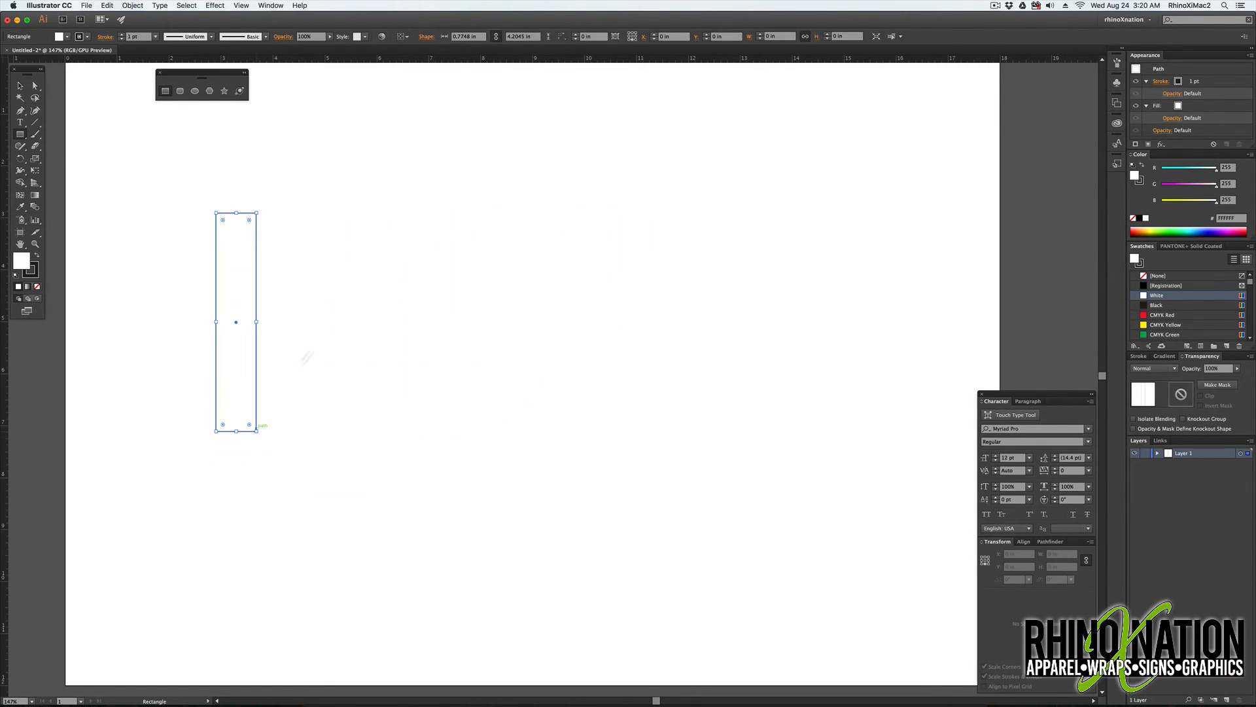
Draw a rectangle about 7.42 × 1.45 in and a square about 2.39 in, plus a centre-drawn rectangle about 2.42 × 2.85 in and square about 3.11 in
{"action": "left_click_drag", "start_coordinate": [275, 213], "coordinate": [661, 288]}
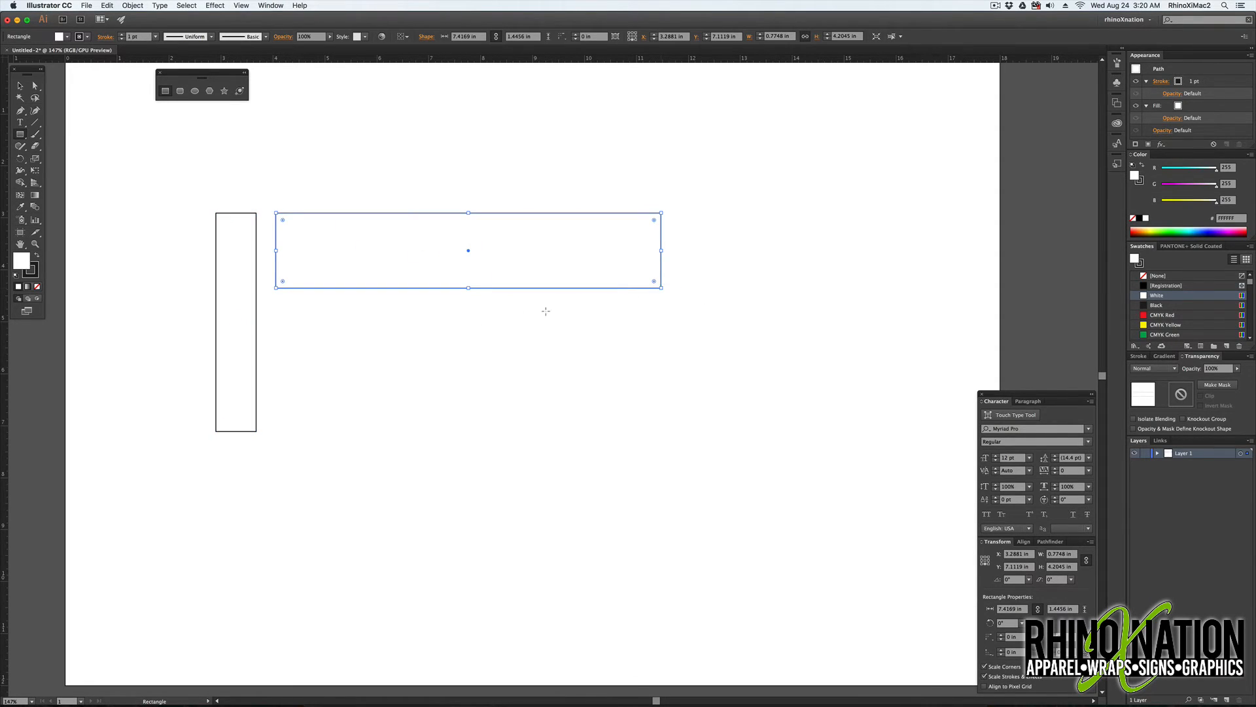
{"action": "left_click_drag", "start_coordinate": [285, 305], "coordinate": [410, 422]}
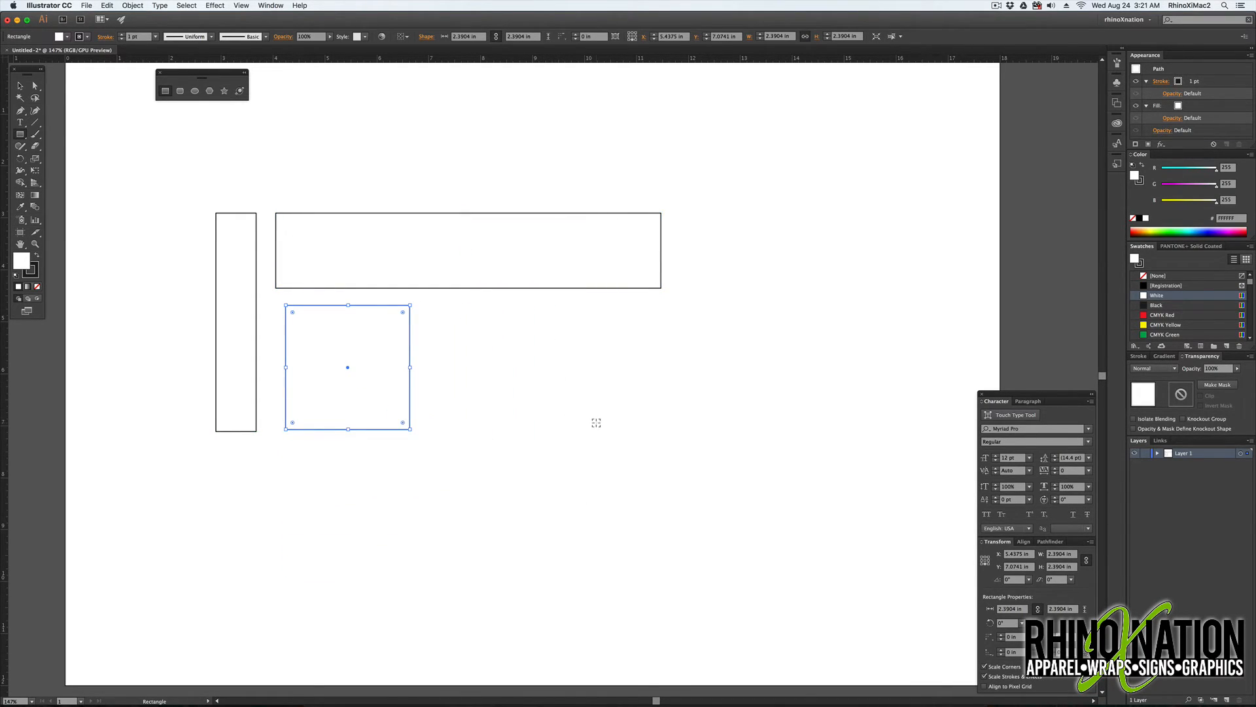
{"action": "left_click_drag", "start_coordinate": [589, 420], "coordinate": [652, 494]}
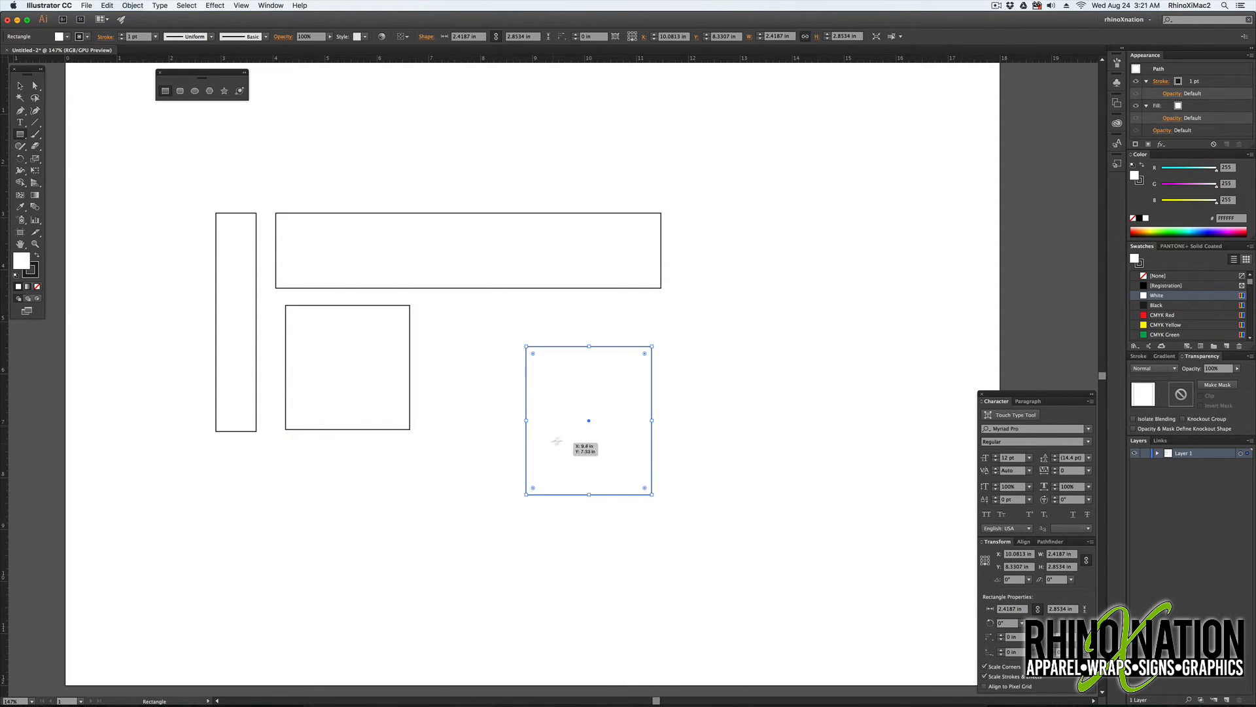
{"action": "left_click_drag", "start_coordinate": [750, 293], "coordinate": [812, 373]}
Select the wide horizontal rectangle and round all four of its corners
{"action": "key", "text": "v"}
{"action": "left_click", "coordinate": [627, 263]}
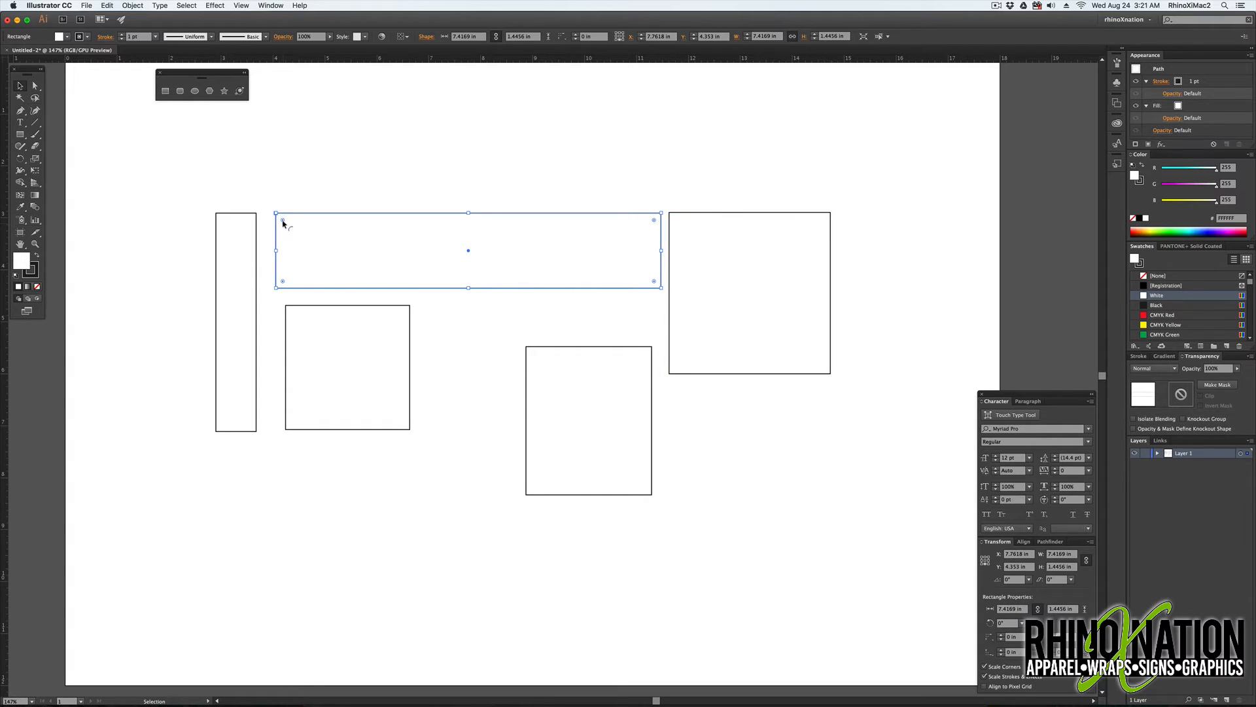
{"action": "left_click_drag", "start_coordinate": [284, 223], "coordinate": [296, 234]}
Give the large square corners of about 0.18 in, trying the Inverted Round style before setting them to chamfered
{"action": "left_click", "coordinate": [671, 224]}
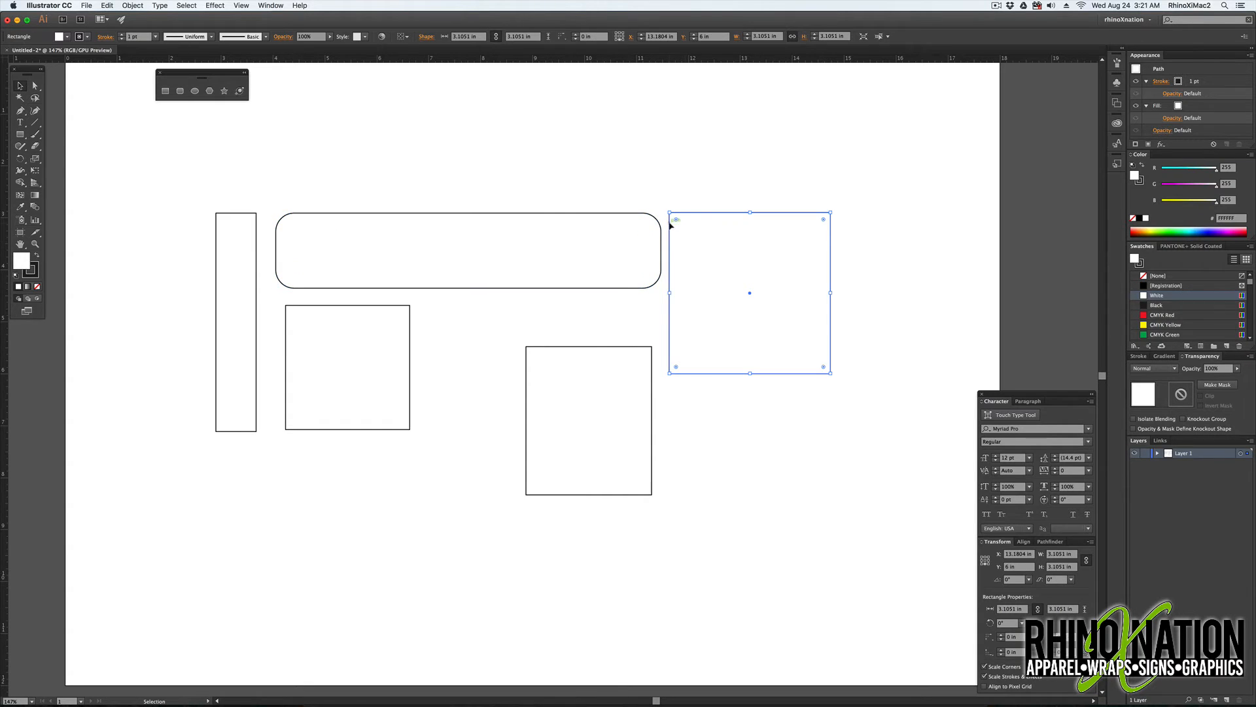
{"action": "left_click", "coordinate": [736, 203]}
{"action": "left_click", "coordinate": [752, 252]}
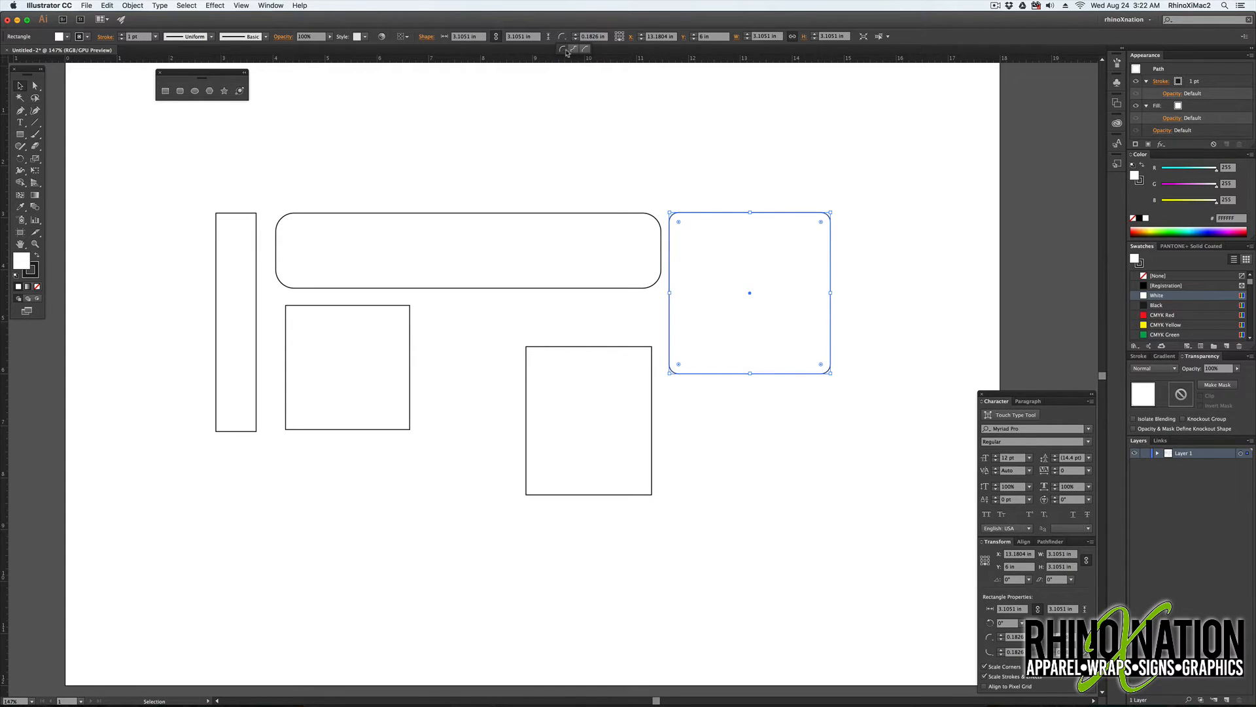
{"action": "left_click", "coordinate": [576, 51]}
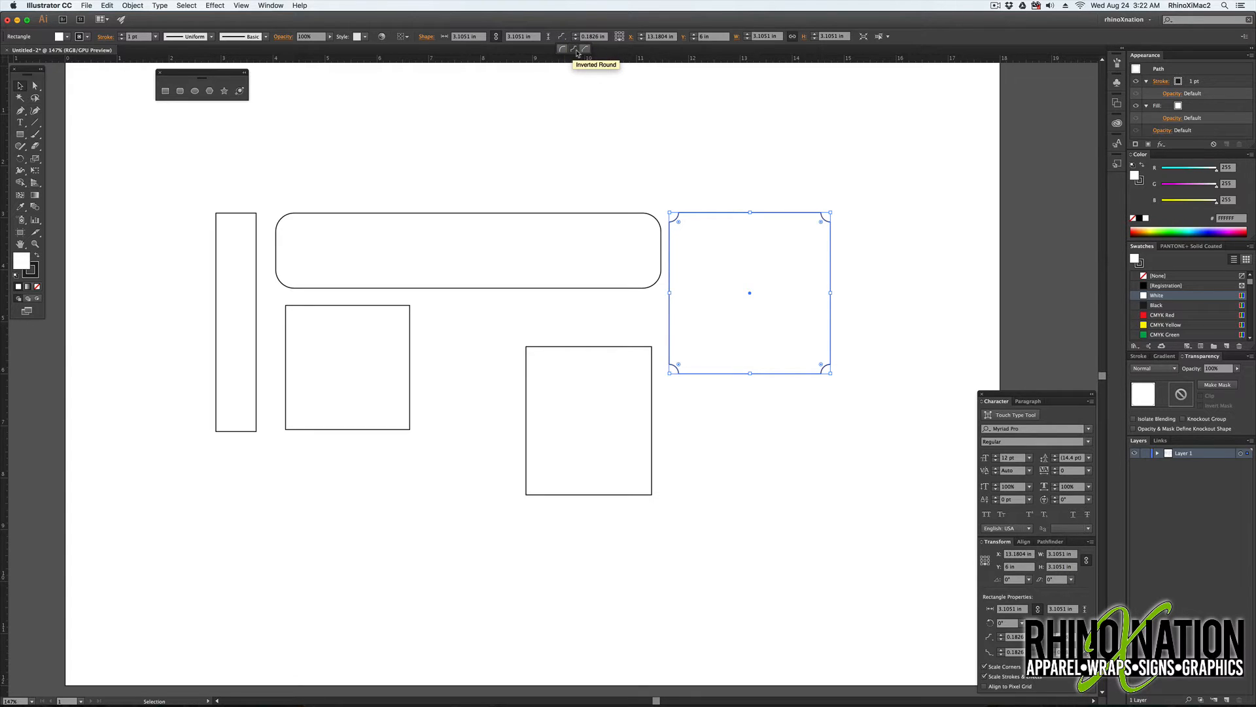
{"action": "left_click", "coordinate": [586, 50]}
{"action": "left_click", "coordinate": [660, 183]}
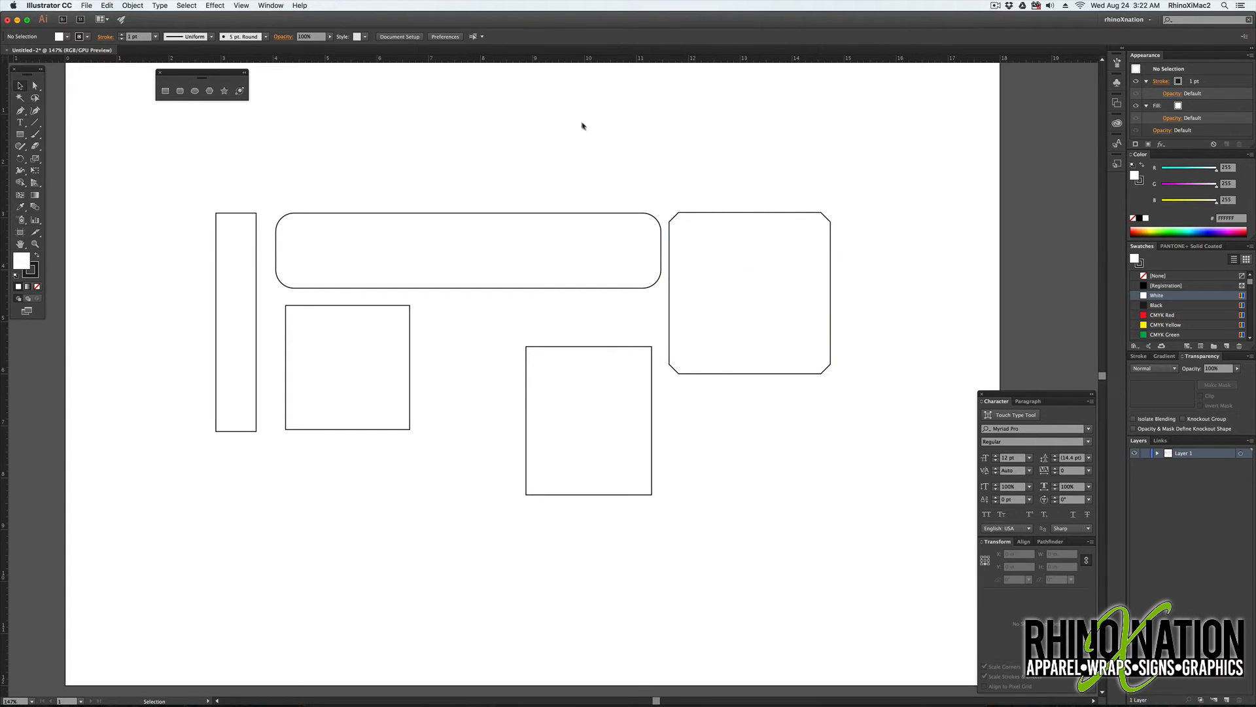
Select the tall narrow rectangle and adjust its corners with live corner rounding
{"action": "left_click", "coordinate": [674, 219]}
{"action": "left_click", "coordinate": [235, 216]}
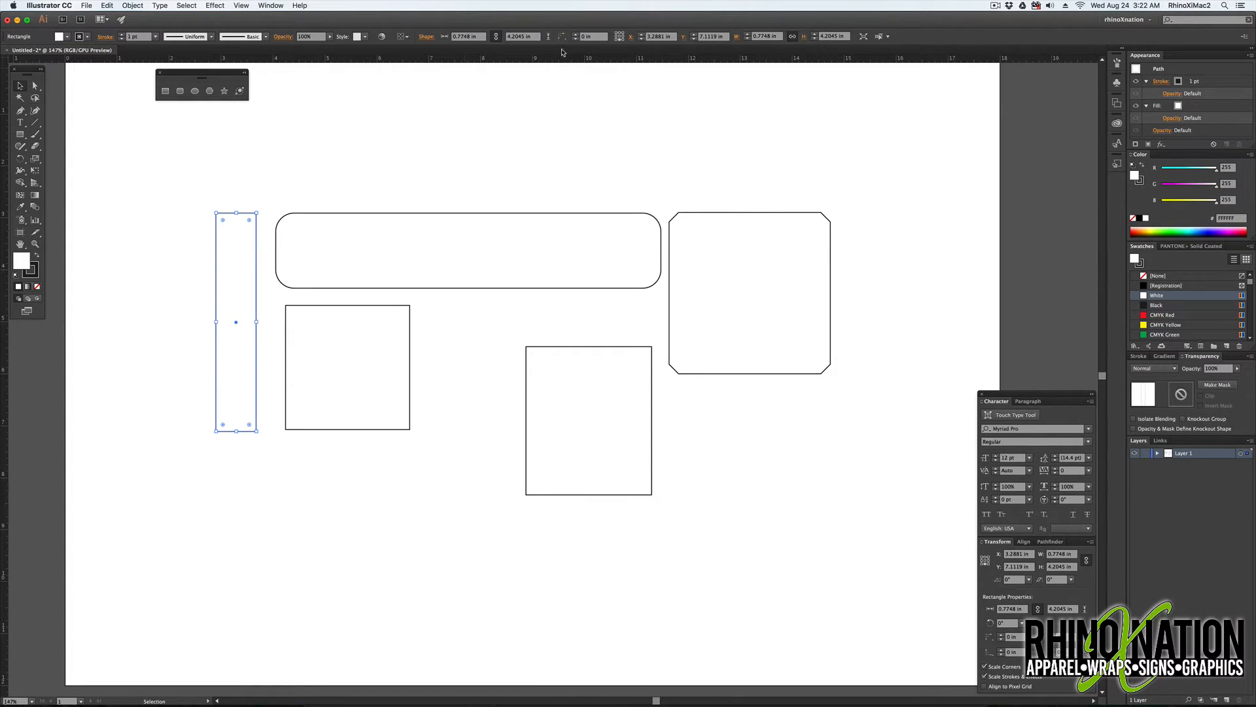
{"action": "left_click_drag", "start_coordinate": [223, 221], "coordinate": [227, 227]}
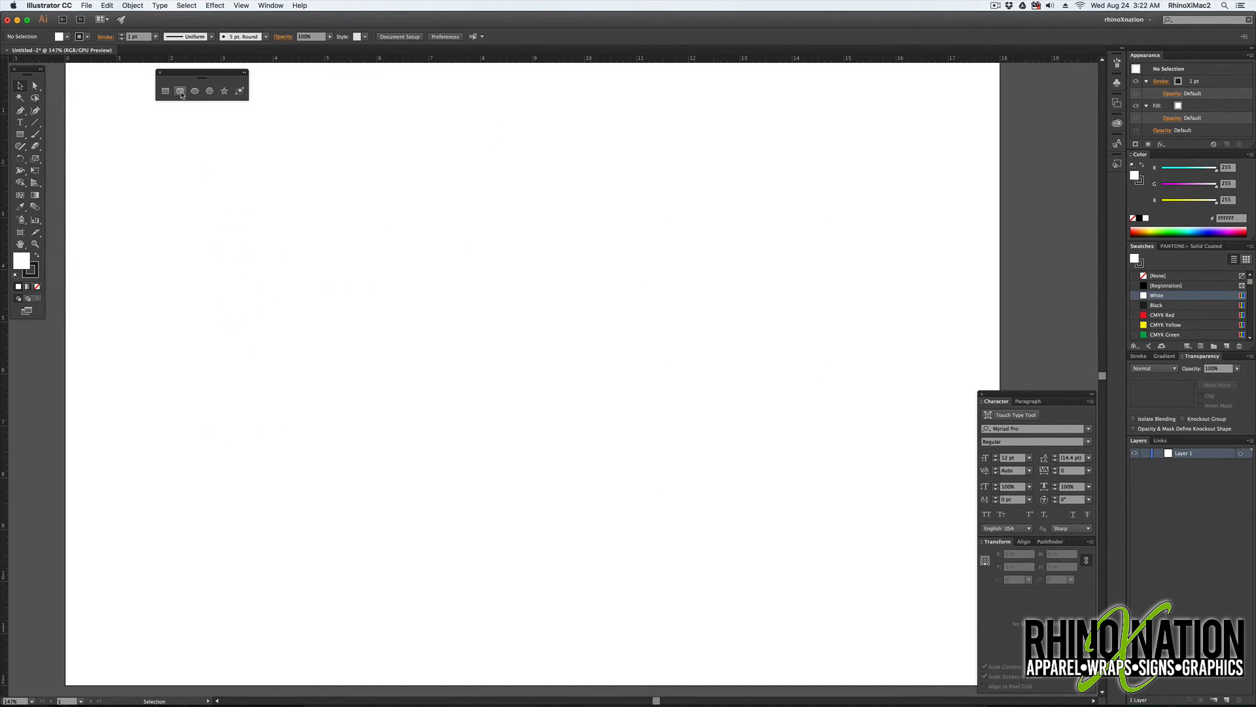
Draw and delete a rounded rectangle about 4.03 × 2.51 in, and draw two others outward from their centres, the first about 2.89 × 2.32 in
{"action": "left_click_drag", "start_coordinate": [255, 229], "coordinate": [464, 359]}
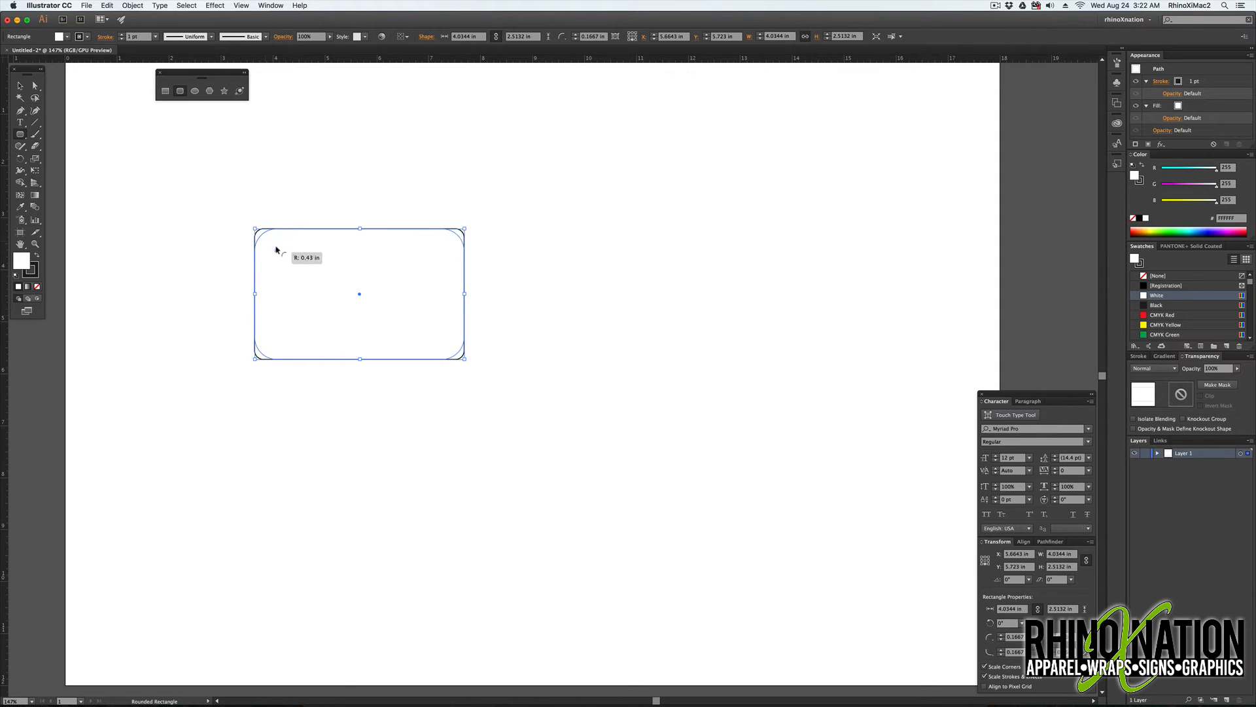
{"action": "key", "text": "Delete"}
{"action": "left_click_drag", "start_coordinate": [275, 269], "coordinate": [345, 323]}
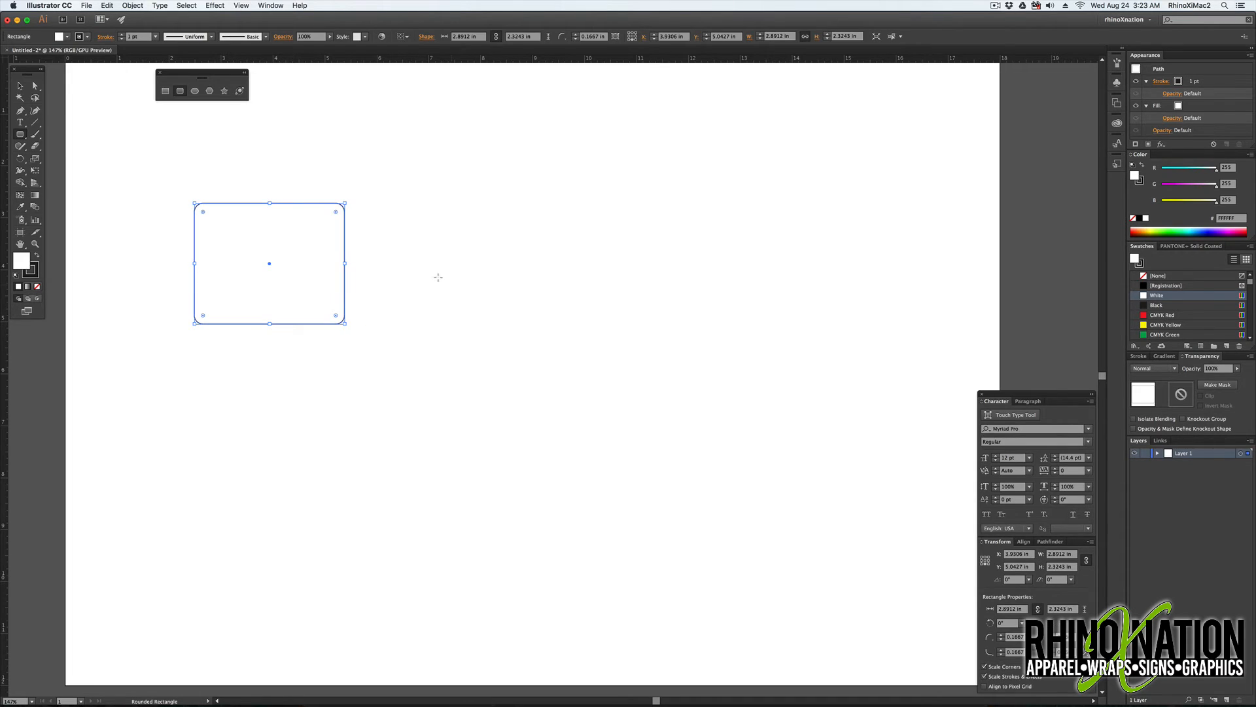
{"action": "left_click_drag", "start_coordinate": [462, 266], "coordinate": [533, 337]}
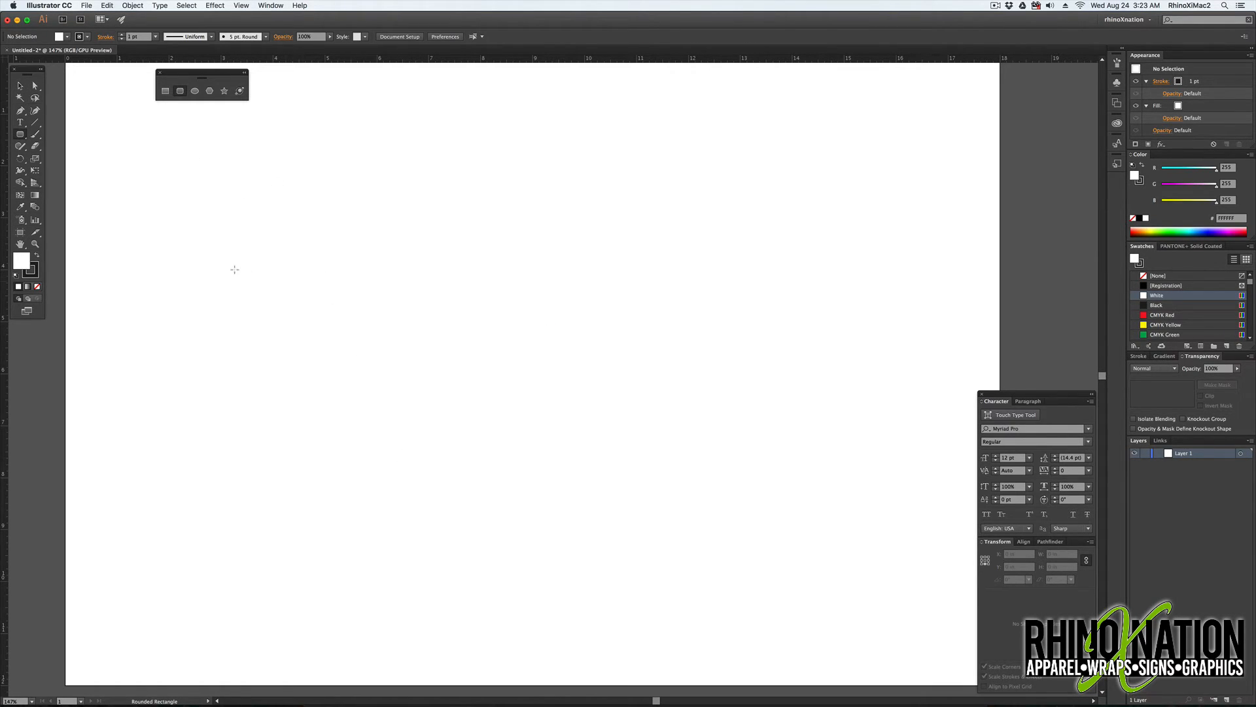
Draw a large rounded rectangle in the middle of the artboard while increasing its corner radius
{"action": "left_click_drag", "start_coordinate": [247, 258], "coordinate": [533, 445]}
{"action": "key", "text": "Up"}
{"action": "key", "text": "Up"}
{"action": "key", "text": "Up"}
{"action": "key", "text": "Up"}
{"action": "key", "text": "Up"}
{"action": "key", "text": "Up"}
{"action": "key", "text": "Up"}
{"action": "key", "text": "Up"}
Draw another rounded rectangle, reducing its corner radius in increments and increasing it again before finishing the shape
{"action": "left_click_drag", "start_coordinate": [289, 263], "coordinate": [504, 445]}
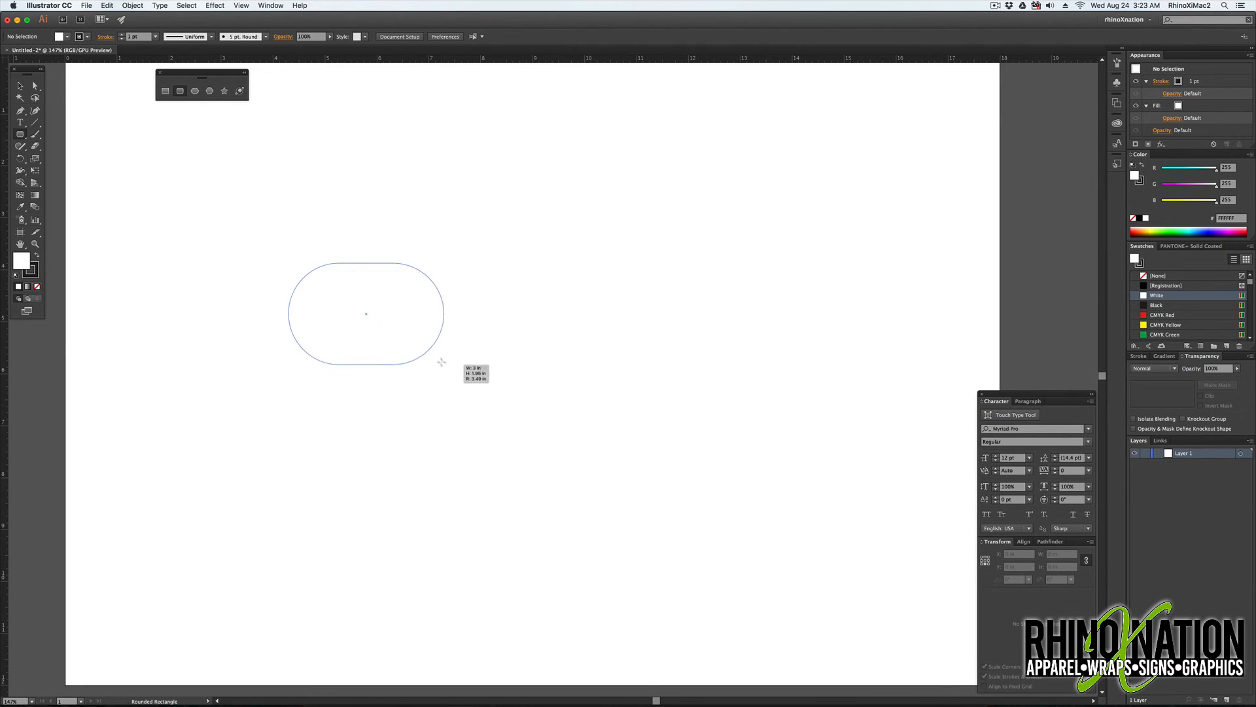
{"action": "key", "text": "Down"}
{"action": "key", "text": "Down"}
{"action": "key", "text": "Down"}
{"action": "key", "text": "Down"}
{"action": "key", "text": "Down"}
{"action": "key", "text": "Down"}
{"action": "key", "text": "Down"}
{"action": "key", "text": "Down"}
{"action": "key", "text": "Down"}
{"action": "key", "text": "Down"}
{"action": "key", "text": "Down"}
{"action": "key", "text": "Down"}
{"action": "key", "text": "Down"}
{"action": "key", "text": "Down"}
{"action": "key", "text": "Down"}
{"action": "key", "text": "Down"}
{"action": "key", "text": "Up"}
{"action": "key", "text": "Up"}
{"action": "key", "text": "Up"}
{"action": "key", "text": "Up"}
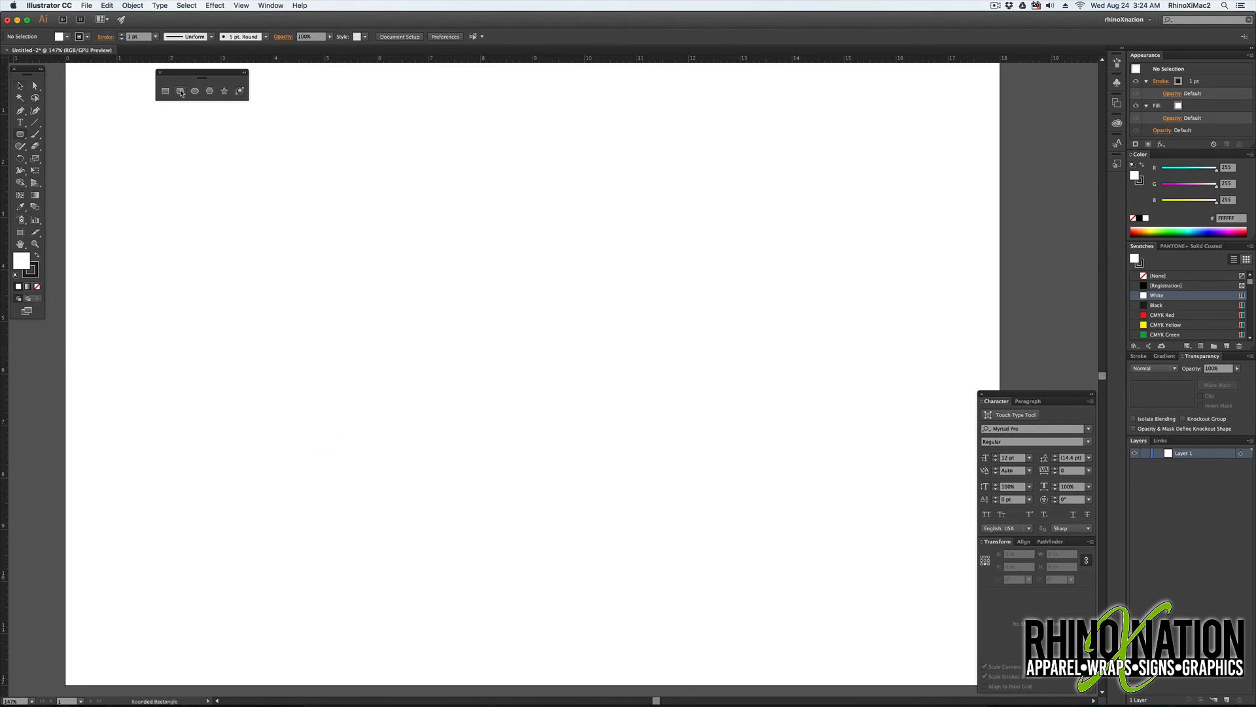
Create a rounded rectangle from exact dimensions, 5 in wide and 5 in high, with a specified corner radius
{"action": "left_click", "coordinate": [181, 93]}
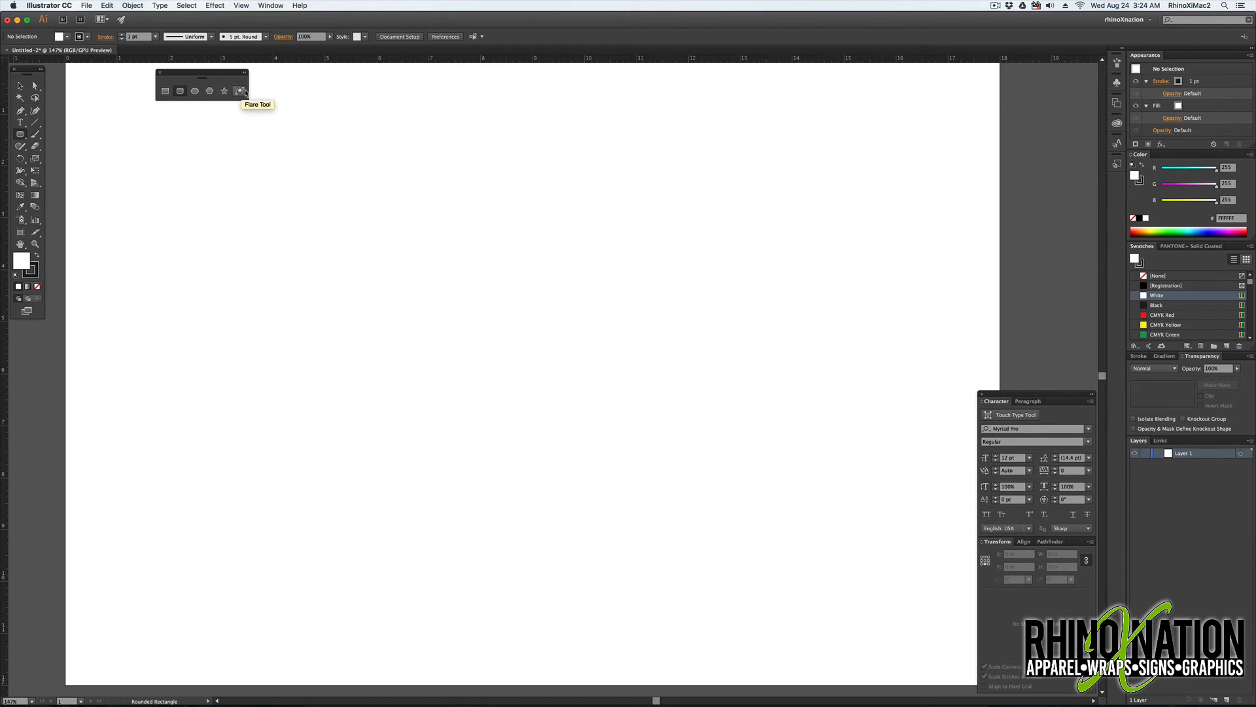
{"action": "left_click", "coordinate": [496, 319]}
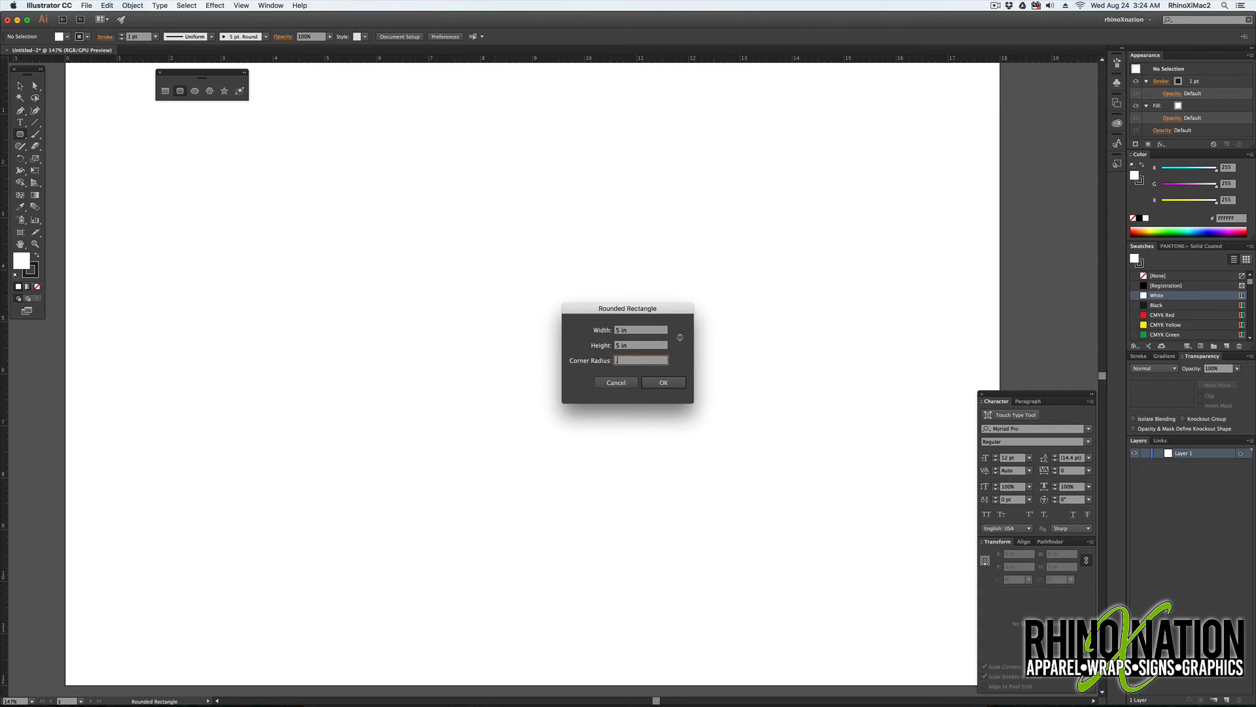
{"action": "key", "text": "Return"}
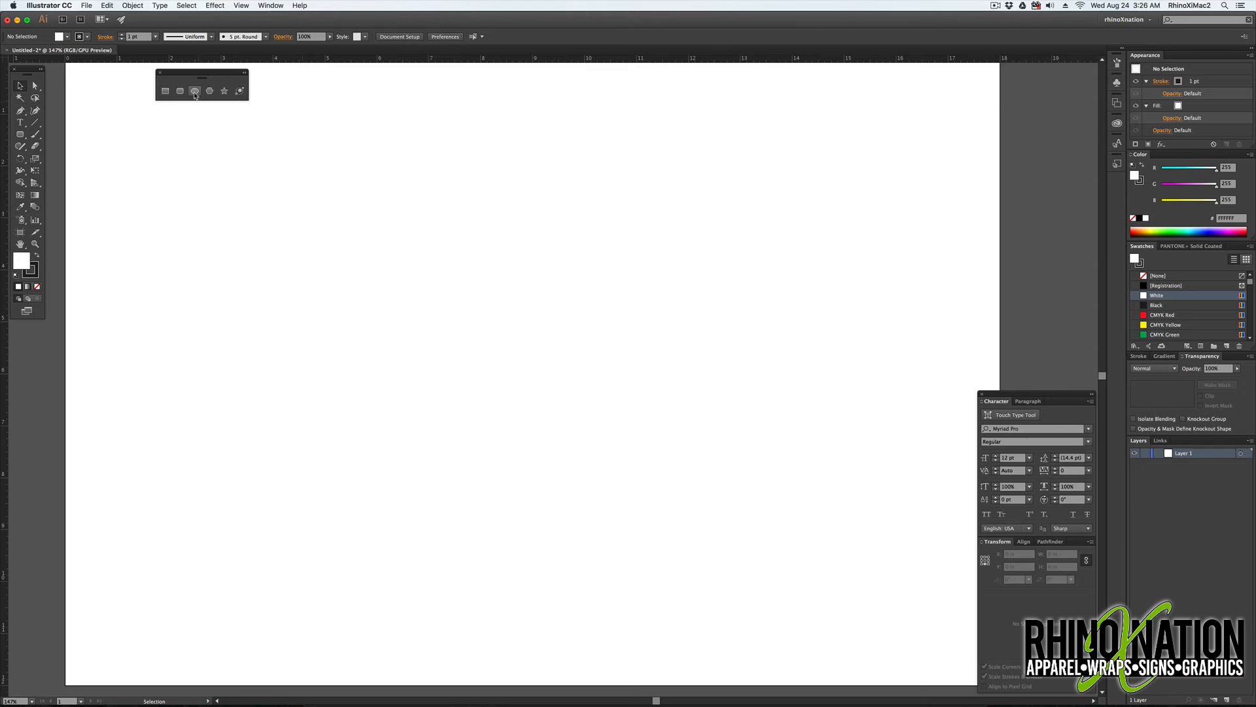
Draw a wide ellipse about 7.28 × 2.89 in and check the view's smart guide and snapping options
{"action": "left_click_drag", "start_coordinate": [273, 234], "coordinate": [612, 356]}
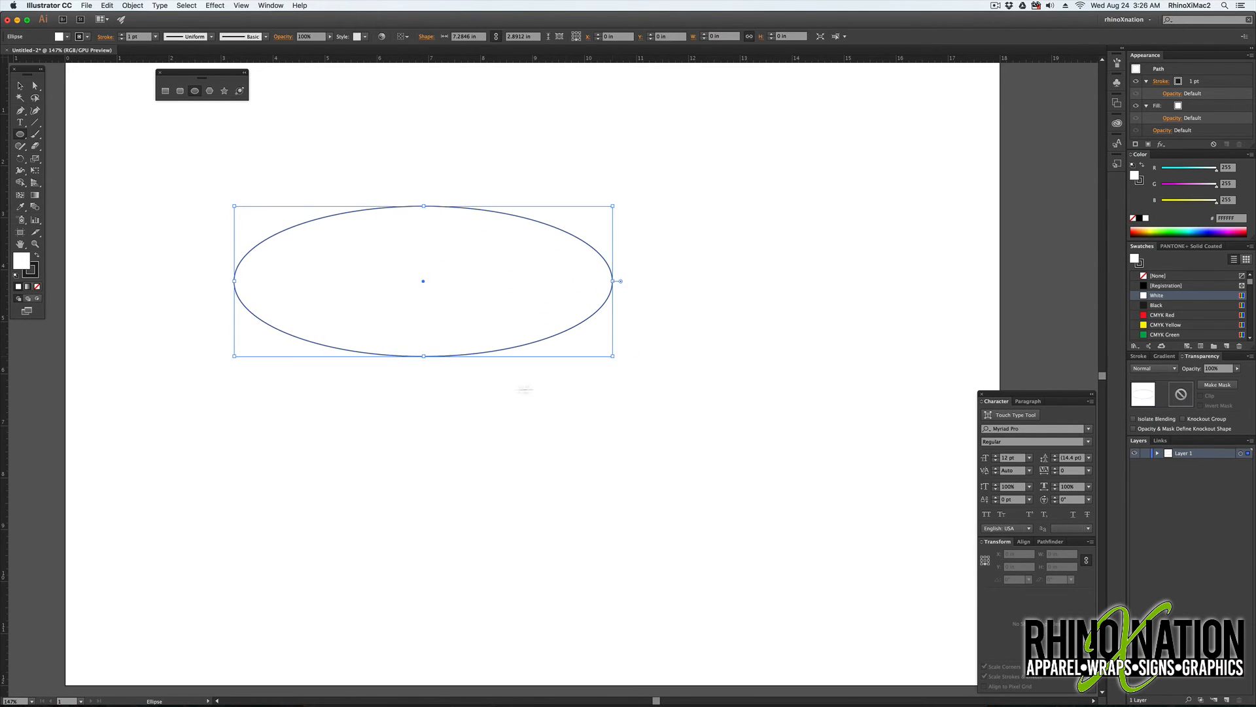
{"action": "left_click", "coordinate": [239, 5]}
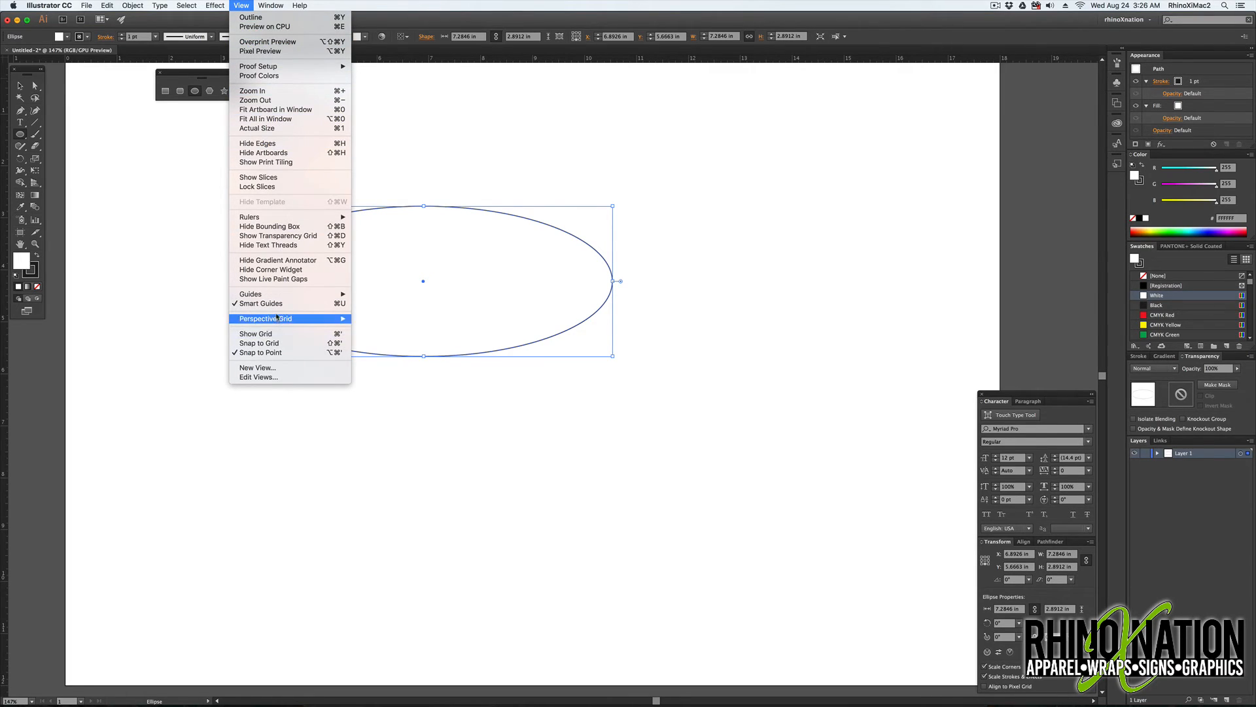
{"action": "left_click", "coordinate": [259, 342]}
Draw circles about 2.48 in and 3.16 in in diameter below the wide ellipse, plus two more shapes with the Ellipse tool
{"action": "mouse_move", "coordinate": [401, 386]}
{"action": "left_mouse_down"}
{"action": "mouse_move", "coordinate": [538, 521]}
{"action": "mouse_move", "coordinate": [534, 547]}
{"action": "left_mouse_up"}
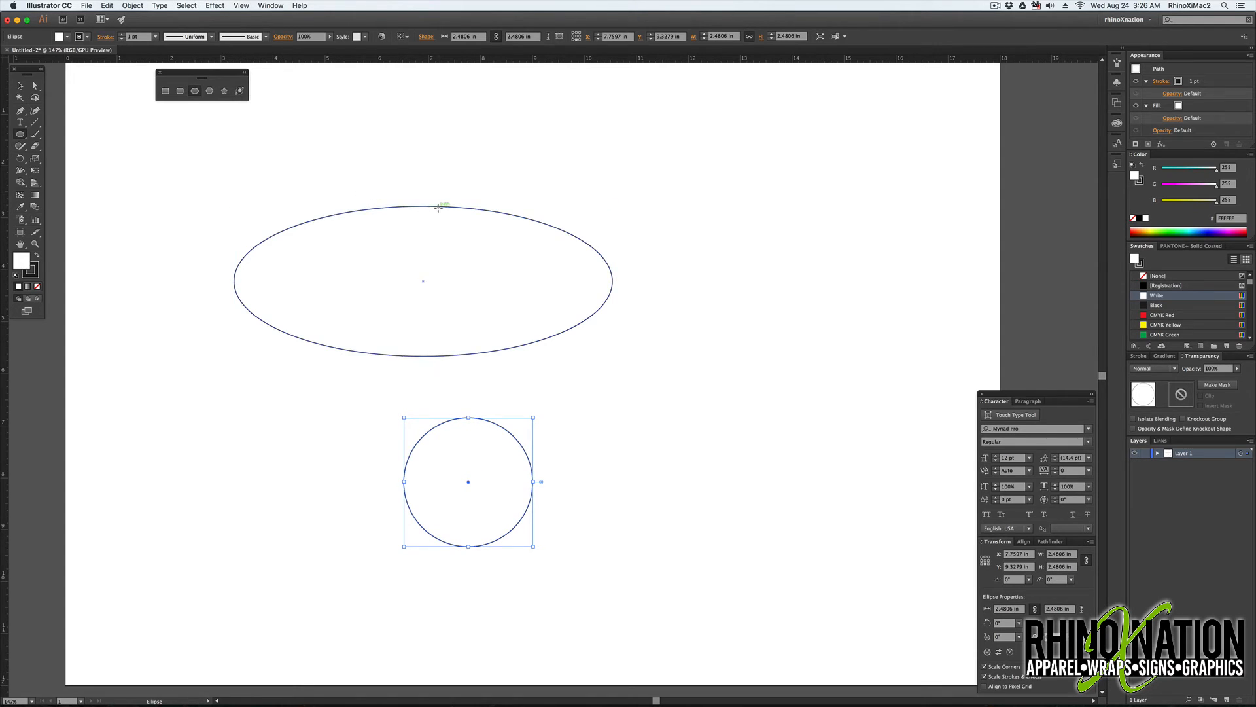
{"action": "mouse_move", "coordinate": [630, 363]}
{"action": "left_mouse_down"}
{"action": "mouse_move", "coordinate": [818, 483]}
{"action": "mouse_move", "coordinate": [789, 479]}
{"action": "left_mouse_up"}
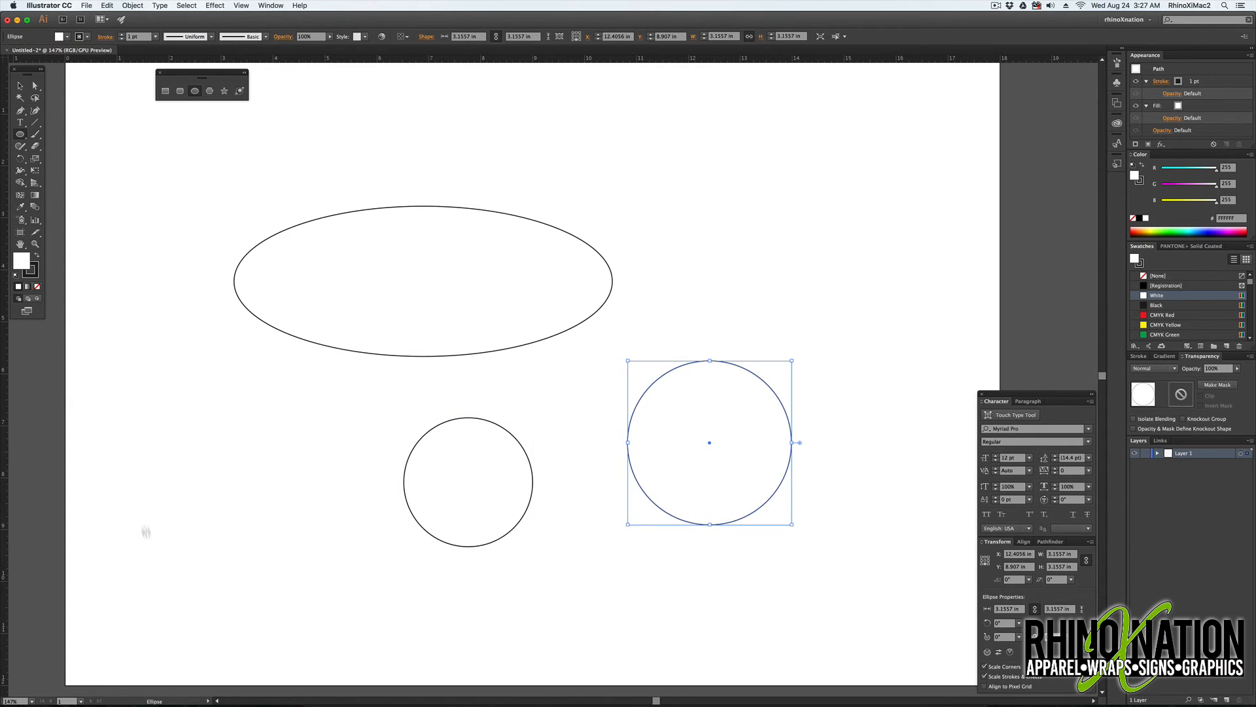
{"action": "mouse_move", "coordinate": [190, 446]}
{"action": "left_mouse_down"}
{"action": "mouse_move", "coordinate": [254, 493]}
{"action": "mouse_move", "coordinate": [288, 544]}
{"action": "left_mouse_up"}
{"action": "mouse_move", "coordinate": [757, 207]}
{"action": "left_mouse_down"}
{"action": "mouse_move", "coordinate": [897, 309]}
{"action": "mouse_move", "coordinate": [857, 281]}
{"action": "mouse_move", "coordinate": [867, 296]}
{"action": "left_mouse_up"}
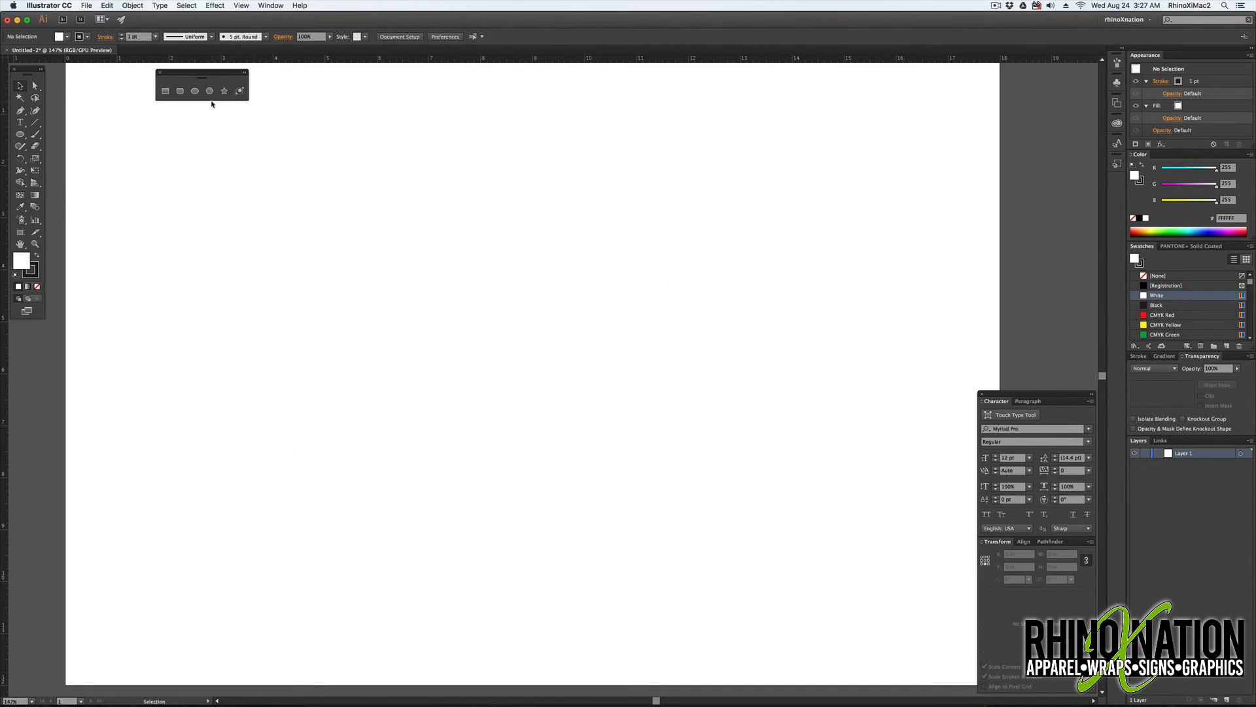
Draw three polygons of different sizes across the artboard with the Polygon tool
{"action": "left_click", "coordinate": [210, 92]}
{"action": "left_click_drag", "start_coordinate": [479, 295], "coordinate": [576, 370]}
{"action": "mouse_move", "coordinate": [361, 260]}
{"action": "left_mouse_down"}
{"action": "mouse_move", "coordinate": [446, 318]}
{"action": "mouse_move", "coordinate": [426, 295]}
{"action": "mouse_move", "coordinate": [390, 331]}
{"action": "mouse_move", "coordinate": [533, 436]}
{"action": "mouse_move", "coordinate": [429, 294]}
{"action": "mouse_move", "coordinate": [418, 361]}
{"action": "mouse_move", "coordinate": [296, 360]}
{"action": "mouse_move", "coordinate": [247, 323]}
{"action": "mouse_move", "coordinate": [261, 392]}
{"action": "mouse_move", "coordinate": [461, 320]}
{"action": "mouse_move", "coordinate": [420, 348]}
{"action": "mouse_move", "coordinate": [347, 350]}
{"action": "mouse_move", "coordinate": [350, 309]}
{"action": "mouse_move", "coordinate": [366, 349]}
{"action": "mouse_move", "coordinate": [602, 263]}
{"action": "mouse_move", "coordinate": [134, 455]}
{"action": "mouse_move", "coordinate": [718, 429]}
{"action": "mouse_move", "coordinate": [556, 468]}
{"action": "mouse_move", "coordinate": [453, 293]}
{"action": "left_mouse_up"}
{"action": "mouse_move", "coordinate": [619, 349]}
{"action": "left_mouse_down"}
{"action": "mouse_move", "coordinate": [686, 418]}
{"action": "mouse_move", "coordinate": [645, 414]}
{"action": "mouse_move", "coordinate": [728, 490]}
{"action": "mouse_move", "coordinate": [772, 499]}
{"action": "mouse_move", "coordinate": [809, 564]}
{"action": "mouse_move", "coordinate": [743, 491]}
{"action": "mouse_move", "coordinate": [735, 458]}
{"action": "left_mouse_up"}
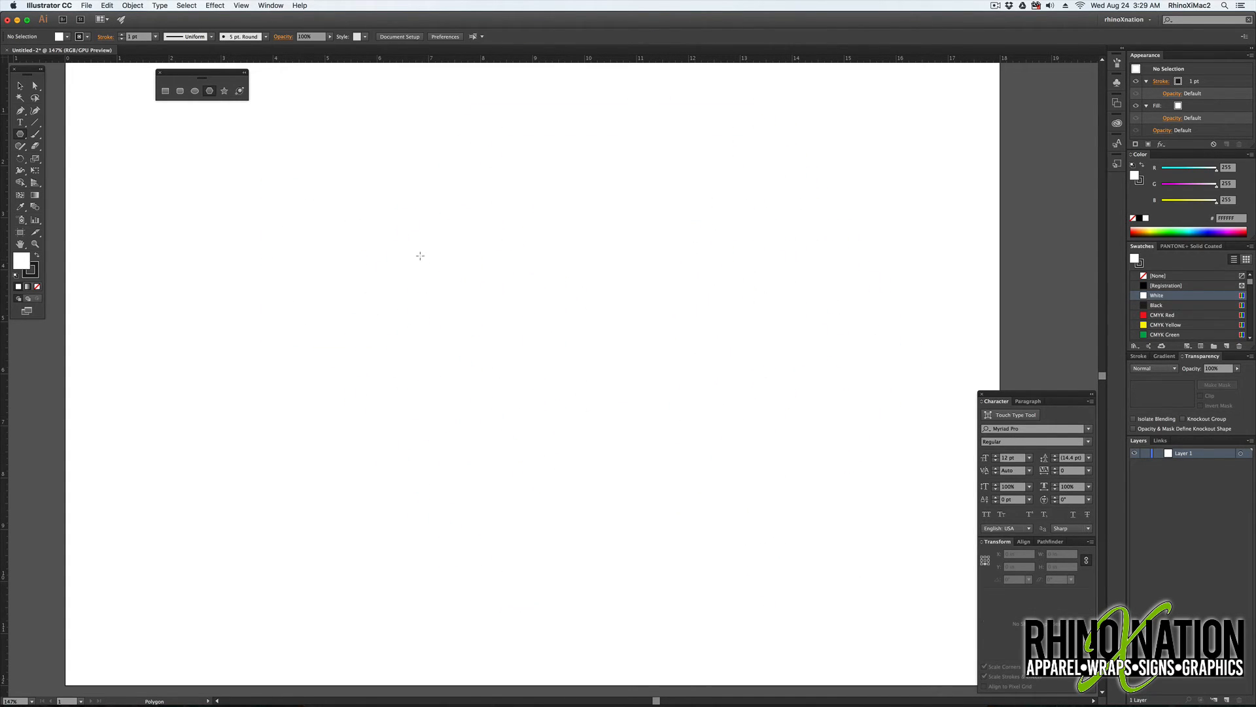
Draw a polygon about 6 in across from its centre, adding sides until it looks almost like a circle
{"action": "left_click_drag", "start_coordinate": [465, 307], "coordinate": [543, 441]}
{"action": "key", "text": "Up"}
{"action": "key", "text": "Up"}
{"action": "key", "text": "Up"}
{"action": "key", "text": "Up"}
{"action": "key", "text": "Up"}
{"action": "key", "text": "Up"}
{"action": "key", "text": "Up"}
{"action": "key", "text": "Up"}
{"action": "key", "text": "Up"}
{"action": "key", "text": "Up"}
{"action": "key", "text": "Up"}
{"action": "key", "text": "Up"}
{"action": "key", "text": "Up"}
{"action": "key", "text": "Up"}
{"action": "key", "text": "Up"}
{"action": "key", "text": "Up"}
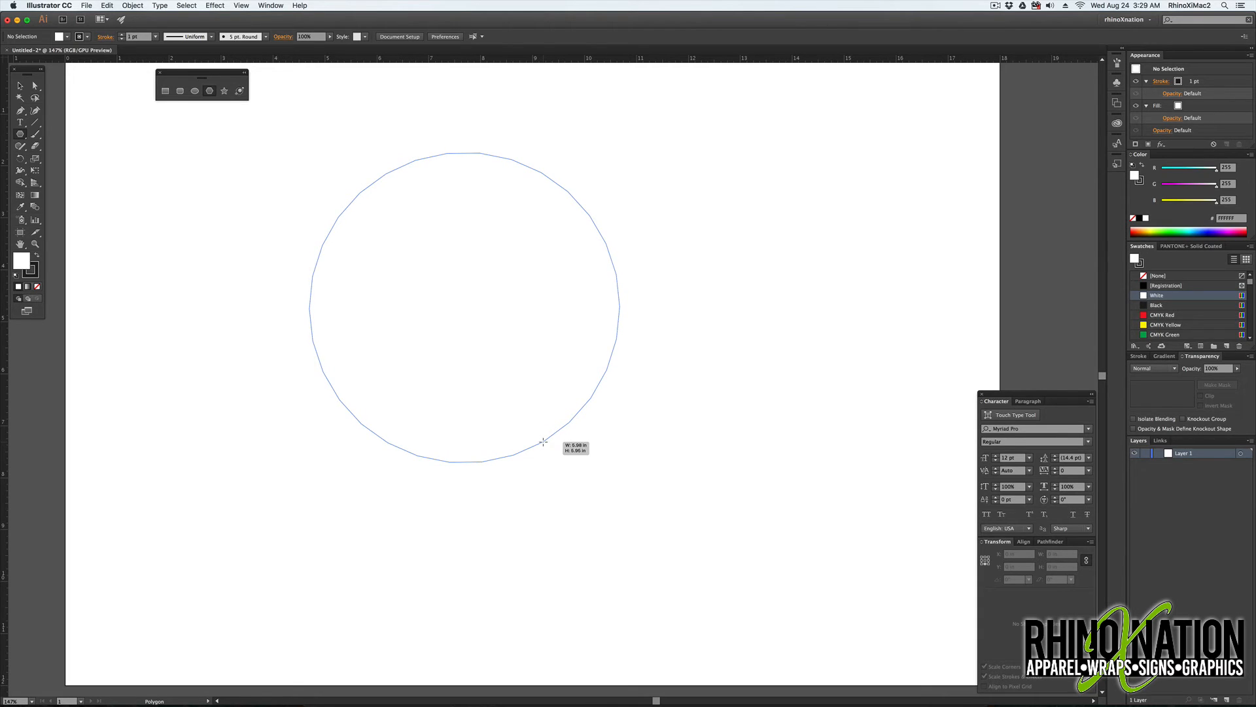
Reduce the polygon's number of sides in increments while turning and resizing it
{"action": "key", "text": "Down"}
{"action": "key", "text": "Down"}
{"action": "key", "text": "Down"}
{"action": "key", "text": "Down"}
{"action": "key", "text": "Down"}
{"action": "key", "text": "Down"}
{"action": "key", "text": "Down"}
{"action": "key", "text": "Down"}
{"action": "key", "text": "Down"}
{"action": "key", "text": "Down"}
{"action": "key", "text": "Down"}
{"action": "key", "text": "Down"}
{"action": "left_click_drag", "start_coordinate": [543, 441], "coordinate": [589, 406]}
{"action": "key", "text": "Down"}
{"action": "key", "text": "Down"}
{"action": "key", "text": "Down"}
{"action": "key", "text": "Down"}
{"action": "key", "text": "Down"}
{"action": "key", "text": "Down"}
{"action": "key", "text": "Down"}
{"action": "key", "text": "Down"}
{"action": "key", "text": "Down"}
{"action": "key", "text": "Down"}
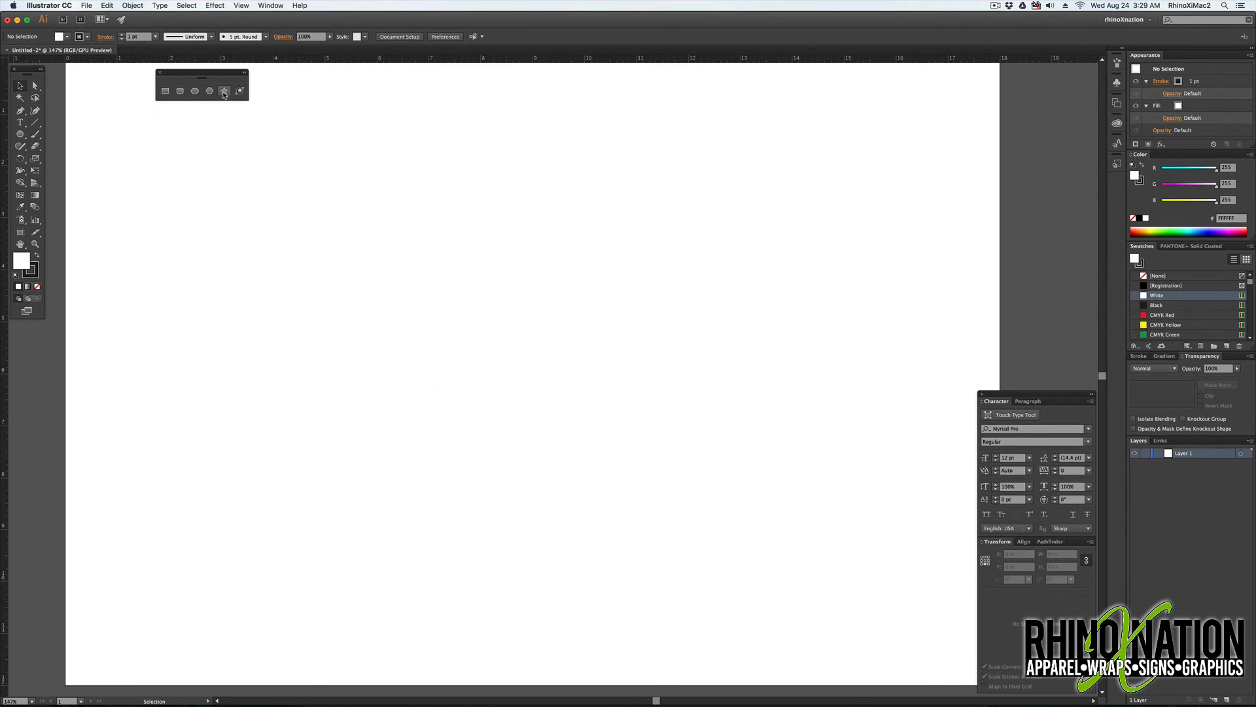
Draw three stars with the Star tool: a tilted one, an upright one about 3.58 × 3.41 in, and another near the artboard's lower area
{"action": "left_click", "coordinate": [225, 91]}
{"action": "left_click_drag", "start_coordinate": [415, 307], "coordinate": [493, 384]}
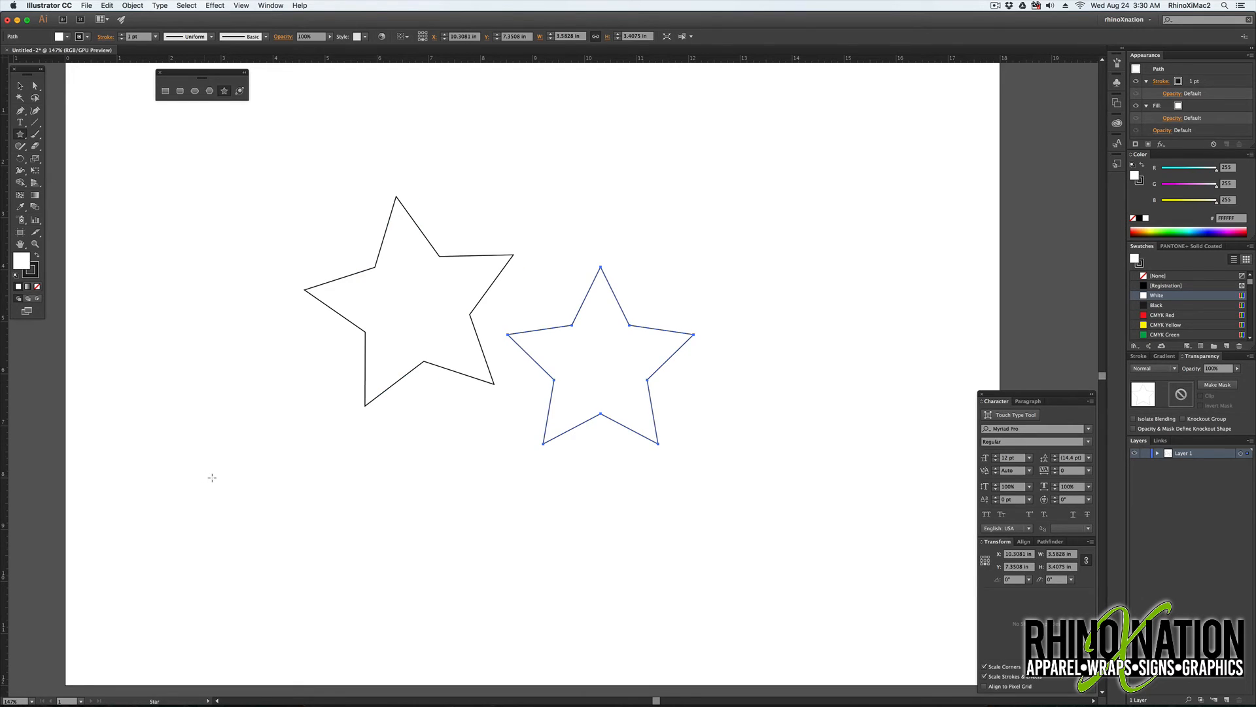
{"action": "left_click_drag", "start_coordinate": [212, 476], "coordinate": [286, 554]}
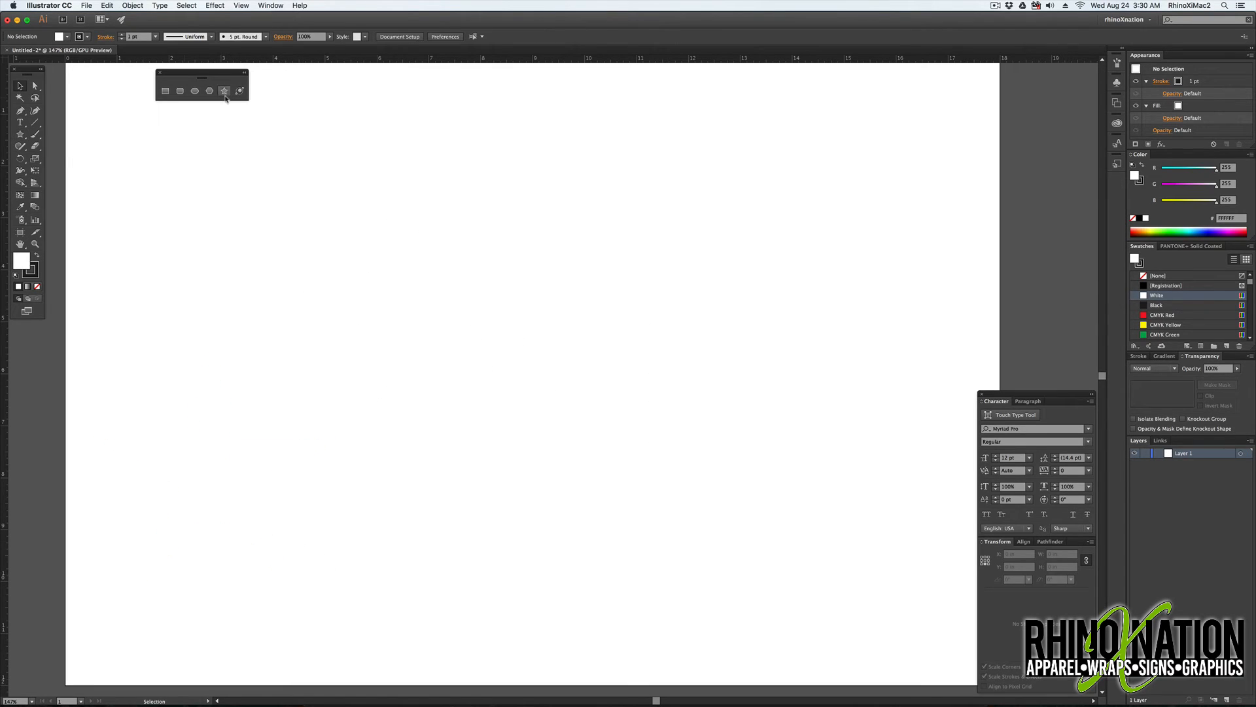
Draw a new star from its centre, adding points to it and removing points again
{"action": "left_click_drag", "start_coordinate": [456, 305], "coordinate": [550, 433]}
{"action": "key", "text": "Up"}
{"action": "key", "text": "Up"}
{"action": "key", "text": "Up"}
{"action": "key", "text": "Up"}
{"action": "key", "text": "Up"}
{"action": "key", "text": "Up"}
{"action": "key", "text": "Up"}
{"action": "key", "text": "Up"}
{"action": "key", "text": "Up"}
{"action": "key", "text": "Down"}
{"action": "key", "text": "Down"}
{"action": "key", "text": "Down"}
{"action": "key", "text": "Down"}
{"action": "key", "text": "Down"}
{"action": "key", "text": "Down"}
{"action": "key", "text": "Down"}
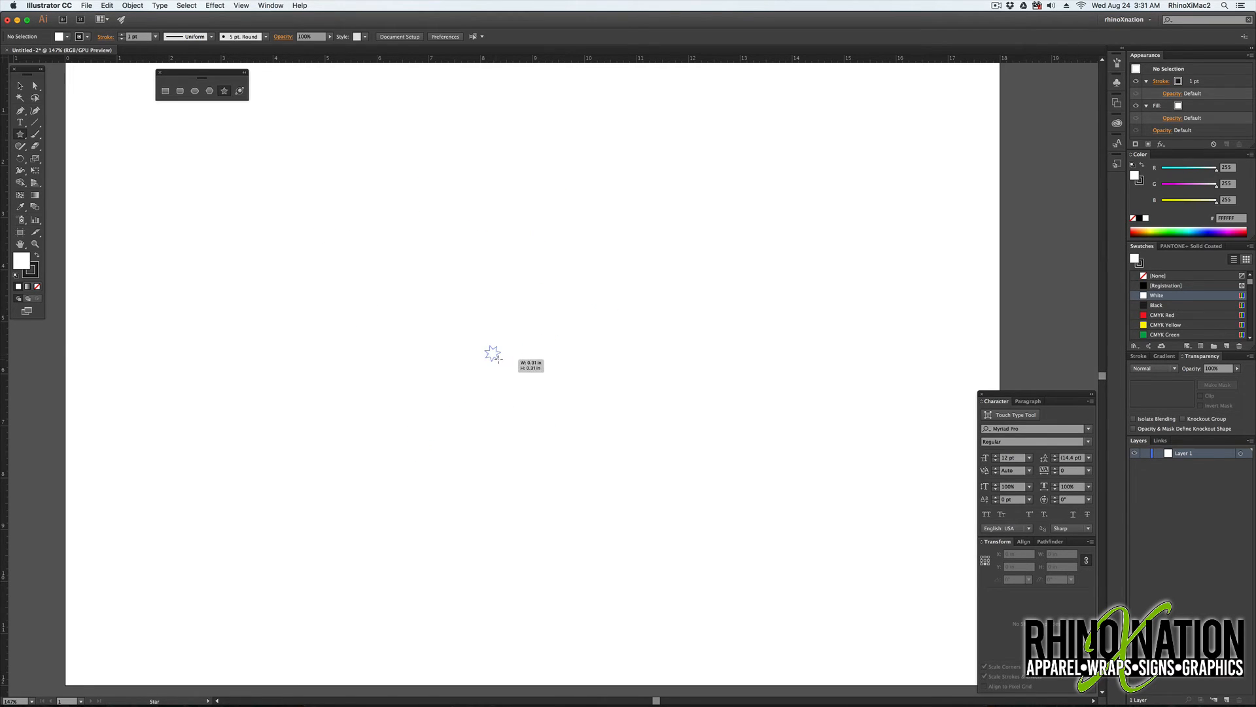
Shrink the star being drawn to about 0.3 in across and increase its number of points
{"action": "mouse_move", "coordinate": [498, 359]}
{"action": "left_mouse_down"}
{"action": "mouse_move", "coordinate": [549, 429]}
{"action": "mouse_move", "coordinate": [533, 413]}
{"action": "mouse_move", "coordinate": [561, 405]}
{"action": "mouse_move", "coordinate": [600, 457]}
{"action": "mouse_move", "coordinate": [494, 353]}
{"action": "mouse_move", "coordinate": [532, 370]}
{"action": "mouse_move", "coordinate": [611, 465]}
{"action": "mouse_move", "coordinate": [552, 403]}
{"action": "mouse_move", "coordinate": [580, 462]}
{"action": "mouse_move", "coordinate": [705, 594]}
{"action": "mouse_move", "coordinate": [495, 355]}
{"action": "left_mouse_up"}
{"action": "key", "text": "Up"}
{"action": "key", "text": "Up"}
{"action": "key", "text": "Up"}
{"action": "key", "text": "Up"}
{"action": "key", "text": "Up"}
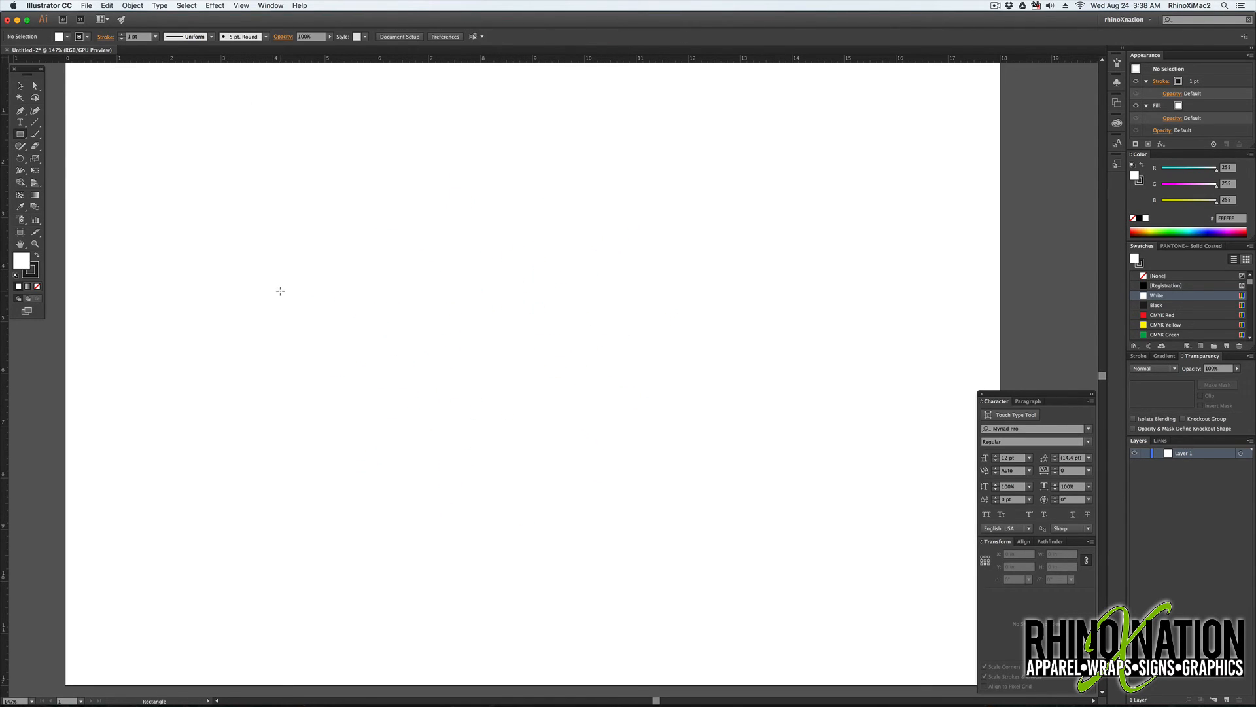
Draw a row of shapes: a square about 2.69 in, a circle about 2.89 in in diameter, and an upright octagon
{"action": "left_click_drag", "start_coordinate": [259, 255], "coordinate": [401, 394]}
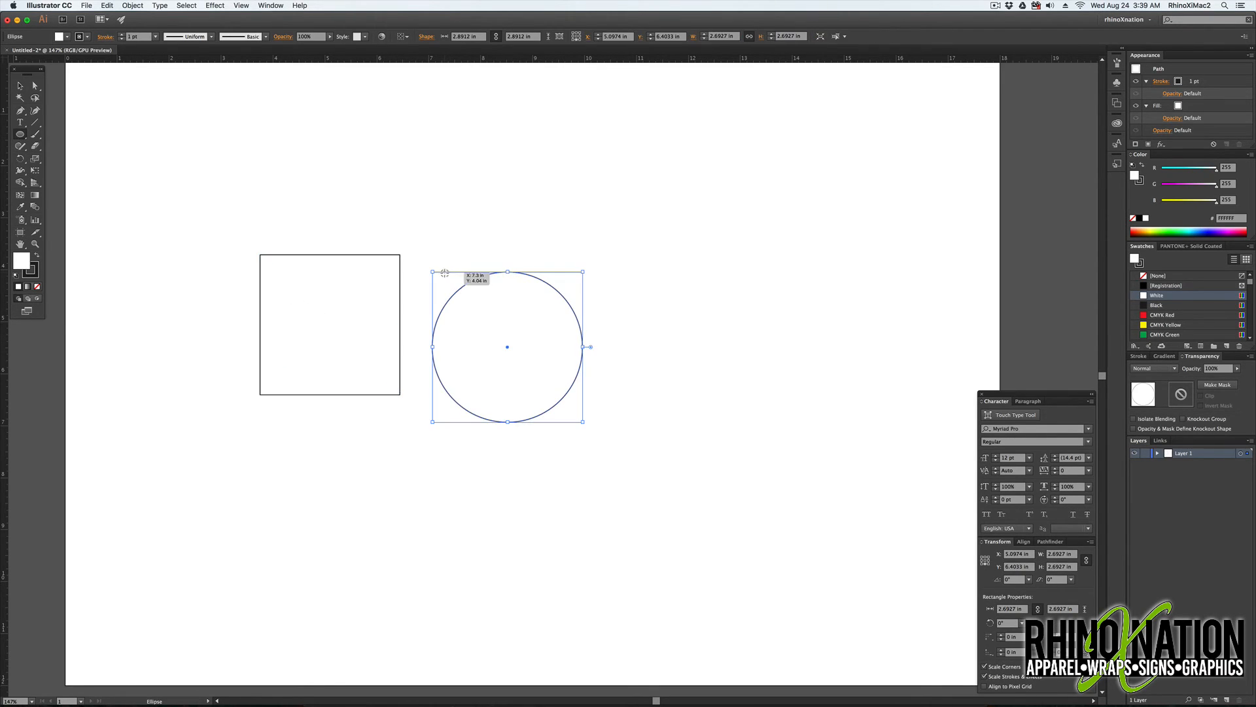
{"action": "left_click_drag", "start_coordinate": [432, 272], "coordinate": [432, 271]}
{"action": "left_click_drag", "start_coordinate": [20, 136], "coordinate": [96, 167]}
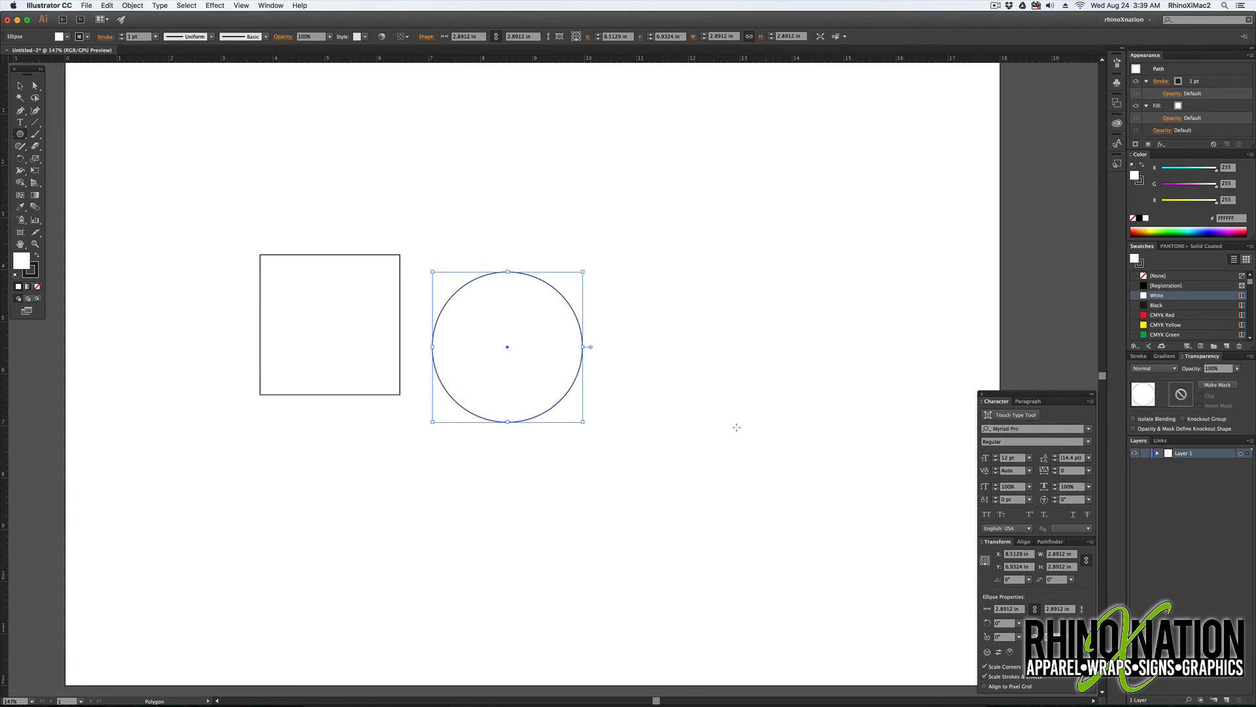
{"action": "left_click_drag", "start_coordinate": [734, 425], "coordinate": [734, 516]}
Select the square and scale it down proportionally about its centre to about 1.92 in per side
{"action": "left_click", "coordinate": [19, 85]}
{"action": "left_click", "coordinate": [261, 286]}
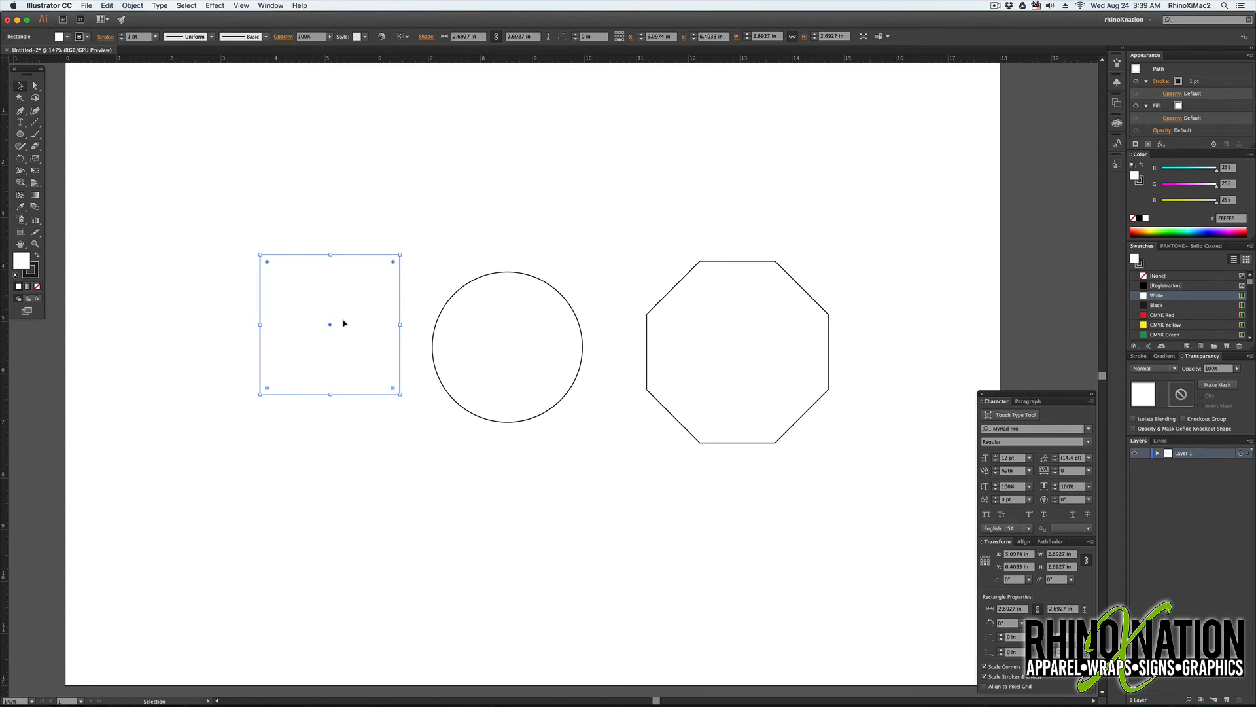
{"action": "mouse_move", "coordinate": [400, 325]}
{"action": "left_mouse_down"}
{"action": "mouse_move", "coordinate": [321, 325]}
{"action": "mouse_move", "coordinate": [400, 325]}
{"action": "left_mouse_up"}
{"action": "left_click_drag", "start_coordinate": [330, 253], "coordinate": [369, 255]}
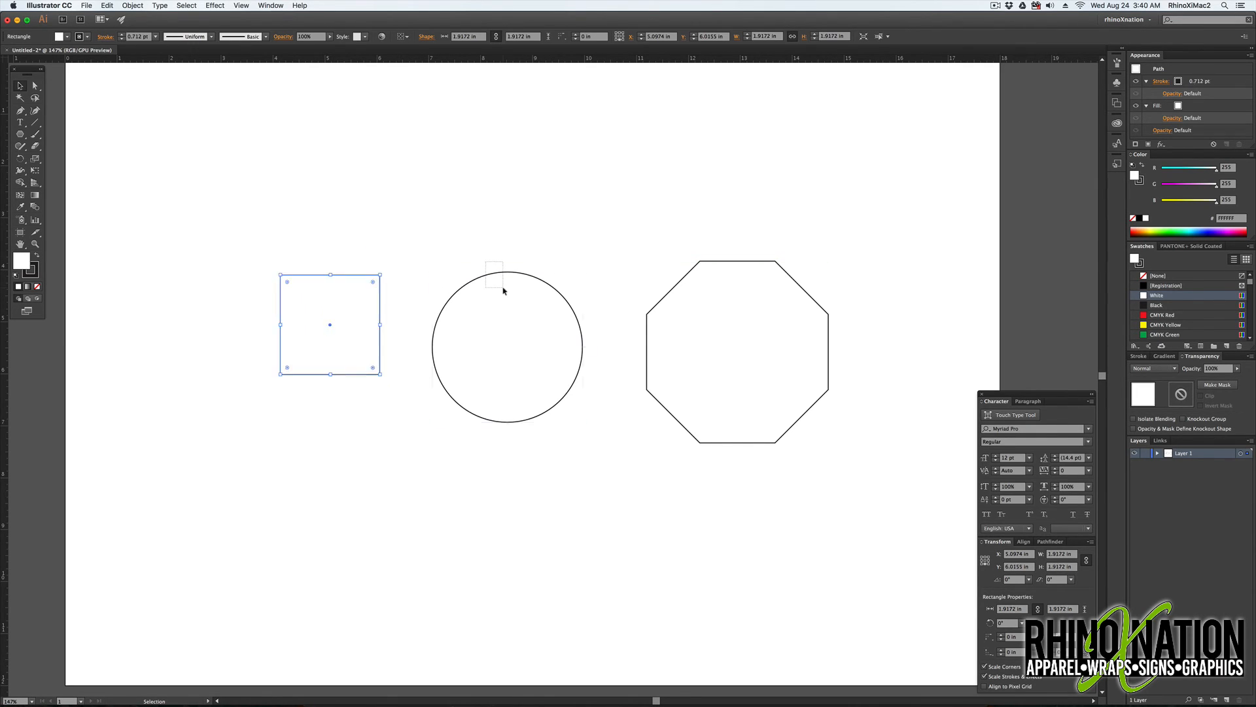
Try to scale the circle non-proportionally to about 2.13 × 2.35 in, and undo the resize
{"action": "left_click", "coordinate": [502, 286]}
{"action": "left_click_drag", "start_coordinate": [582, 272], "coordinate": [543, 299]}
{"action": "key", "text": "super+z"}
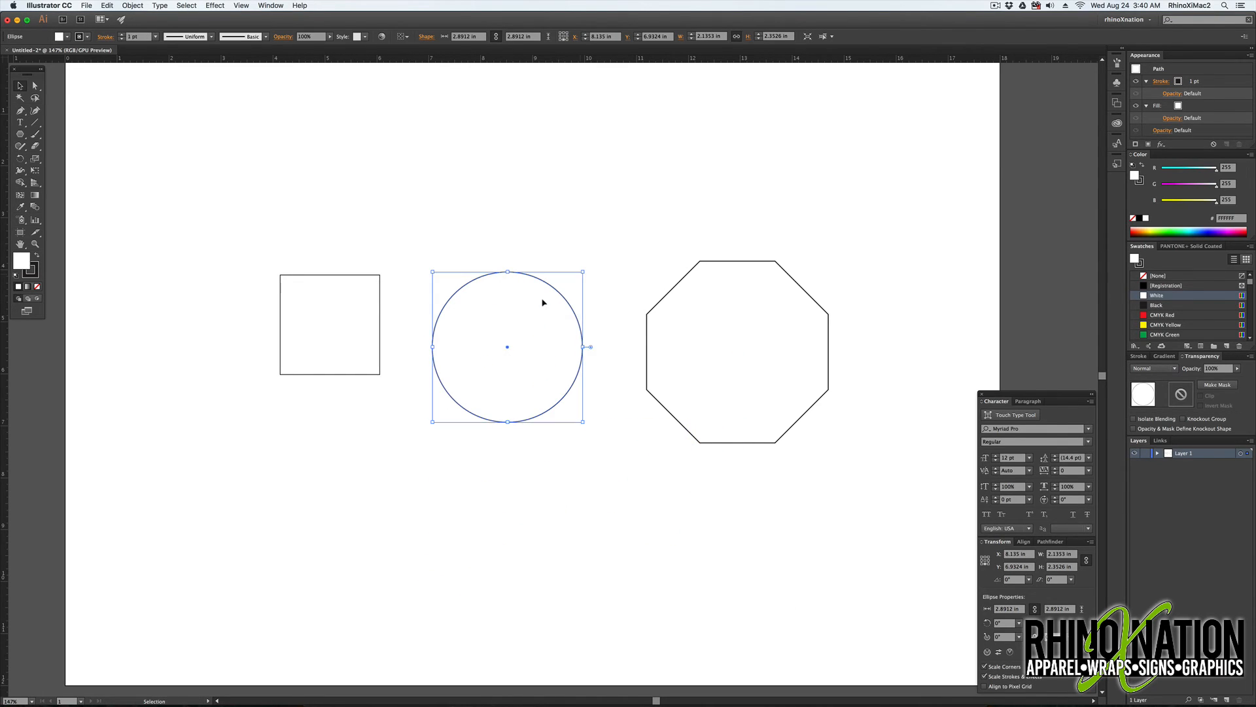
Scale the octagon down proportionally about its centre to about 3.39 in across, and try rounding its corners
{"action": "left_click", "coordinate": [752, 277]}
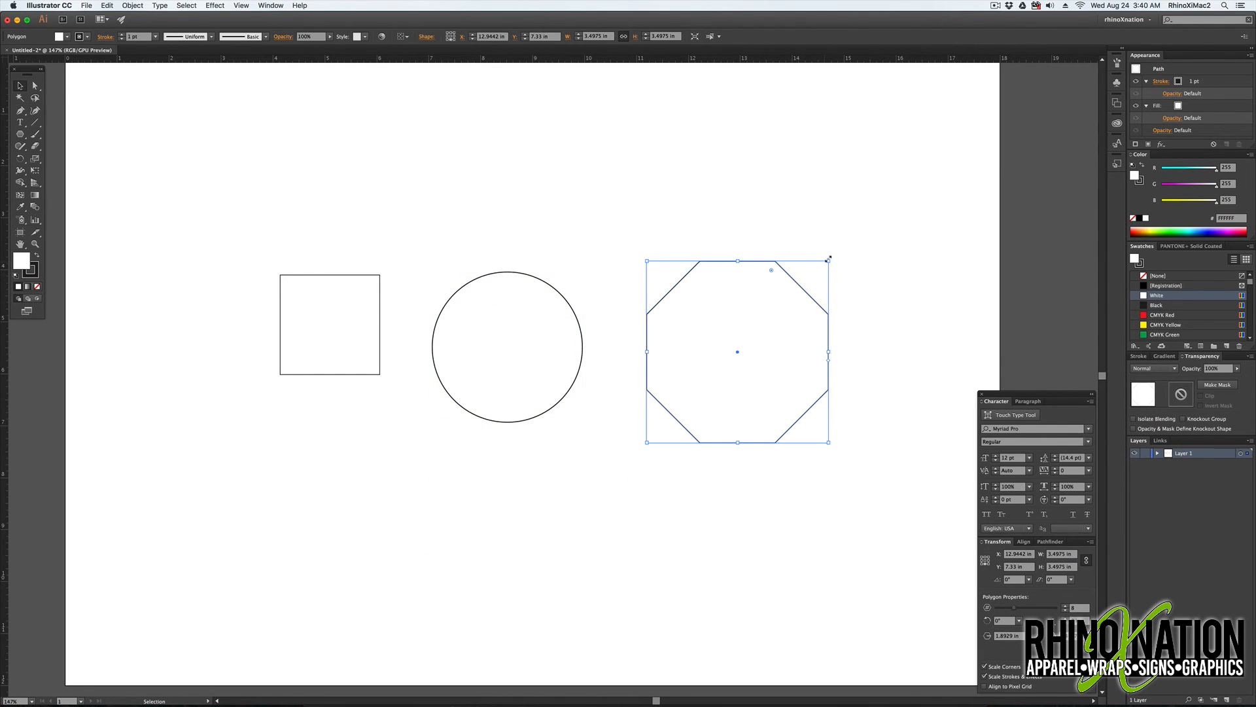
{"action": "left_click_drag", "start_coordinate": [828, 260], "coordinate": [886, 350]}
{"action": "key", "text": "super+z"}
{"action": "left_click_drag", "start_coordinate": [828, 260], "coordinate": [850, 301]}
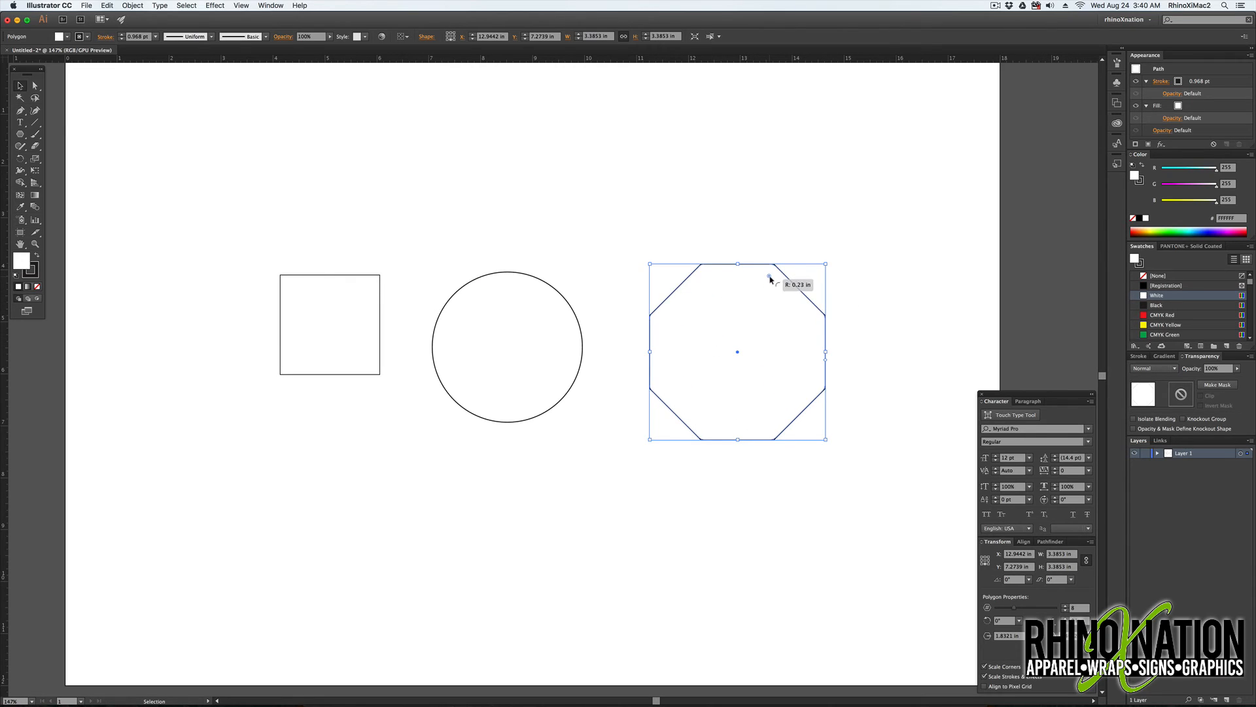
{"action": "left_click_drag", "start_coordinate": [768, 283], "coordinate": [755, 306]}
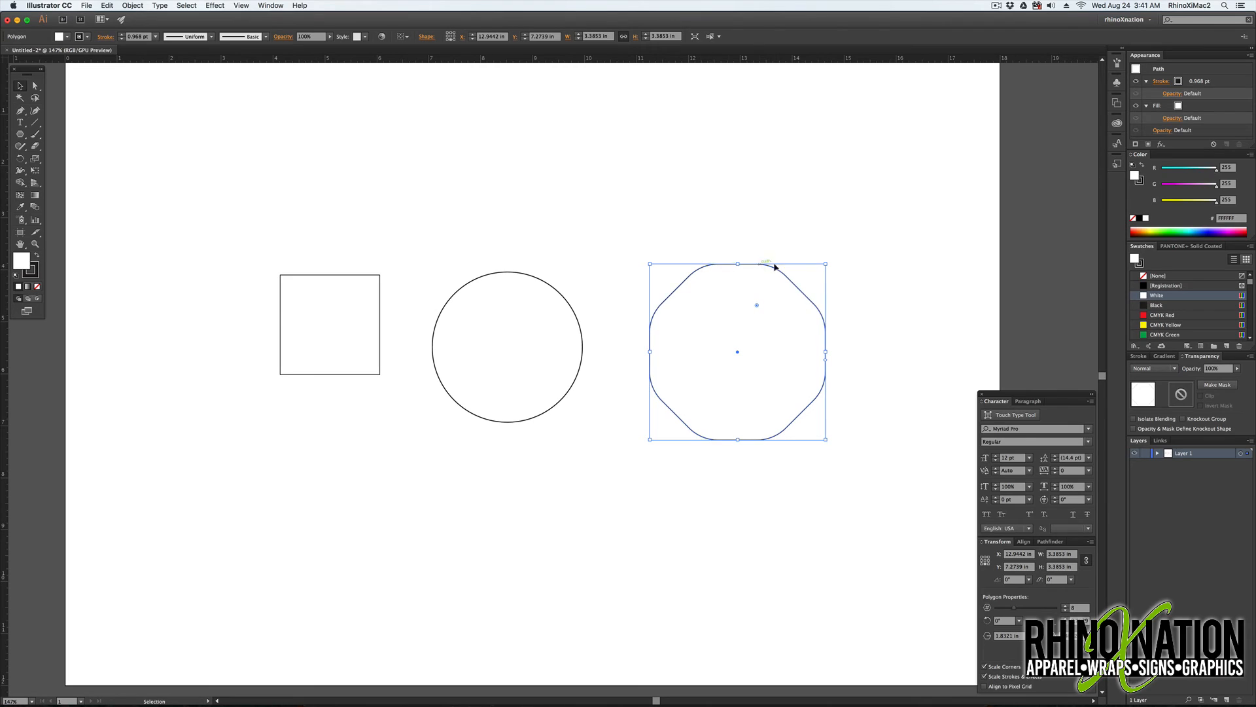
{"action": "left_click", "coordinate": [746, 249]}
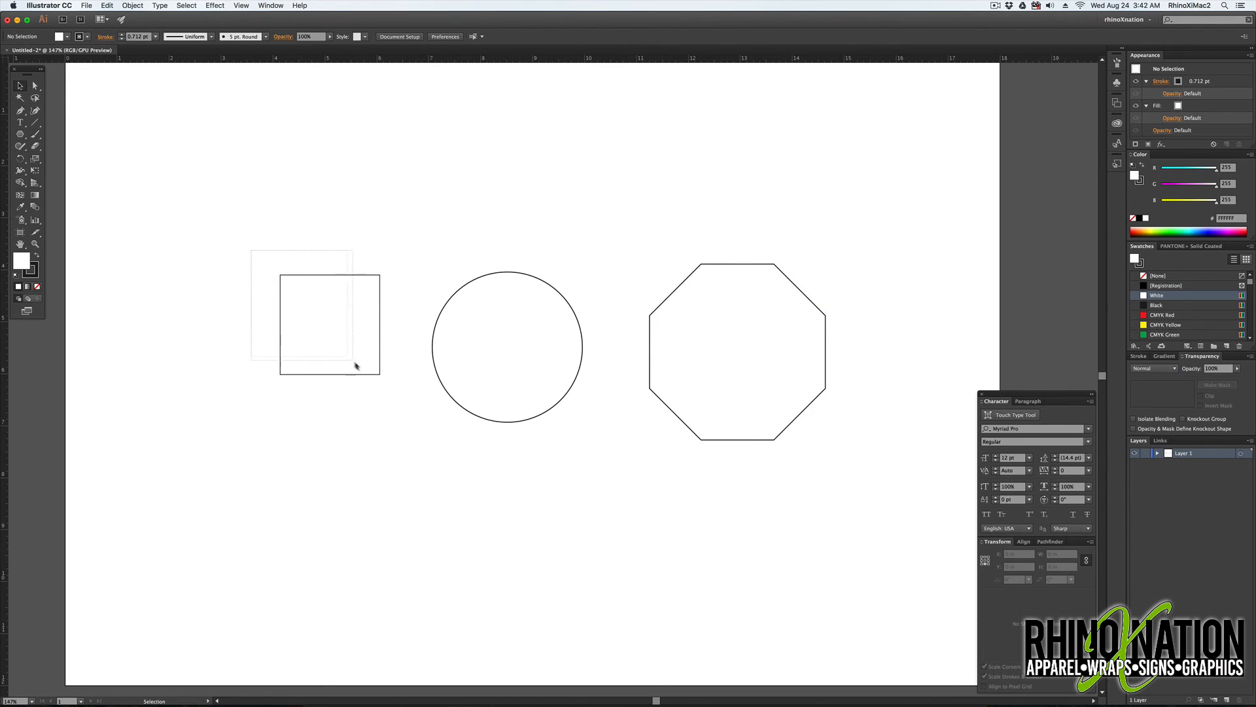
Select the square and try freely resizing and rotating it with the Free Transform tool
{"action": "left_click_drag", "start_coordinate": [355, 365], "coordinate": [398, 395]}
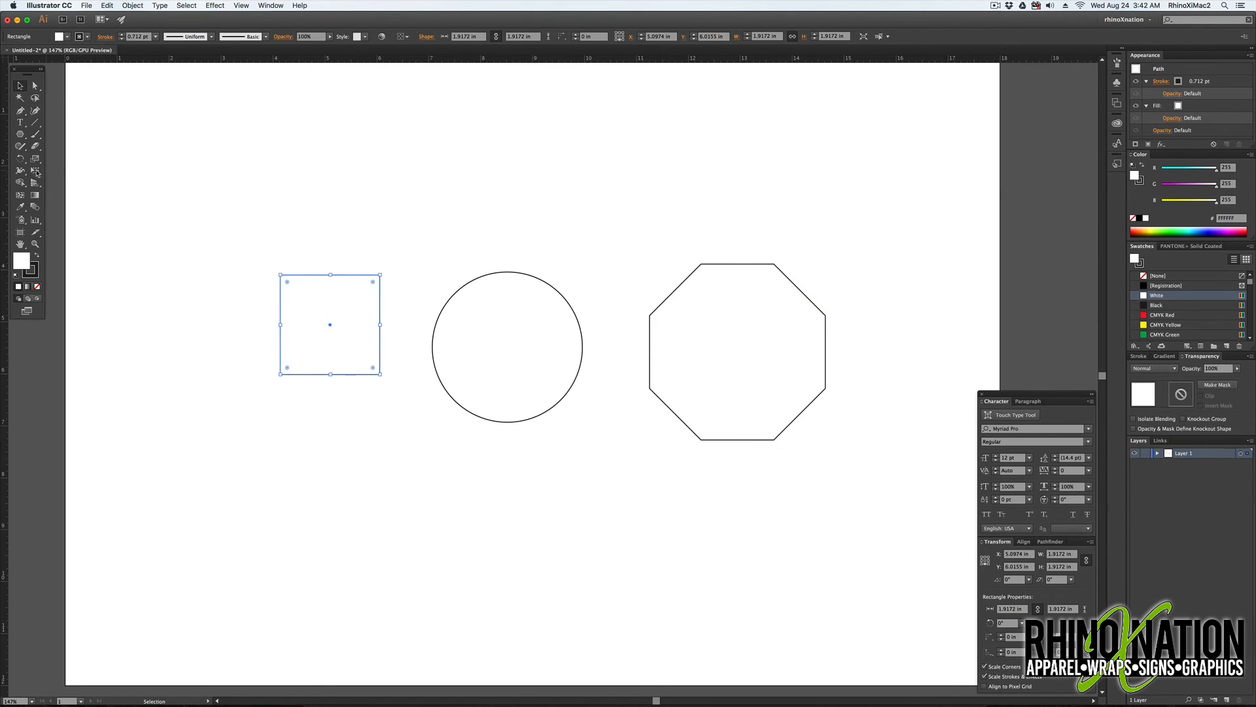
{"action": "left_click", "coordinate": [36, 172]}
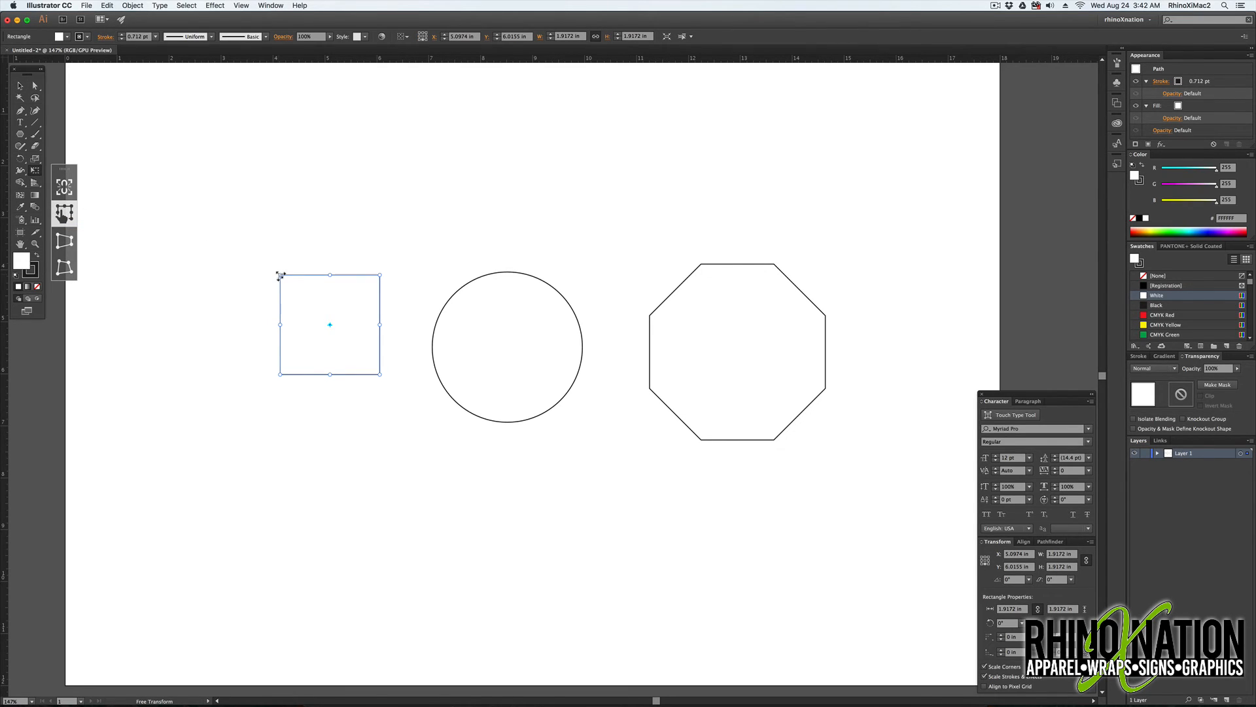
{"action": "left_click_drag", "start_coordinate": [280, 275], "coordinate": [230, 229]}
{"action": "left_click_drag", "start_coordinate": [231, 228], "coordinate": [332, 332]}
{"action": "mouse_move", "coordinate": [236, 225]}
{"action": "left_mouse_down"}
{"action": "mouse_move", "coordinate": [286, 280]}
{"action": "mouse_move", "coordinate": [216, 205]}
{"action": "mouse_move", "coordinate": [249, 237]}
{"action": "mouse_move", "coordinate": [233, 216]}
{"action": "mouse_move", "coordinate": [275, 271]}
{"action": "mouse_move", "coordinate": [216, 205]}
{"action": "mouse_move", "coordinate": [178, 193]}
{"action": "left_mouse_up"}
{"action": "mouse_move", "coordinate": [185, 187]}
{"action": "left_mouse_down"}
{"action": "mouse_move", "coordinate": [198, 177]}
{"action": "mouse_move", "coordinate": [295, 189]}
{"action": "left_mouse_up"}
{"action": "key", "text": "super+z"}
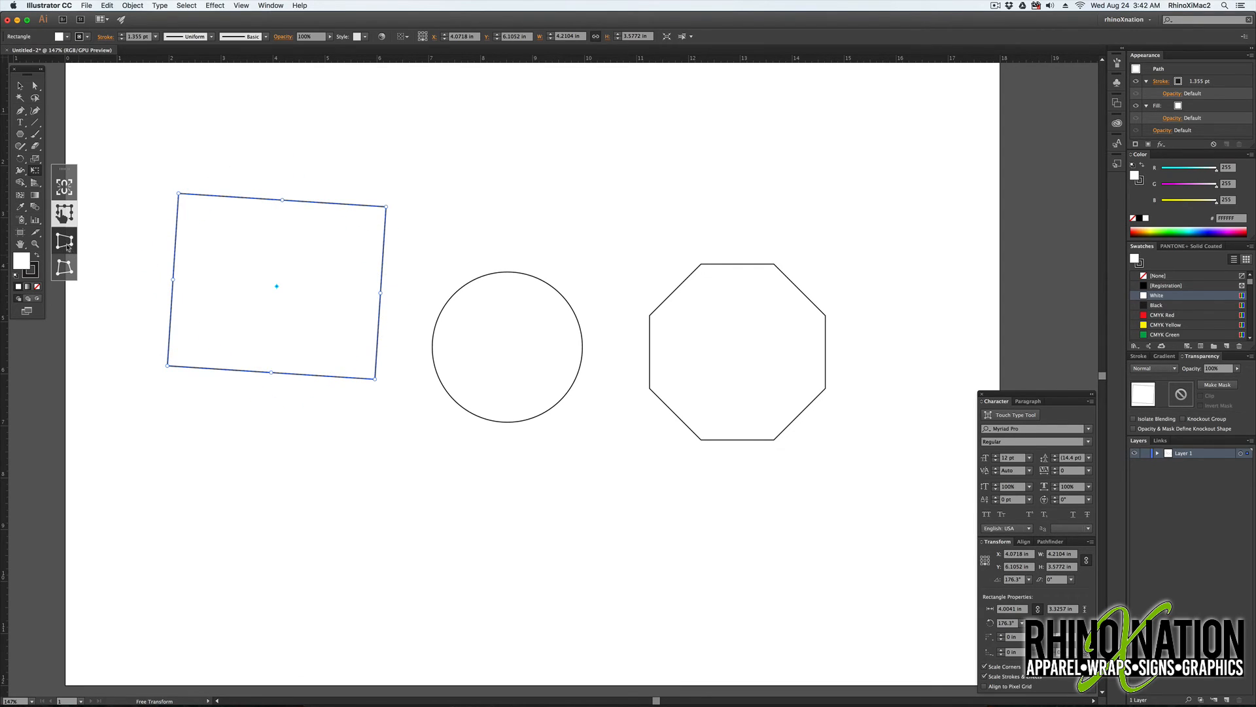
Try Perspective Distort on the transformed square's corners, and undo back to the original upright square
{"action": "left_click", "coordinate": [66, 244]}
{"action": "left_click_drag", "start_coordinate": [373, 381], "coordinate": [385, 346]}
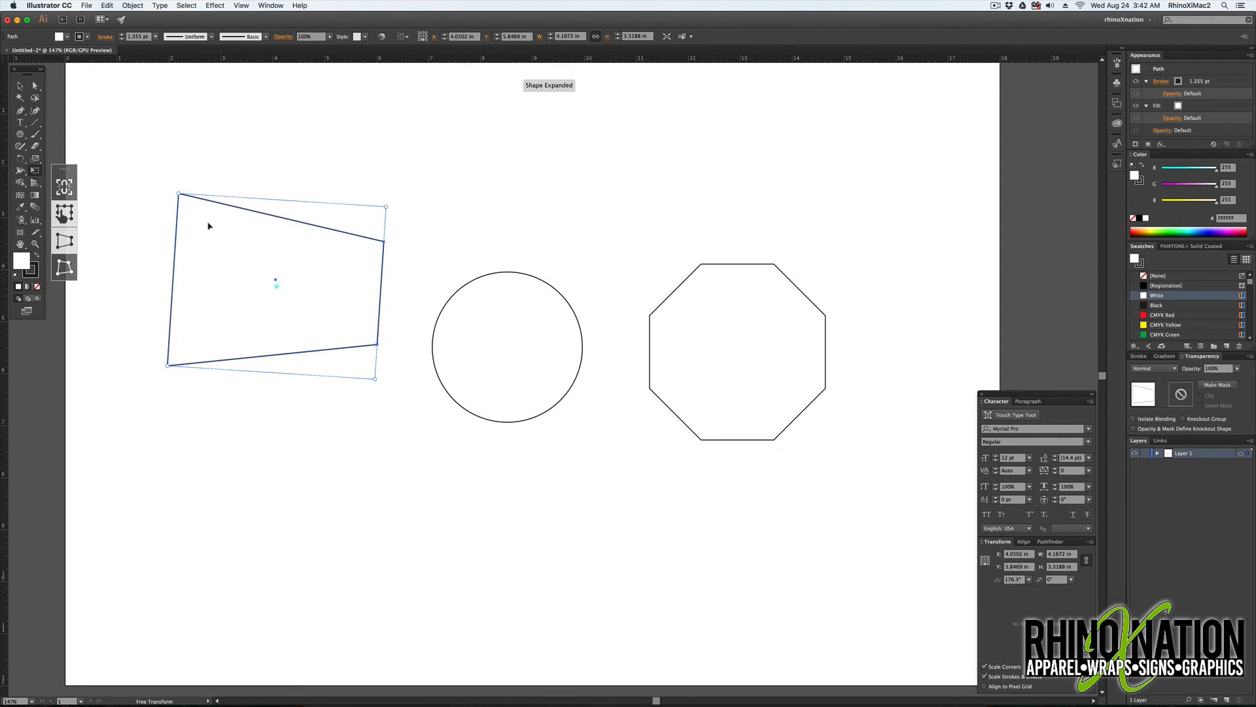
{"action": "left_click_drag", "start_coordinate": [179, 194], "coordinate": [227, 151]}
{"action": "key", "text": "super+z"}
{"action": "key", "text": "super+z"}
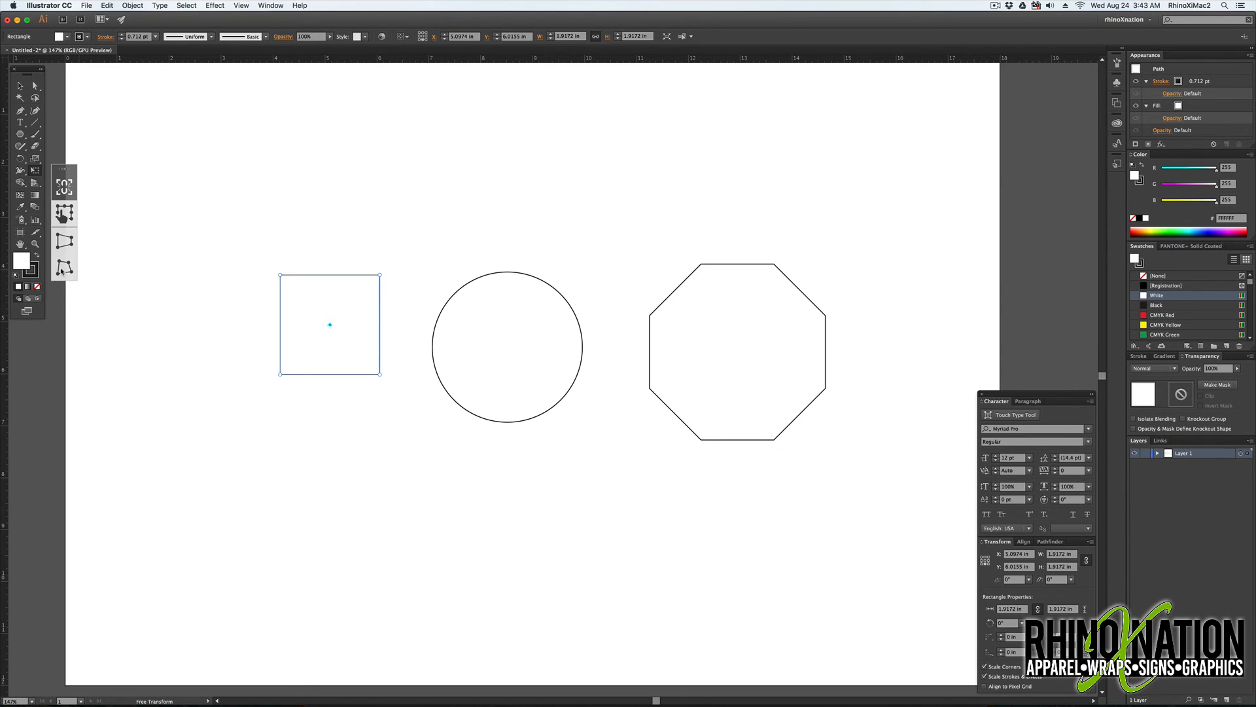
Try Free Distort on the square by pulling two opposite corners outward, and undo both distortions
{"action": "left_click_drag", "start_coordinate": [282, 278], "coordinate": [182, 231]}
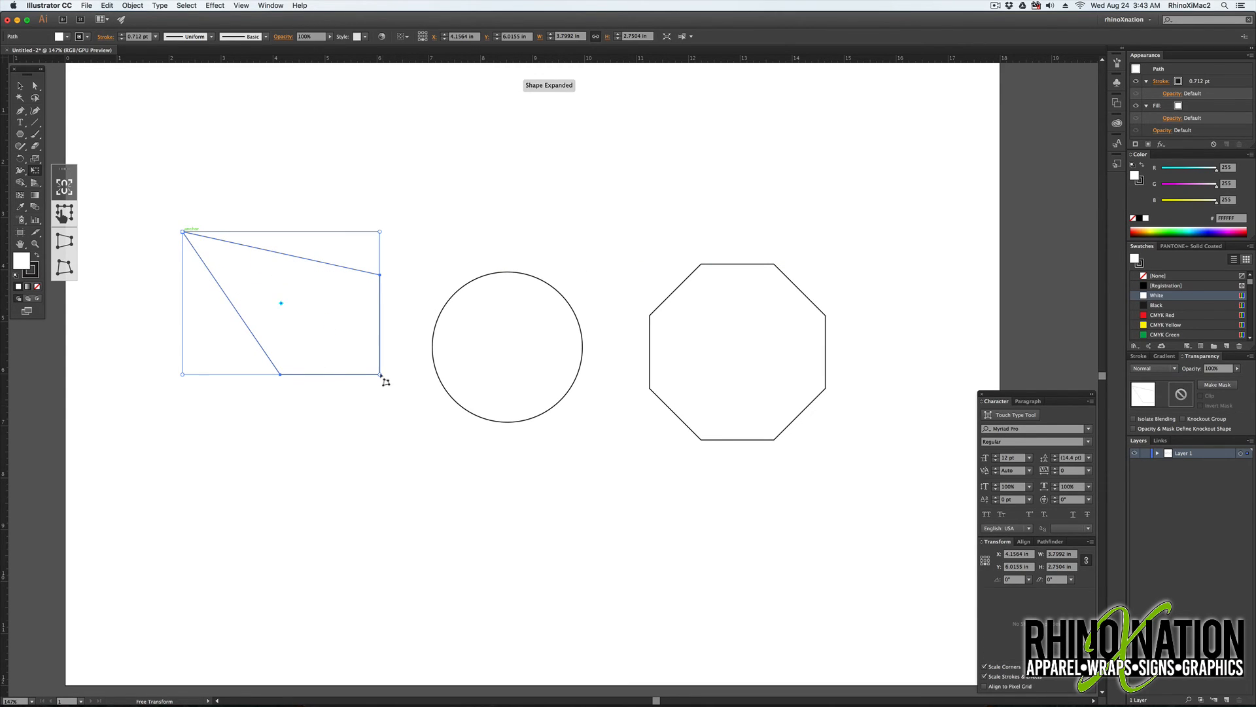
{"action": "left_click_drag", "start_coordinate": [380, 374], "coordinate": [529, 465]}
{"action": "key", "text": "super+z"}
{"action": "key", "text": "super+z"}
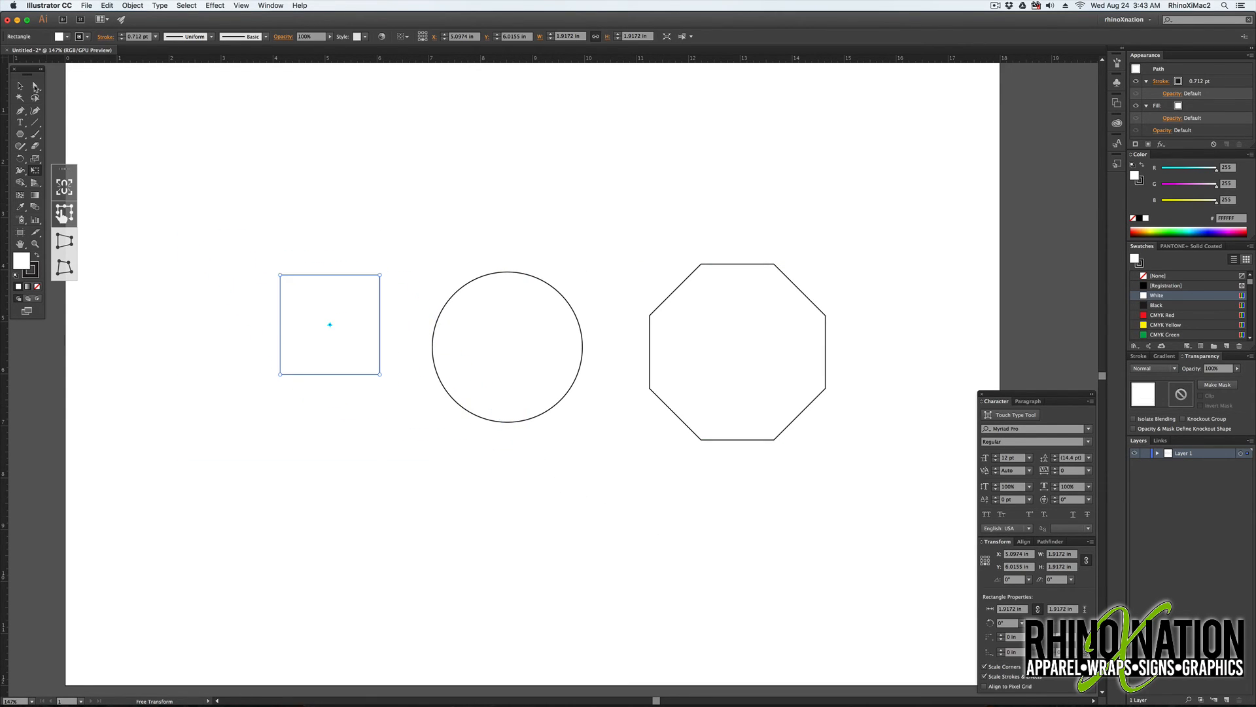
Move the square's two upper anchor points with the Direct Selection tool to reshape it into an irregular quadrilateral
{"action": "left_click", "coordinate": [36, 87]}
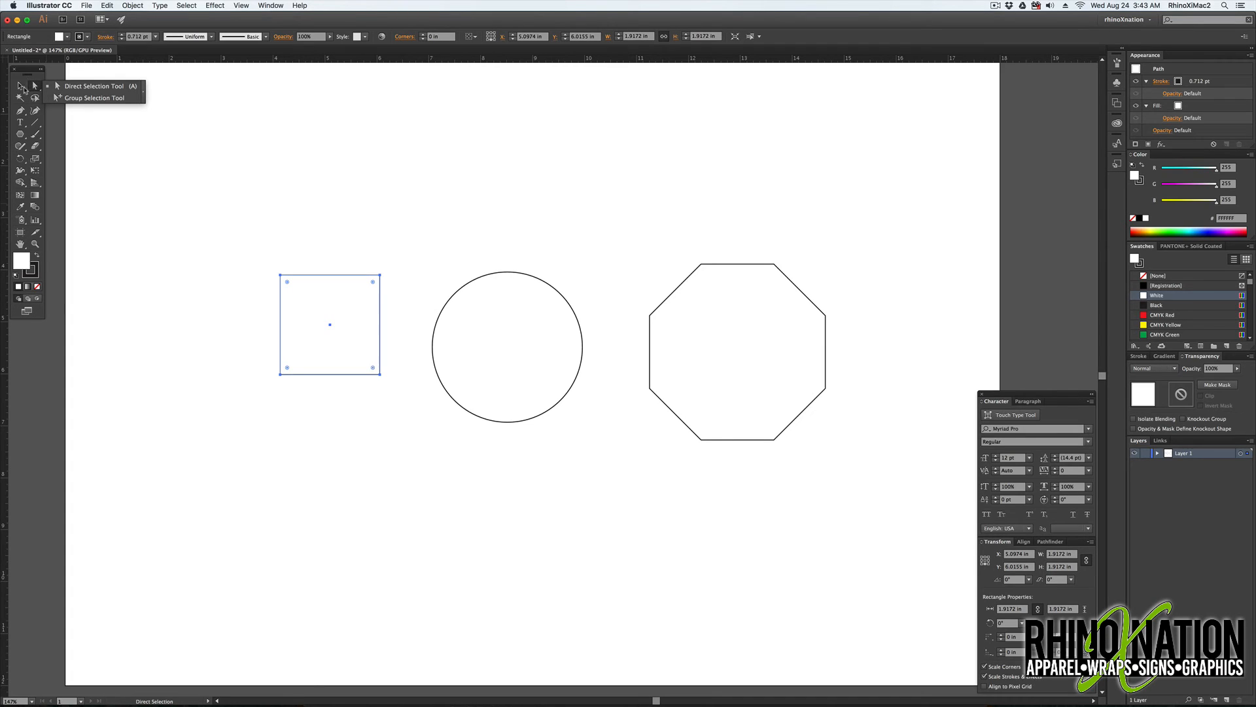
{"action": "left_click", "coordinate": [280, 274]}
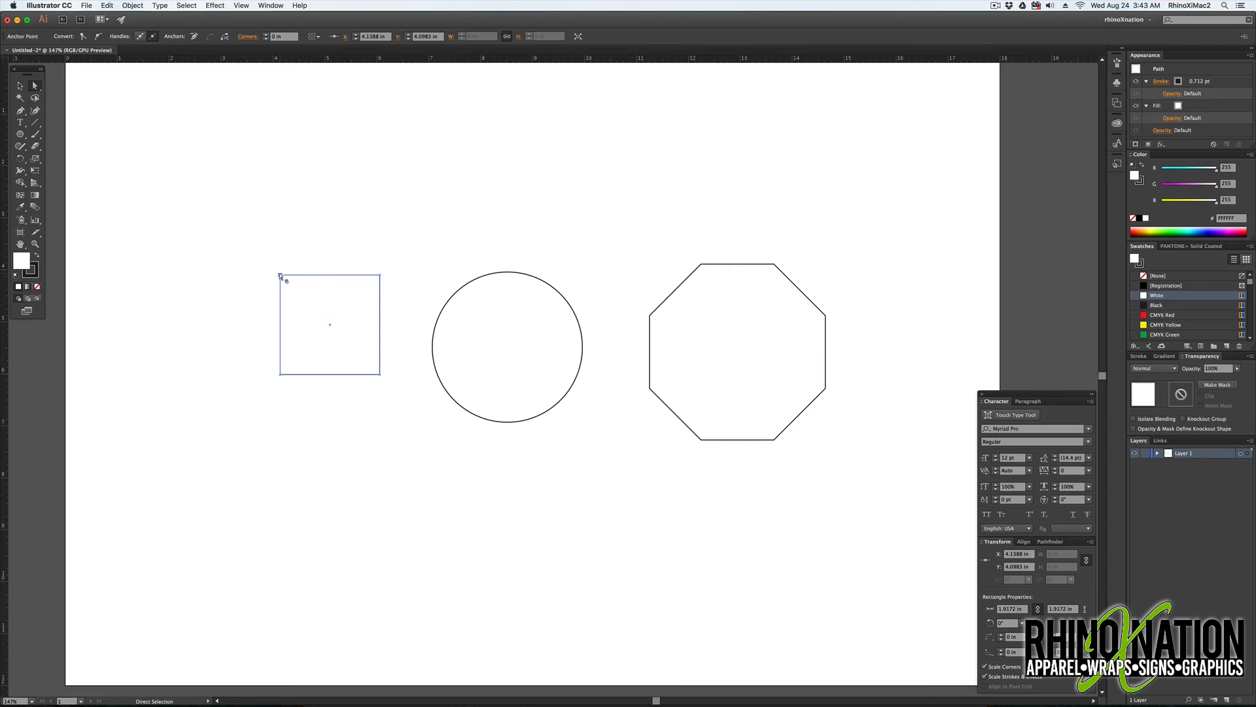
{"action": "left_click_drag", "start_coordinate": [281, 276], "coordinate": [167, 275]}
{"action": "left_click_drag", "start_coordinate": [380, 275], "coordinate": [265, 202]}
Place offset copies of the reshaped square, the circle and the octagon over their originals
{"action": "left_click_drag", "start_coordinate": [280, 374], "coordinate": [280, 433]}
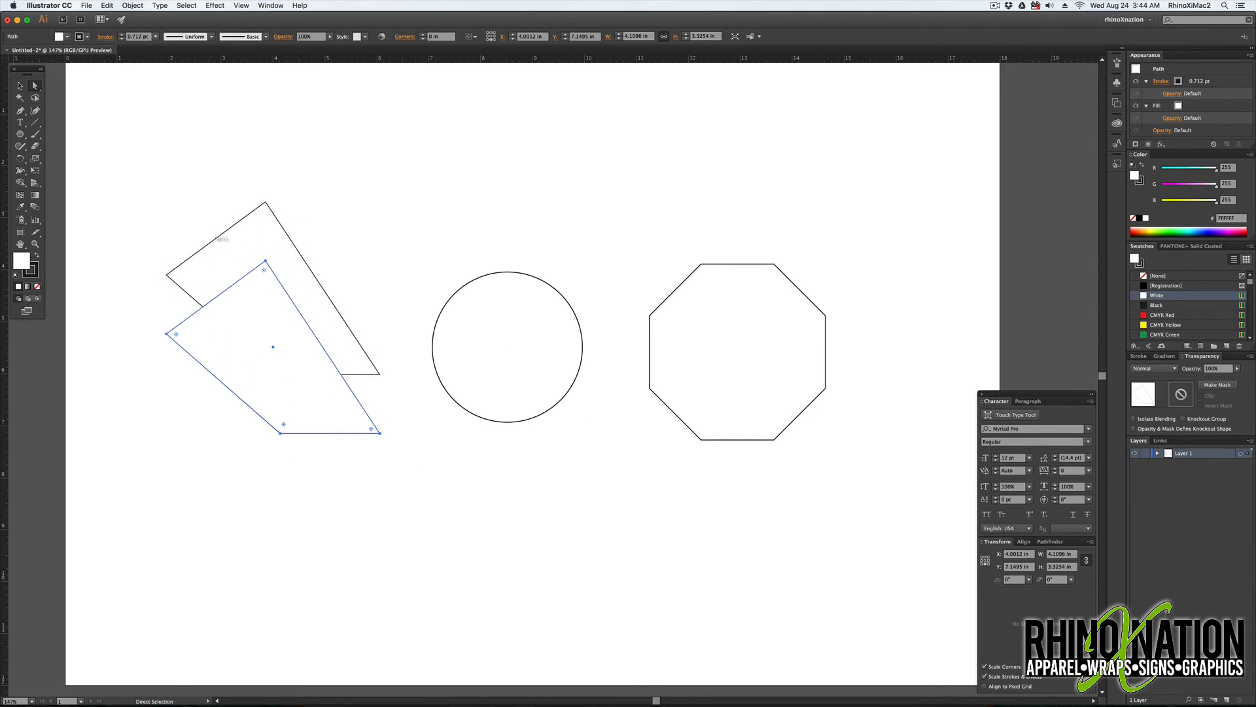
{"action": "left_click_drag", "start_coordinate": [491, 419], "coordinate": [517, 447]}
{"action": "left_click", "coordinate": [754, 444], "text": "shift"}
{"action": "left_click_drag", "start_coordinate": [757, 440], "coordinate": [788, 473]}
{"action": "left_click", "coordinate": [785, 538]}
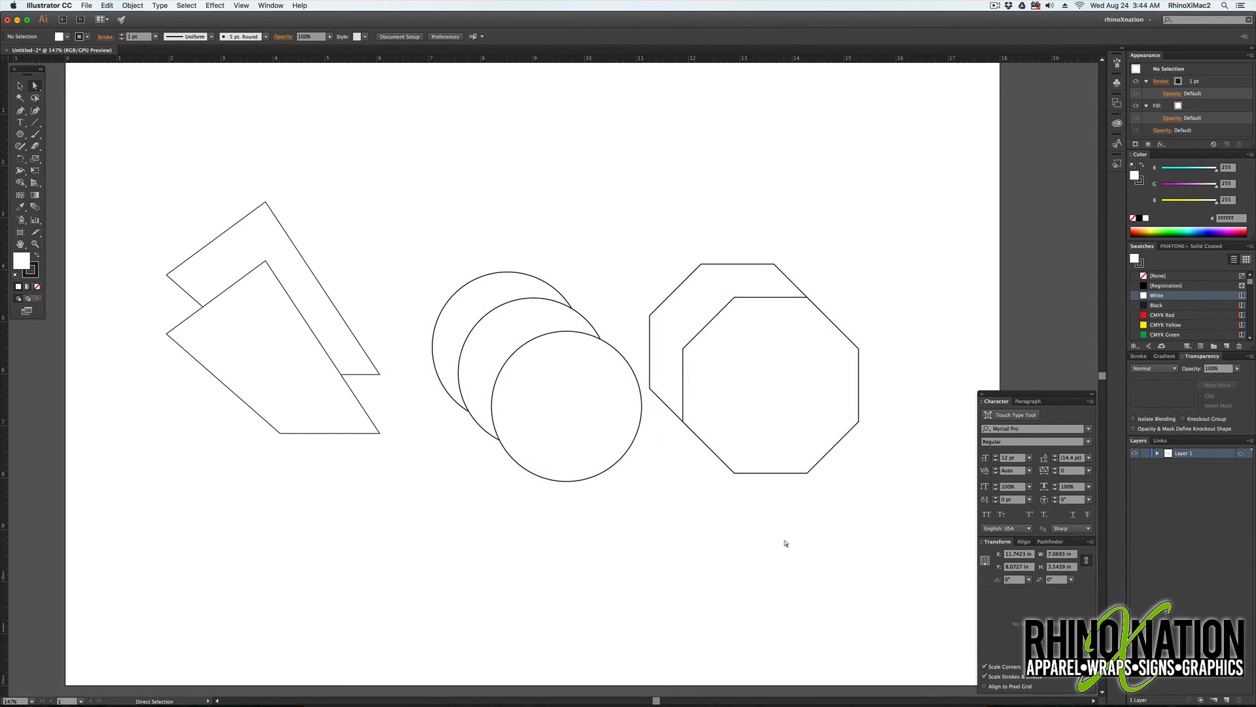
Move the octagon about 0.9 in to the right and 0.9 in up, and deselect it
{"action": "left_click_drag", "start_coordinate": [830, 327], "coordinate": [873, 278]}
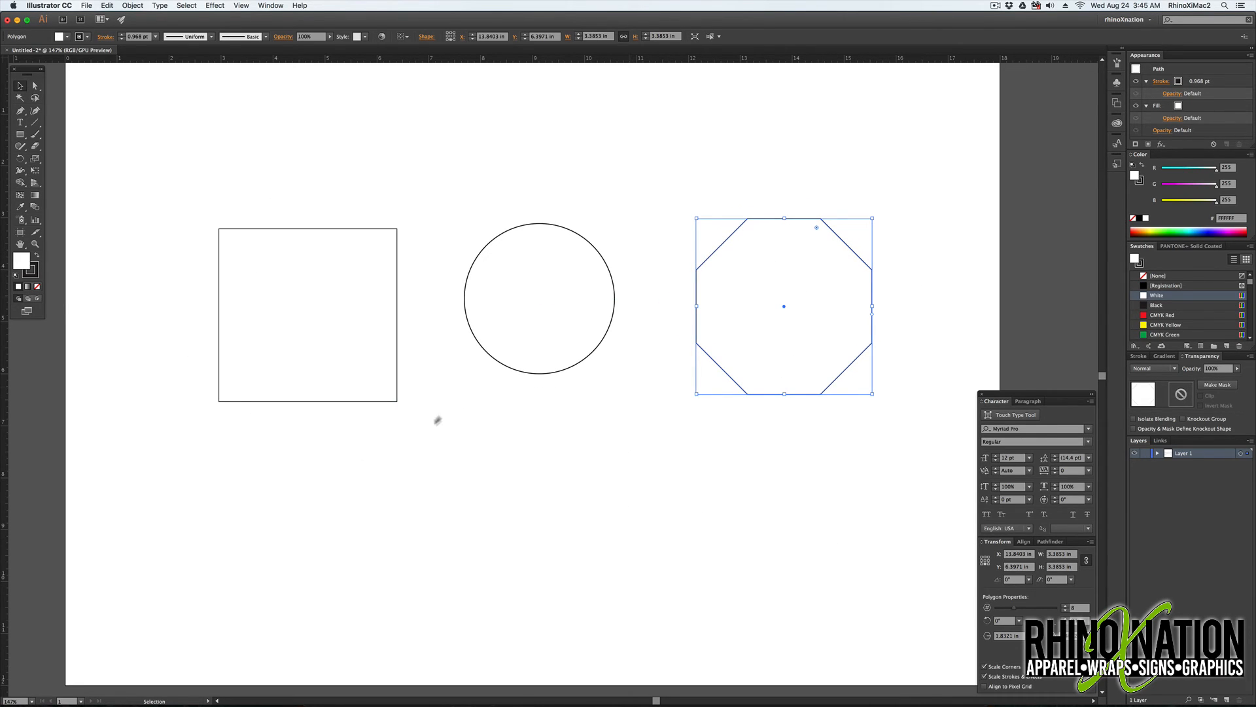
{"action": "left_click", "coordinate": [493, 486]}
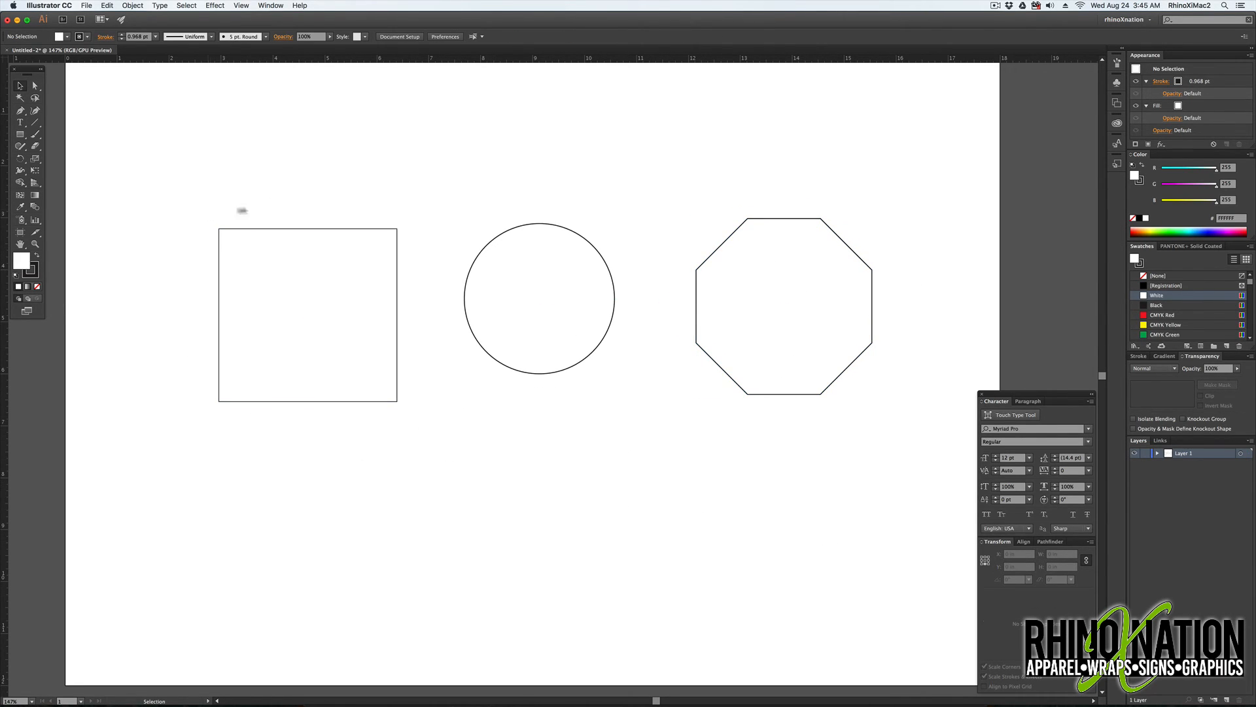
Try CMYK Yellow, Black and colours from the spectrum as the circle's fill
{"action": "left_click", "coordinate": [508, 243]}
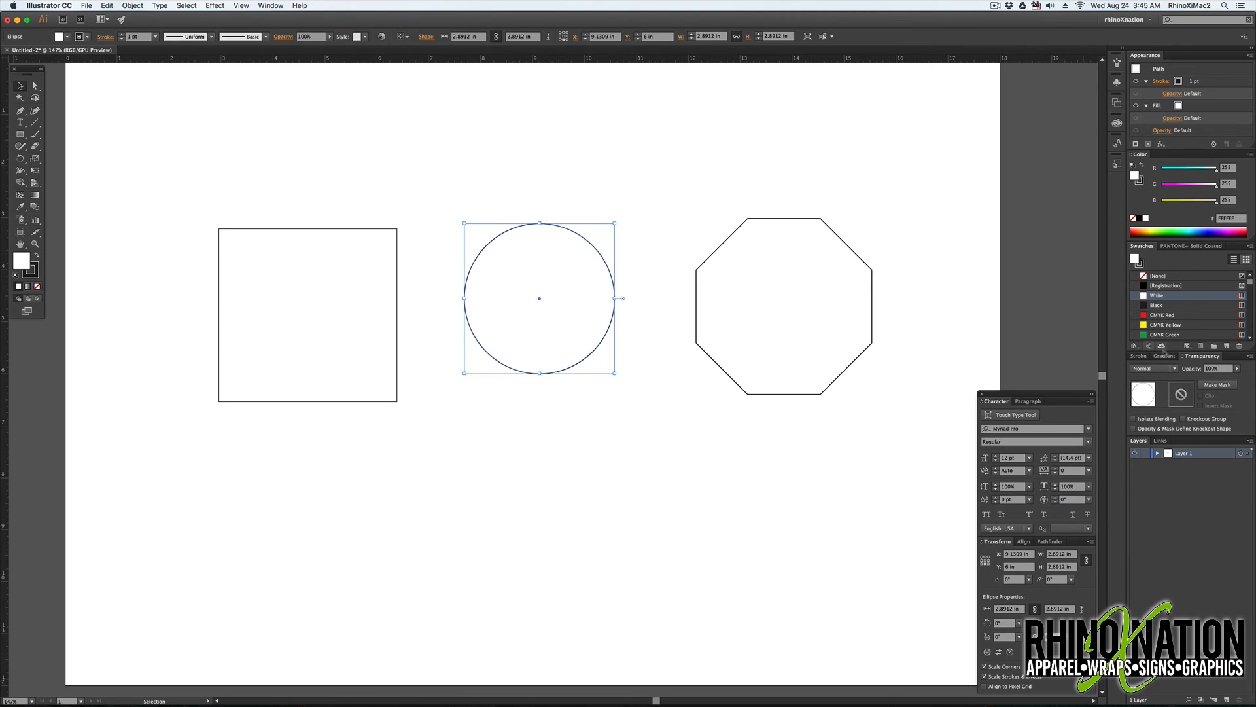
{"action": "left_click", "coordinate": [1167, 324]}
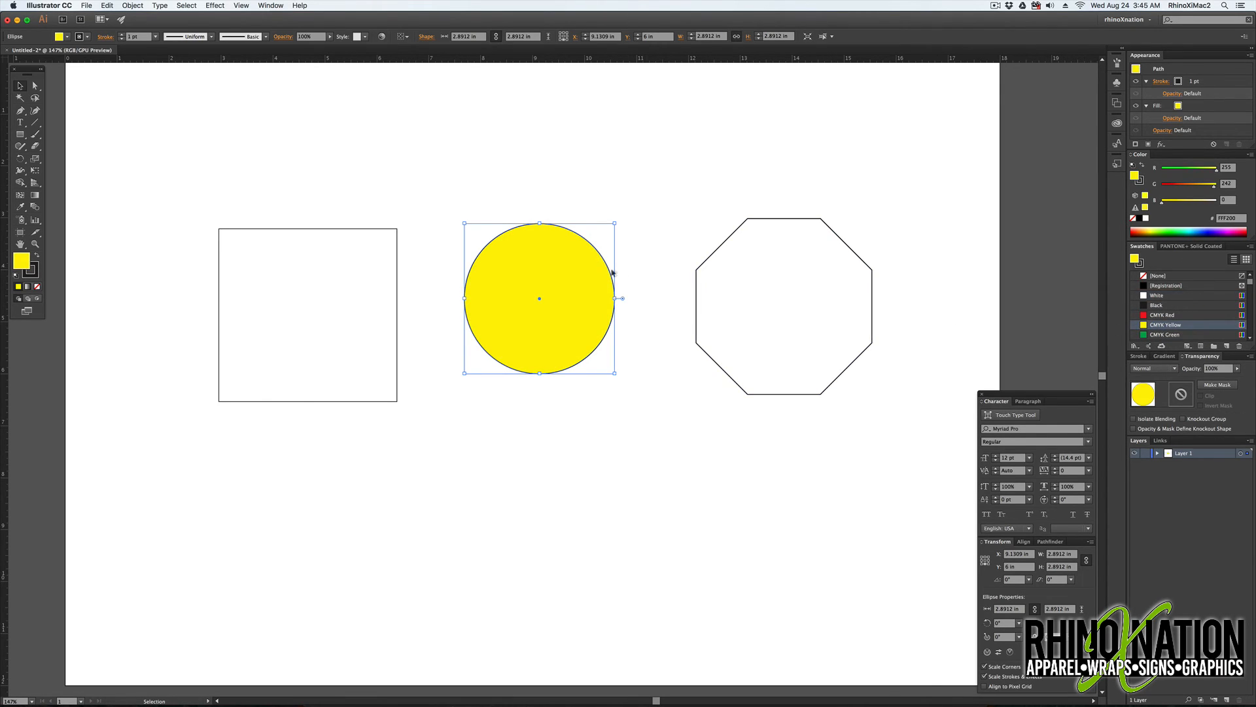
{"action": "left_click", "coordinate": [1171, 305]}
{"action": "left_click", "coordinate": [1184, 227]}
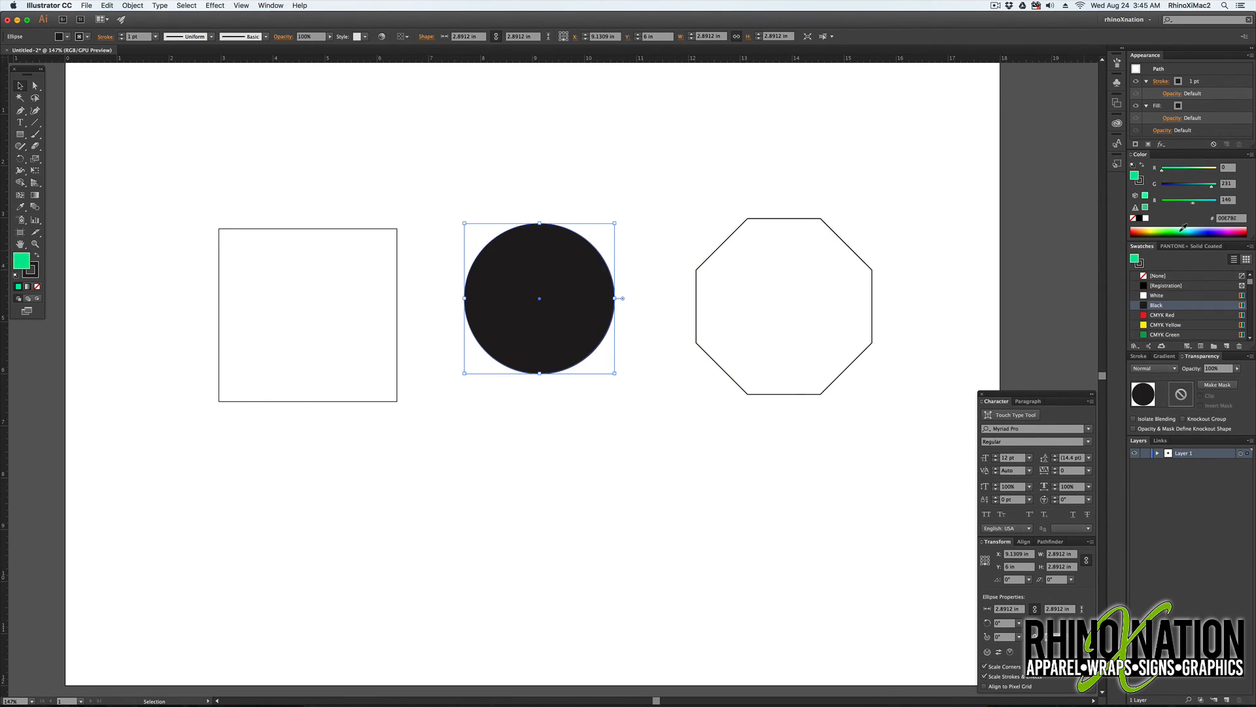
{"action": "mouse_move", "coordinate": [1163, 227]}
{"action": "left_mouse_down"}
{"action": "mouse_move", "coordinate": [1188, 227]}
{"action": "mouse_move", "coordinate": [1154, 226]}
{"action": "left_mouse_up"}
Fill the circle with PANTONE 185 C from the PANTONE+ Solid Coated library
{"action": "left_click", "coordinate": [1188, 247]}
{"action": "type", "text": "185"}
{"action": "left_click", "coordinate": [1187, 273]}
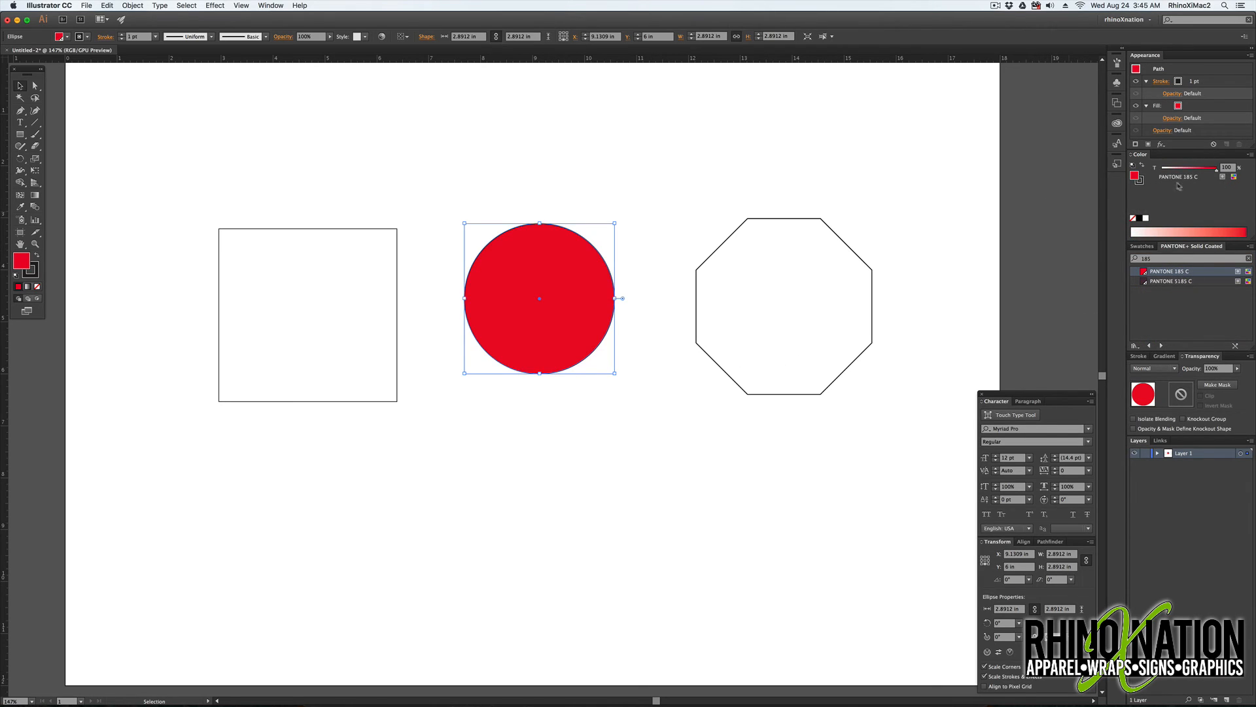
Set the circle's stroke to a dark blue from the colour spectrum (R 56, G 0, B 185)
{"action": "left_click", "coordinate": [1140, 183]}
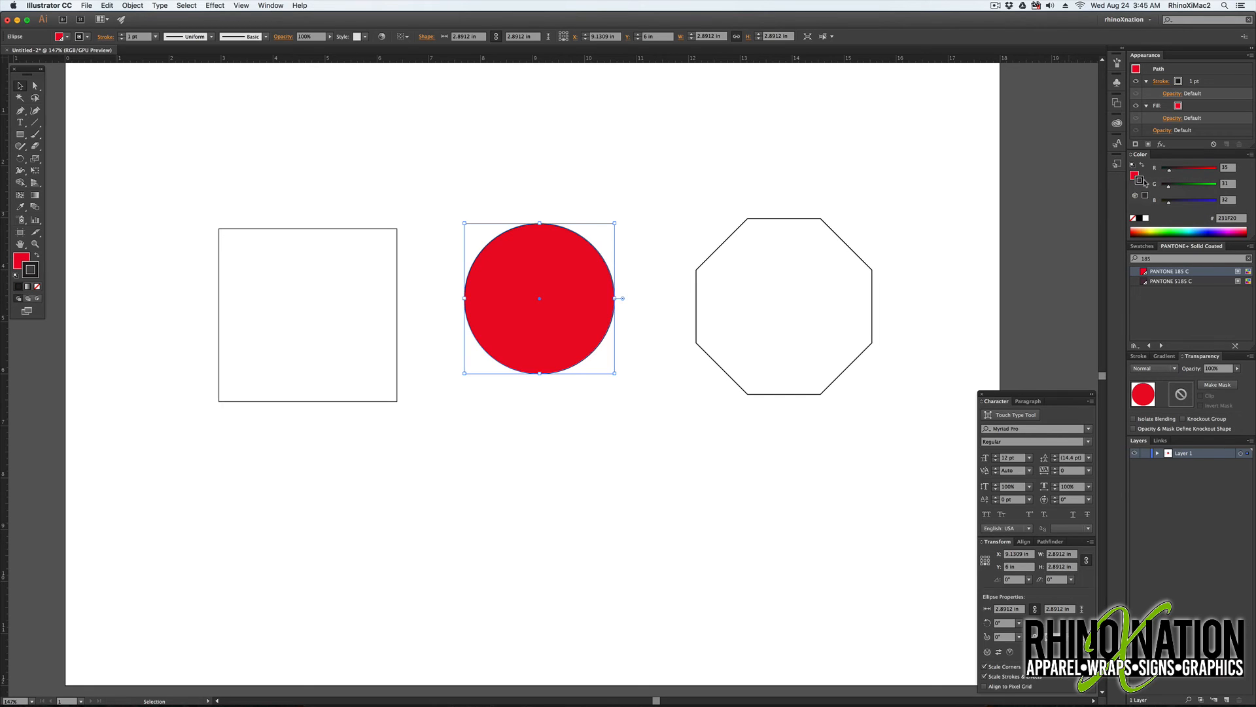
{"action": "left_click", "coordinate": [1240, 230]}
{"action": "left_click_drag", "start_coordinate": [1227, 229], "coordinate": [1217, 230]}
Set the circle's stroke weight to 9 pt and align the stroke to the outside
{"action": "left_click", "coordinate": [1140, 356]}
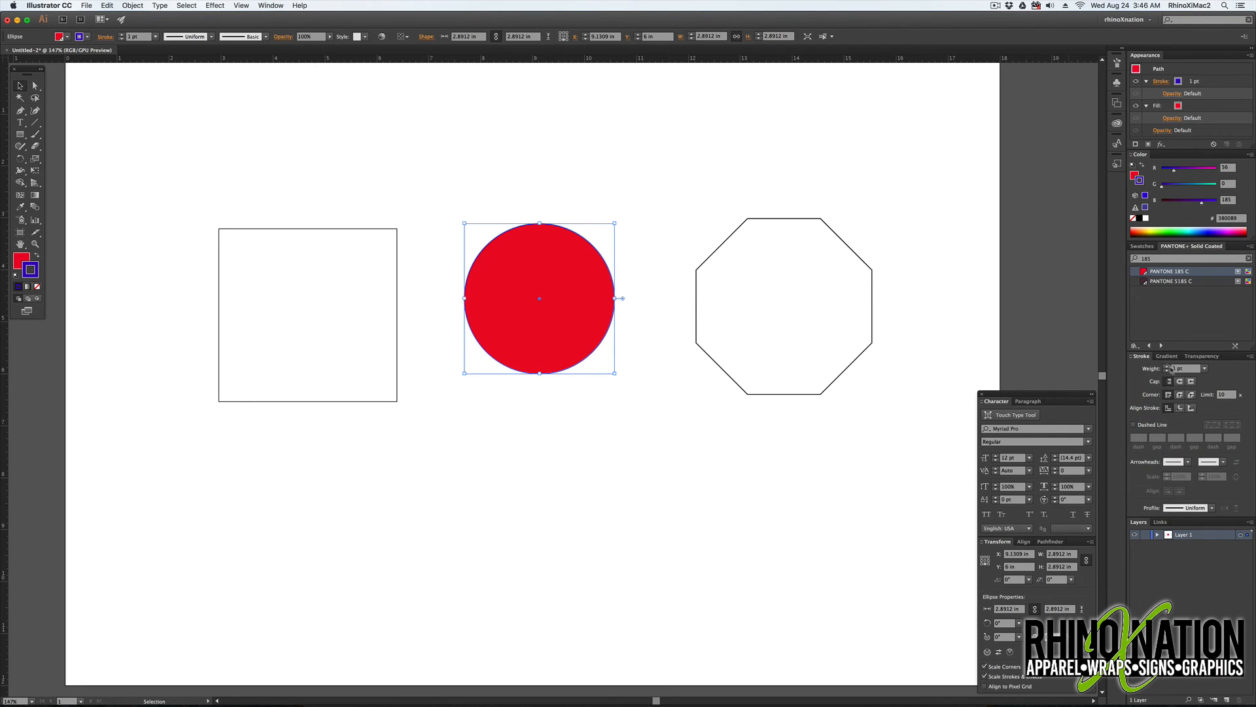
{"action": "left_click", "coordinate": [1167, 367]}
{"action": "left_click", "coordinate": [1167, 366]}
{"action": "left_click", "coordinate": [1167, 366]}
{"action": "left_click", "coordinate": [1167, 367]}
{"action": "left_click", "coordinate": [1167, 366]}
{"action": "left_click", "coordinate": [1167, 366]}
{"action": "left_click", "coordinate": [1168, 366]}
{"action": "left_click", "coordinate": [1167, 366]}
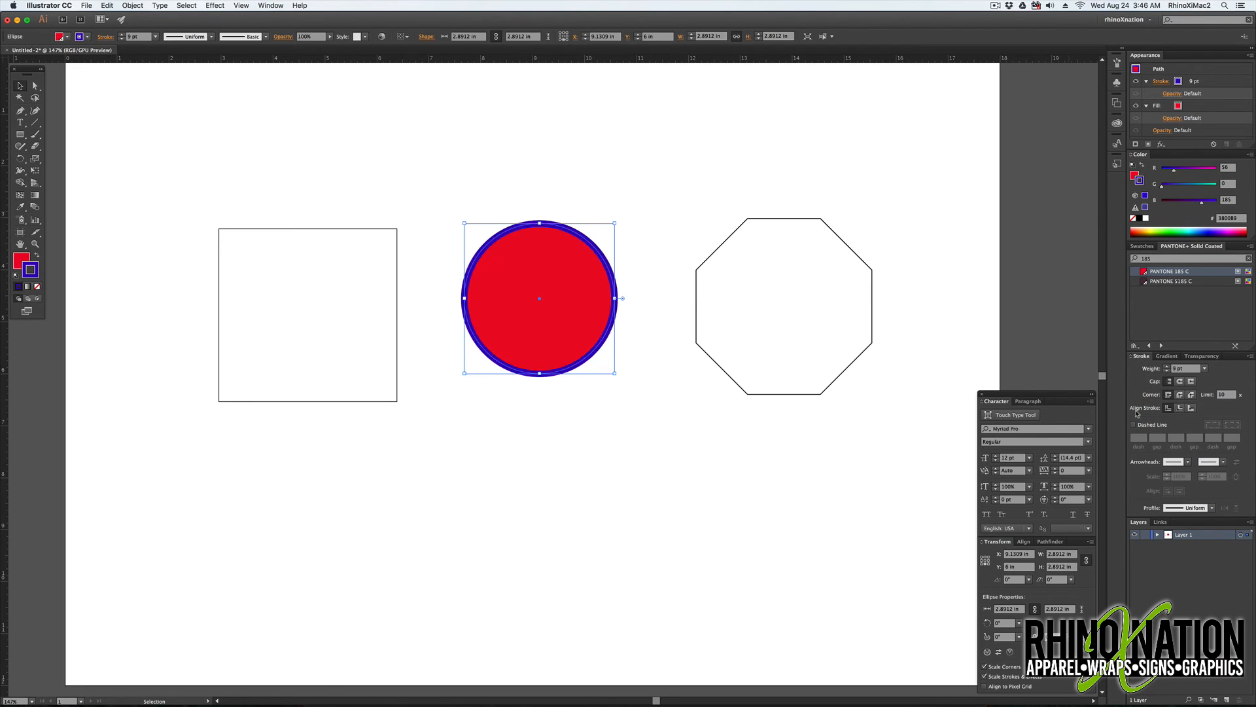
{"action": "left_click", "coordinate": [1179, 409]}
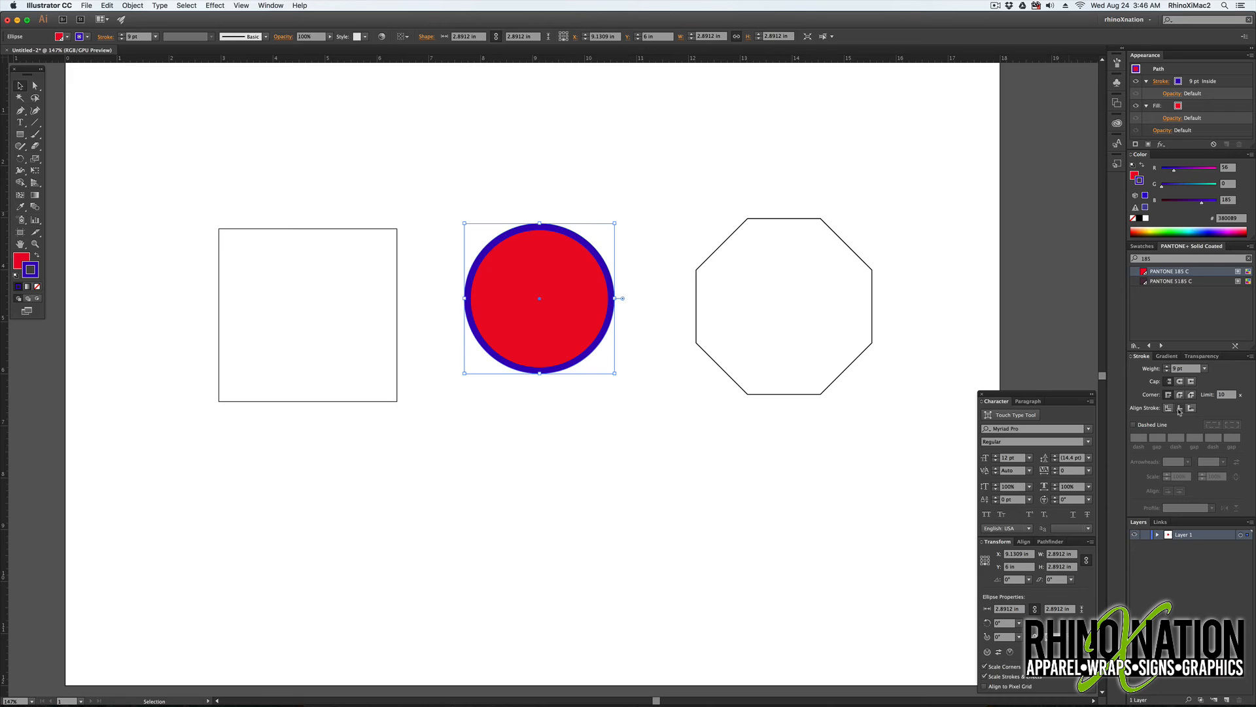
{"action": "left_click", "coordinate": [1192, 409]}
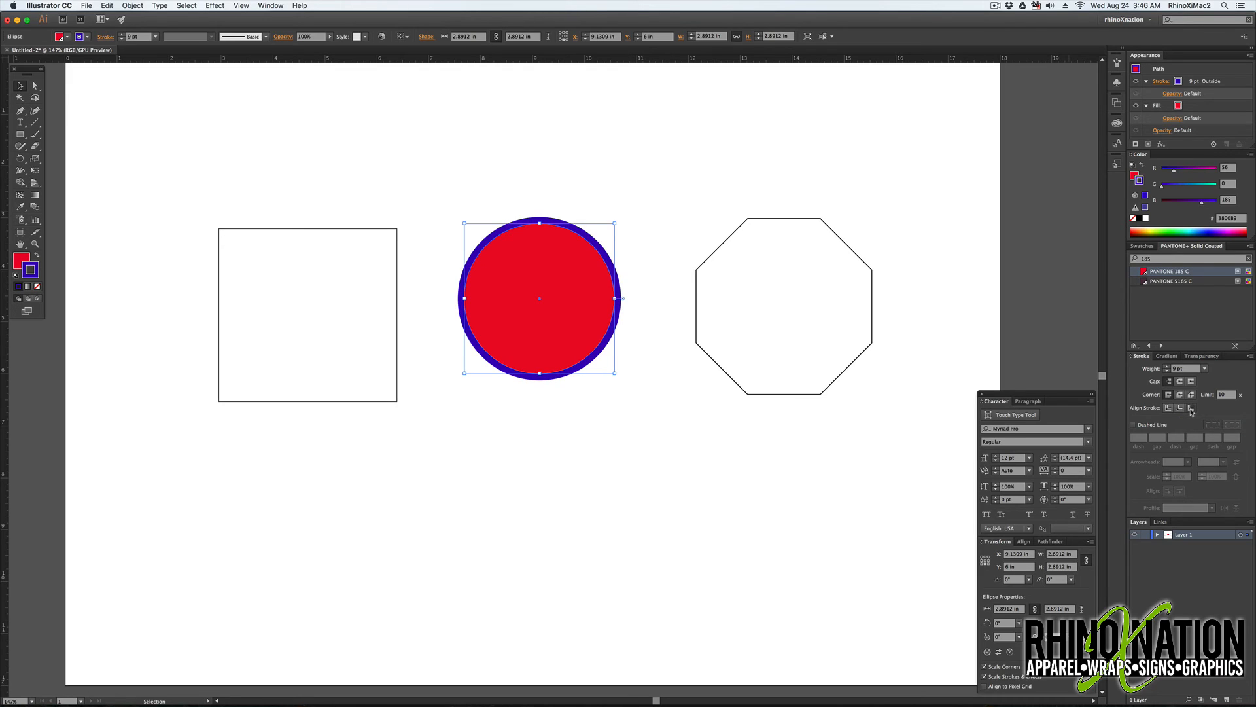
Make the circle's stroke a dashed line with 20 pt dashes and shorter gaps
{"action": "left_click", "coordinate": [1134, 425]}
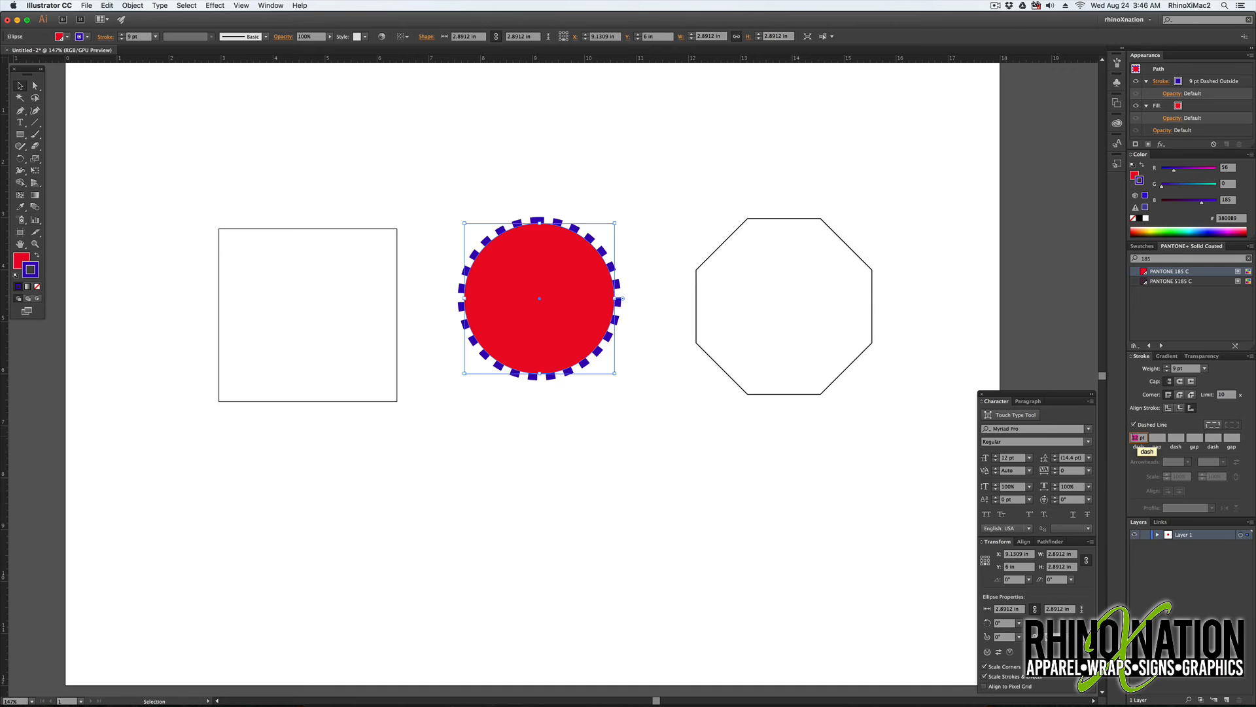
{"action": "key", "text": "Tab"}
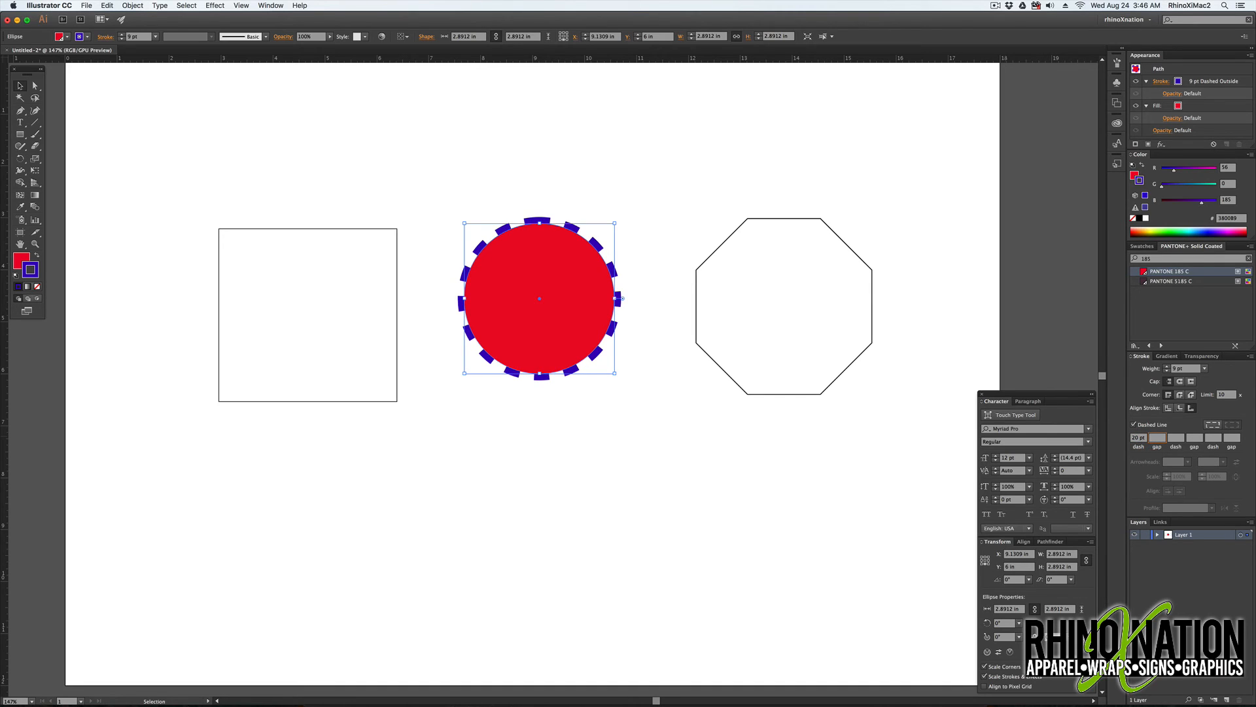
{"action": "key", "text": "Tab"}
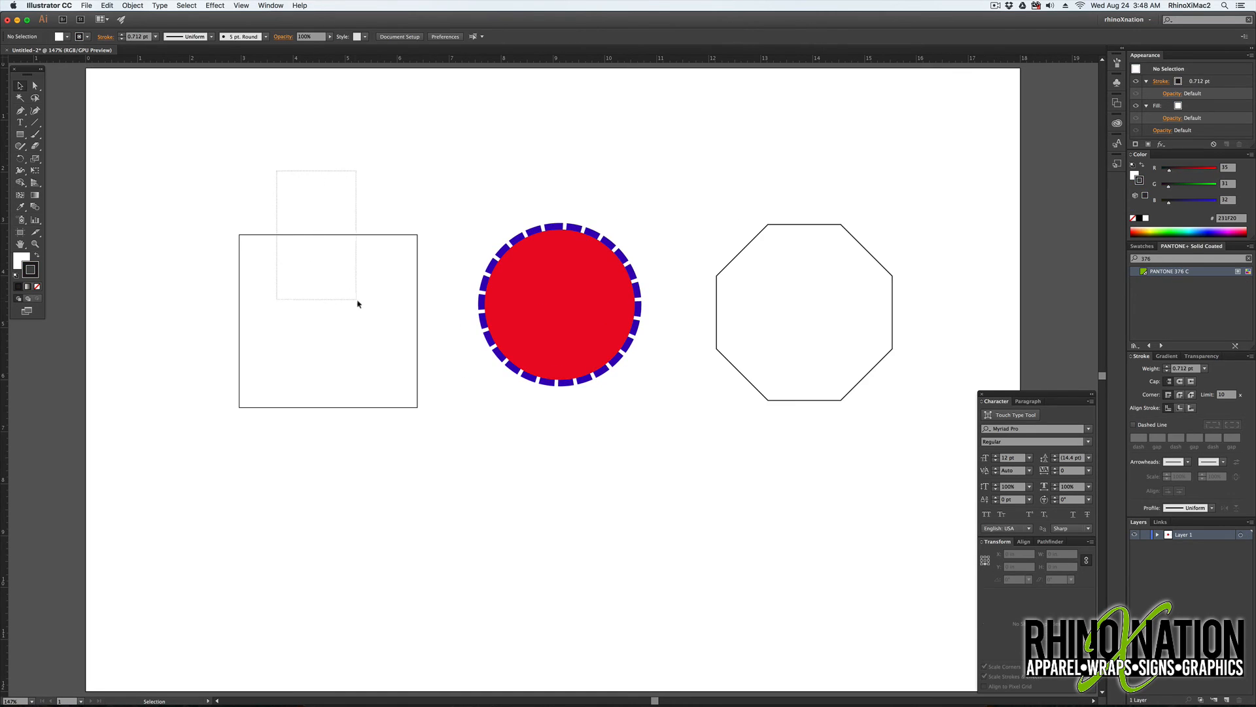
Fill the rectangle with PANTONE 376 C
{"action": "left_click", "coordinate": [347, 302]}
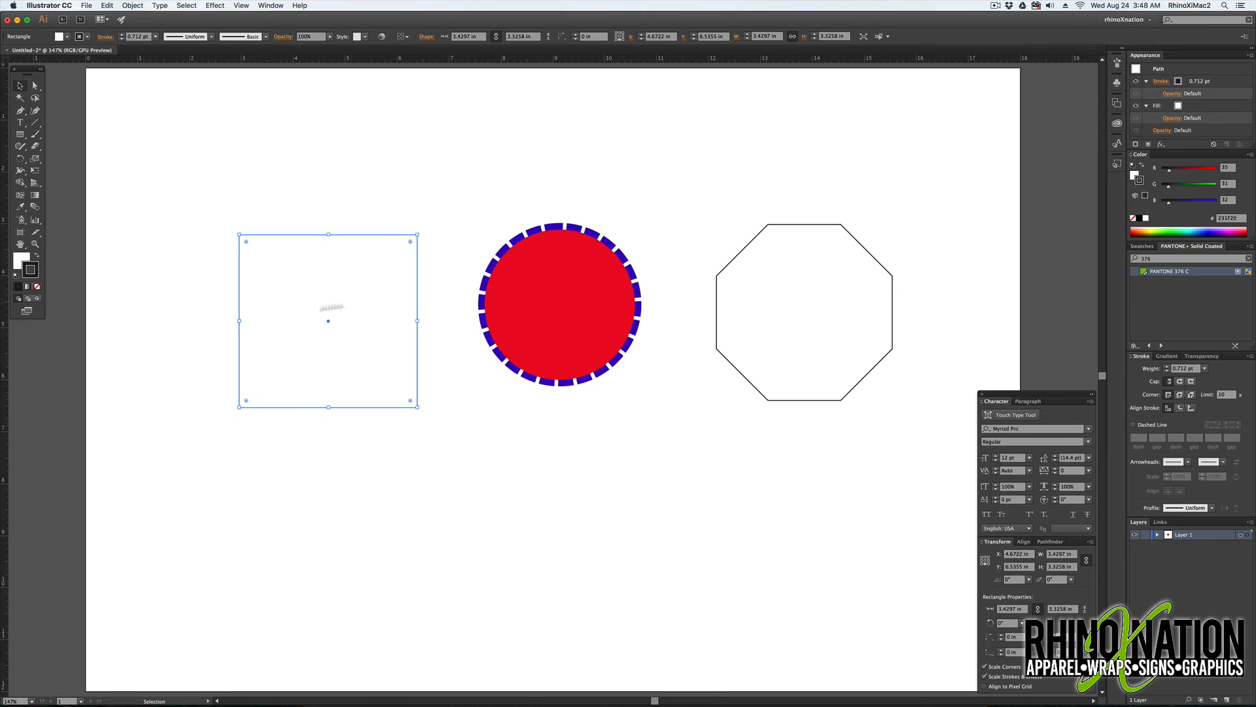
{"action": "left_click", "coordinate": [1134, 175]}
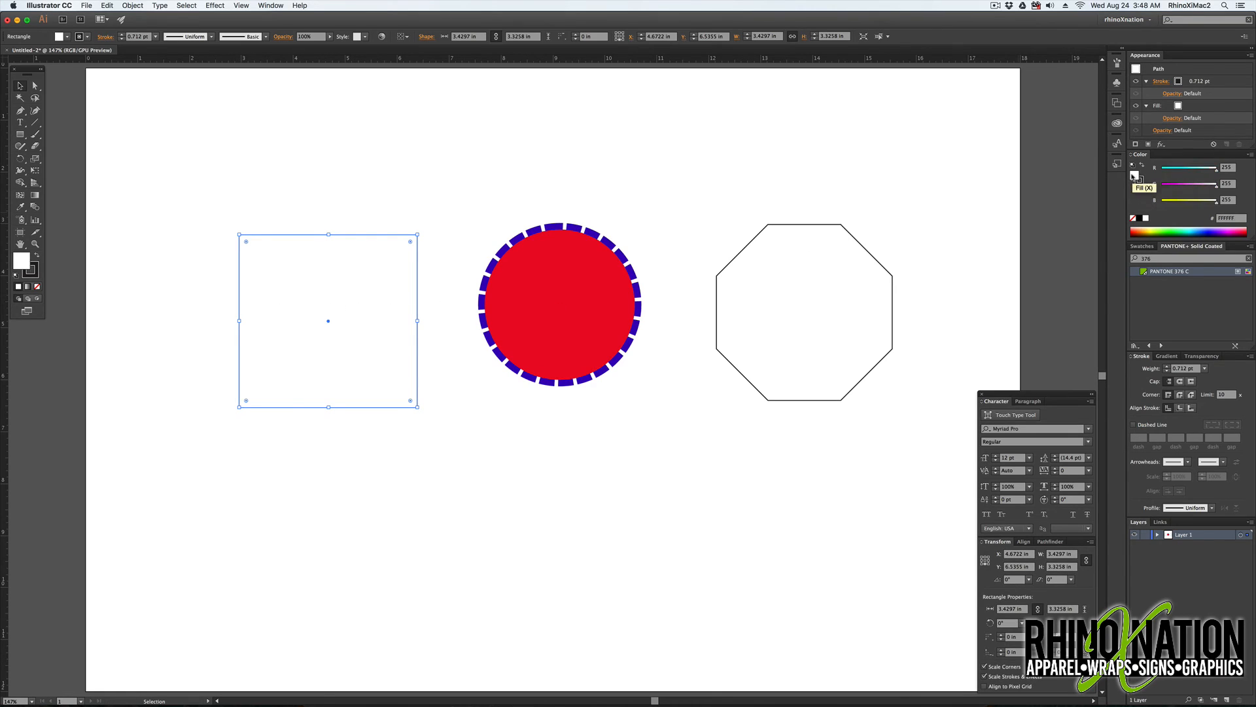
{"action": "left_click", "coordinate": [1168, 271]}
Give the rectangle a black 10 pt stroke aligned to the outside
{"action": "left_click", "coordinate": [1140, 182]}
{"action": "left_click", "coordinate": [1139, 219]}
{"action": "left_click", "coordinate": [1204, 369]}
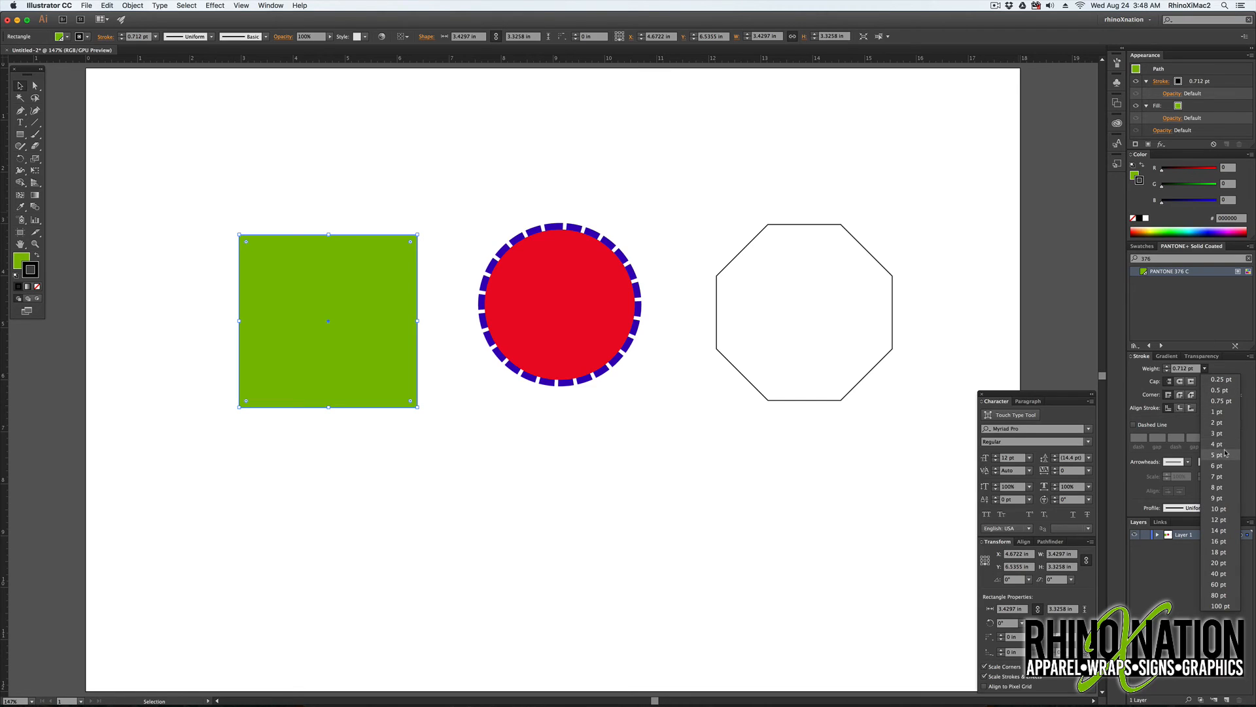
{"action": "left_click", "coordinate": [1218, 508]}
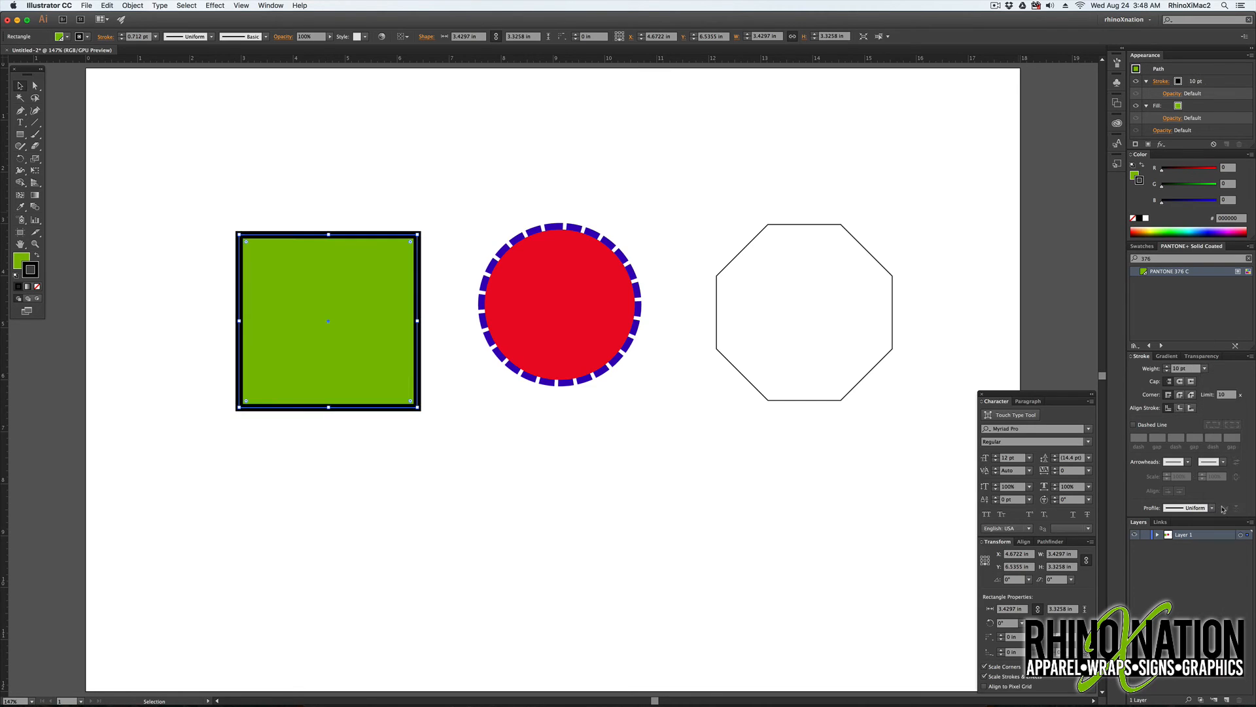
{"action": "left_click", "coordinate": [1181, 410]}
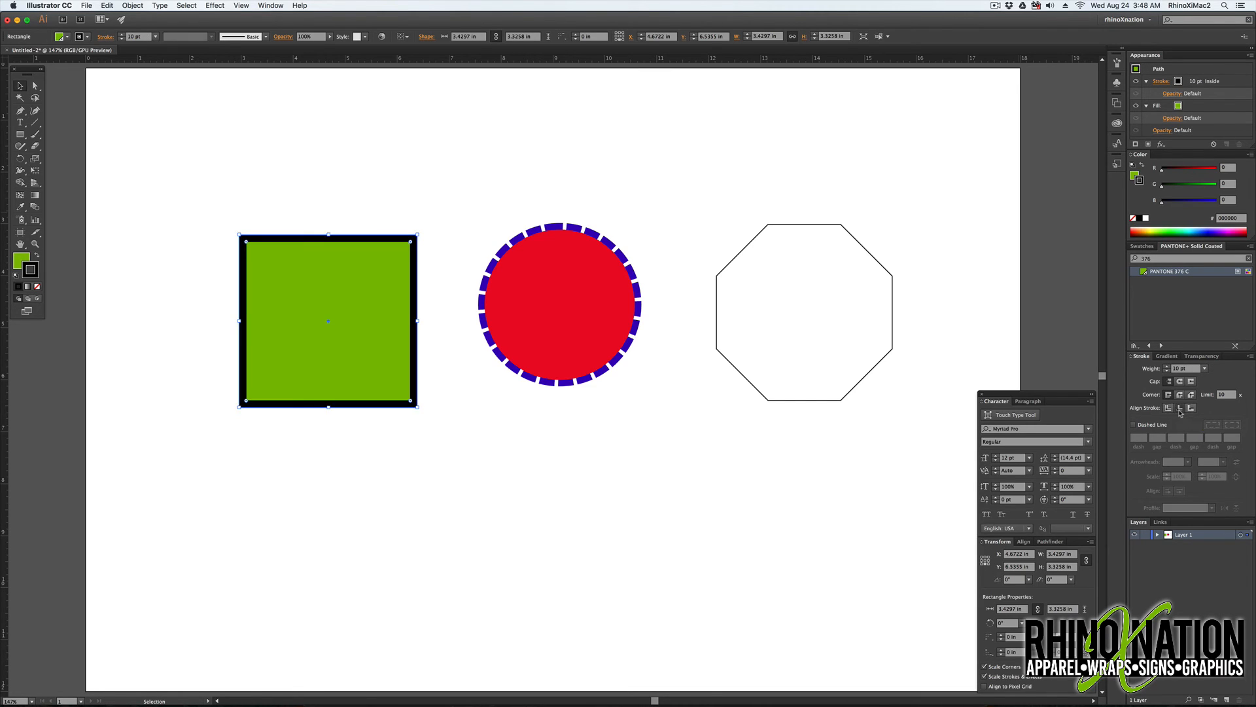
{"action": "left_click", "coordinate": [1192, 408]}
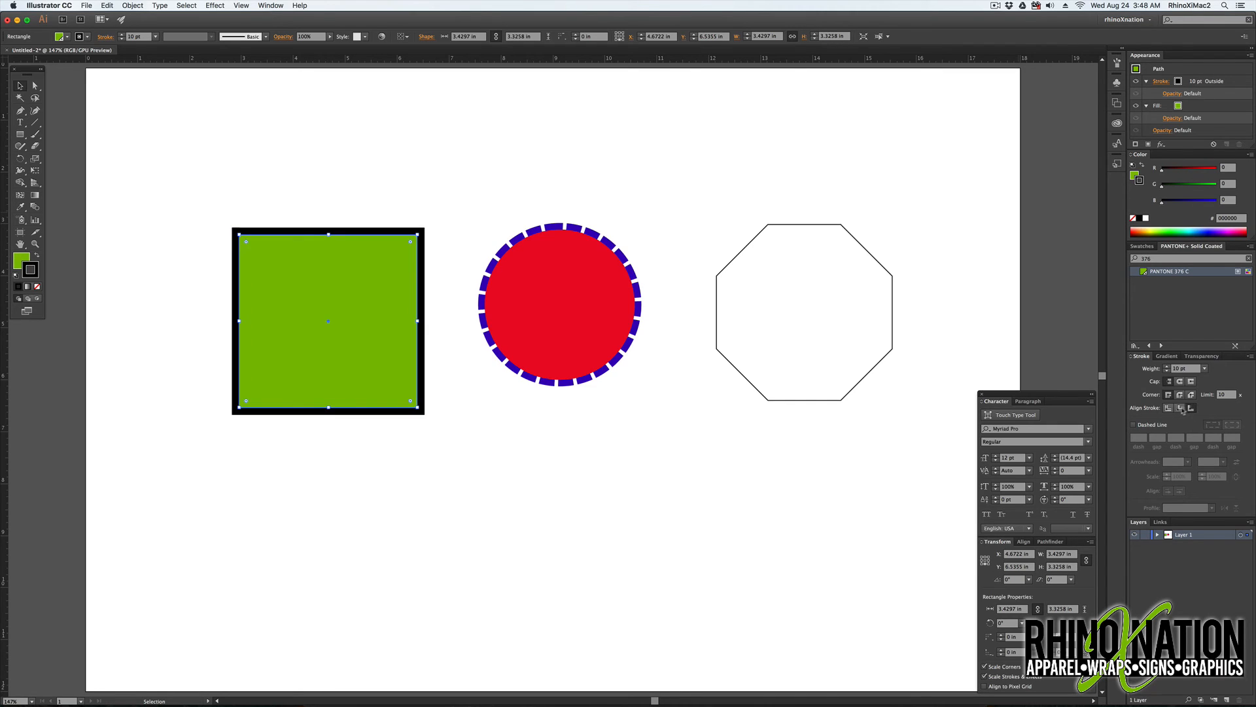
Align the rectangle's stroke to the center and make it dashed with 20 pt dashes and 5 pt gaps, aligned to the corners
{"action": "left_click", "coordinate": [1168, 408]}
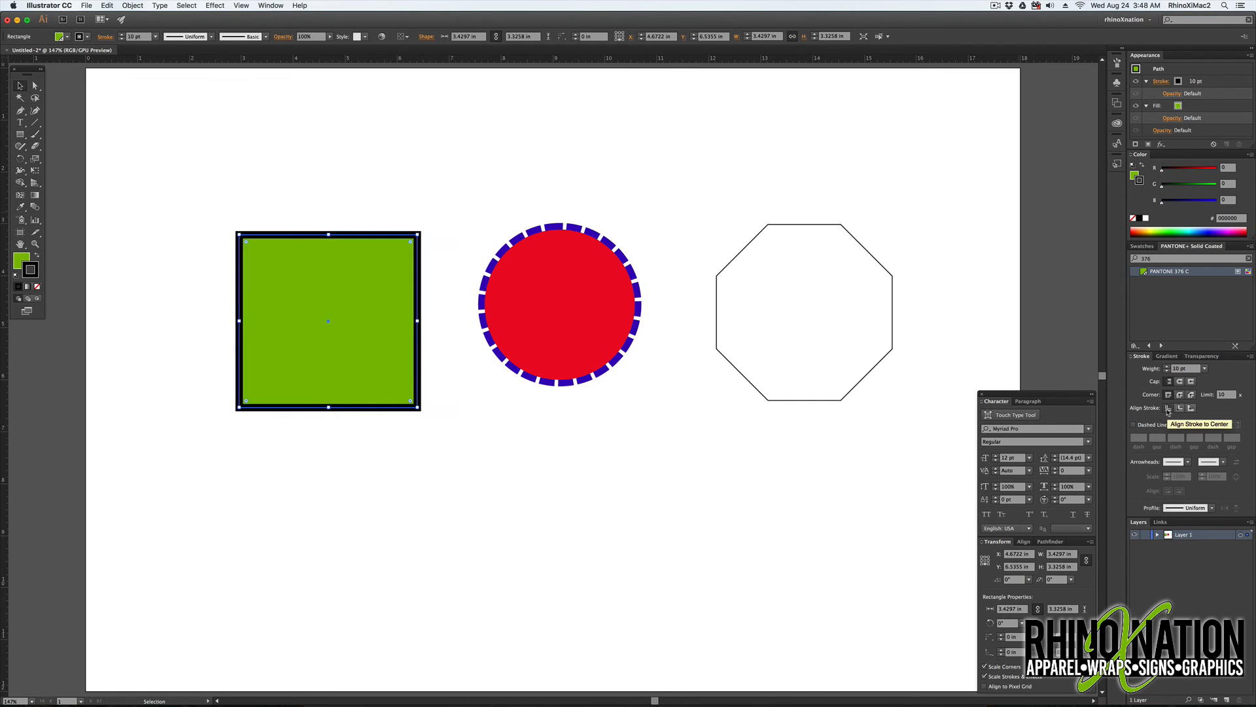
{"action": "left_click", "coordinate": [1135, 425]}
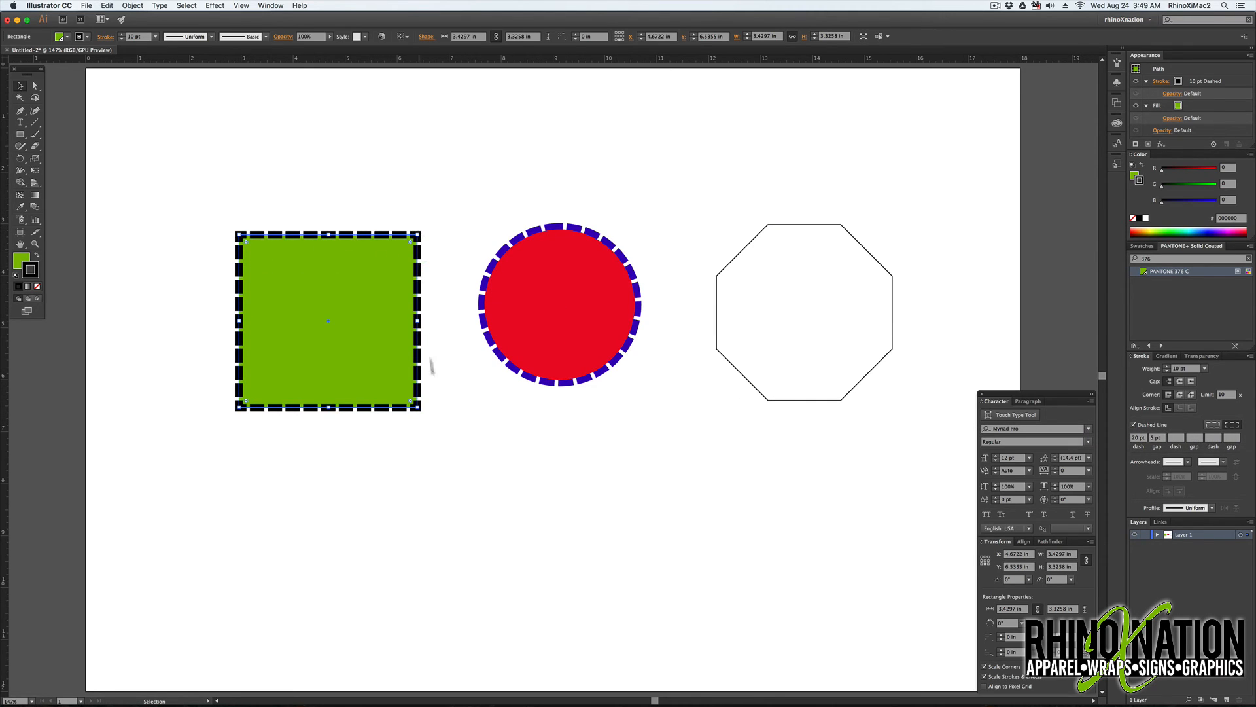
{"action": "left_click", "coordinate": [1211, 427]}
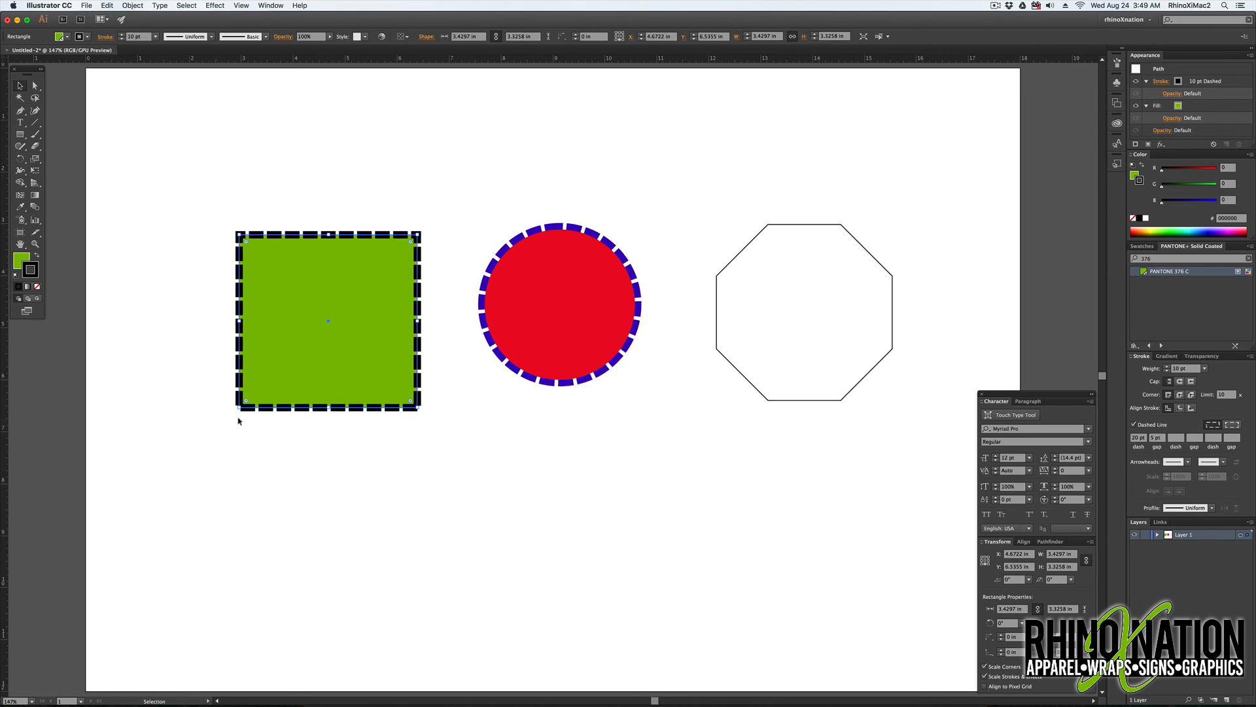
{"action": "left_click", "coordinate": [1240, 424]}
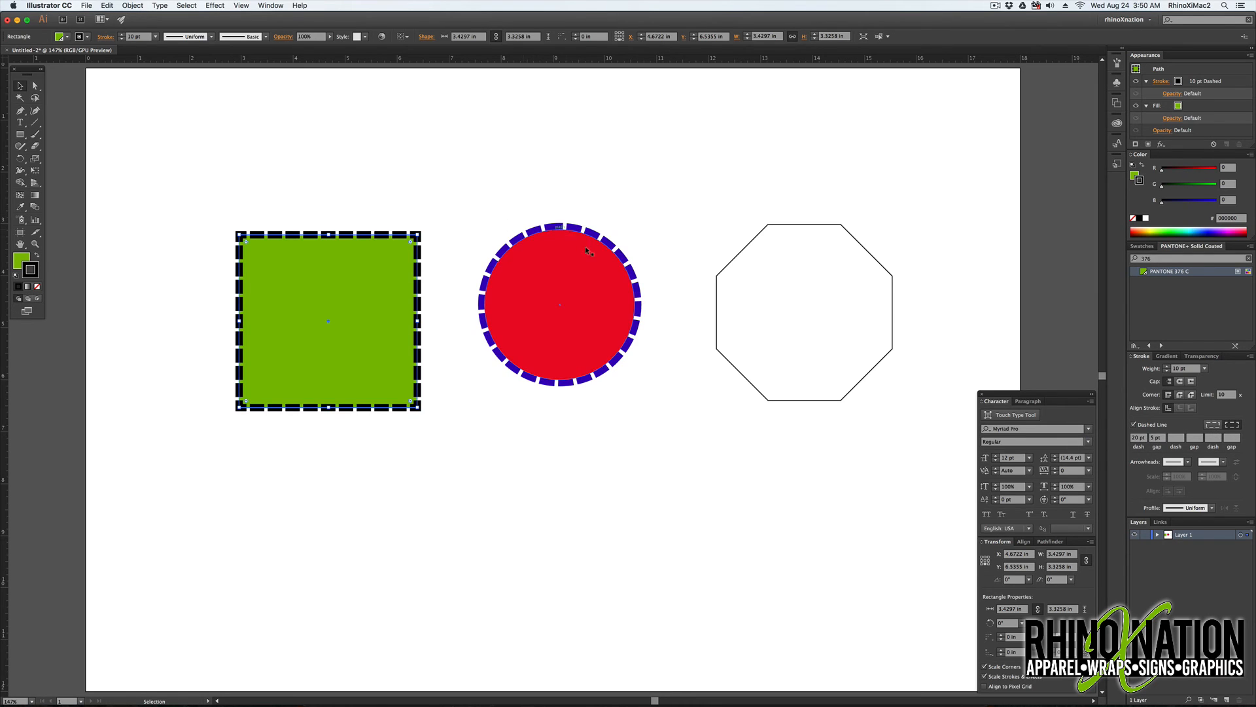
Enlarge the circle to about 4.78 in in diameter and move the octagon up and to the right, clear of it
{"action": "left_click", "coordinate": [602, 329]}
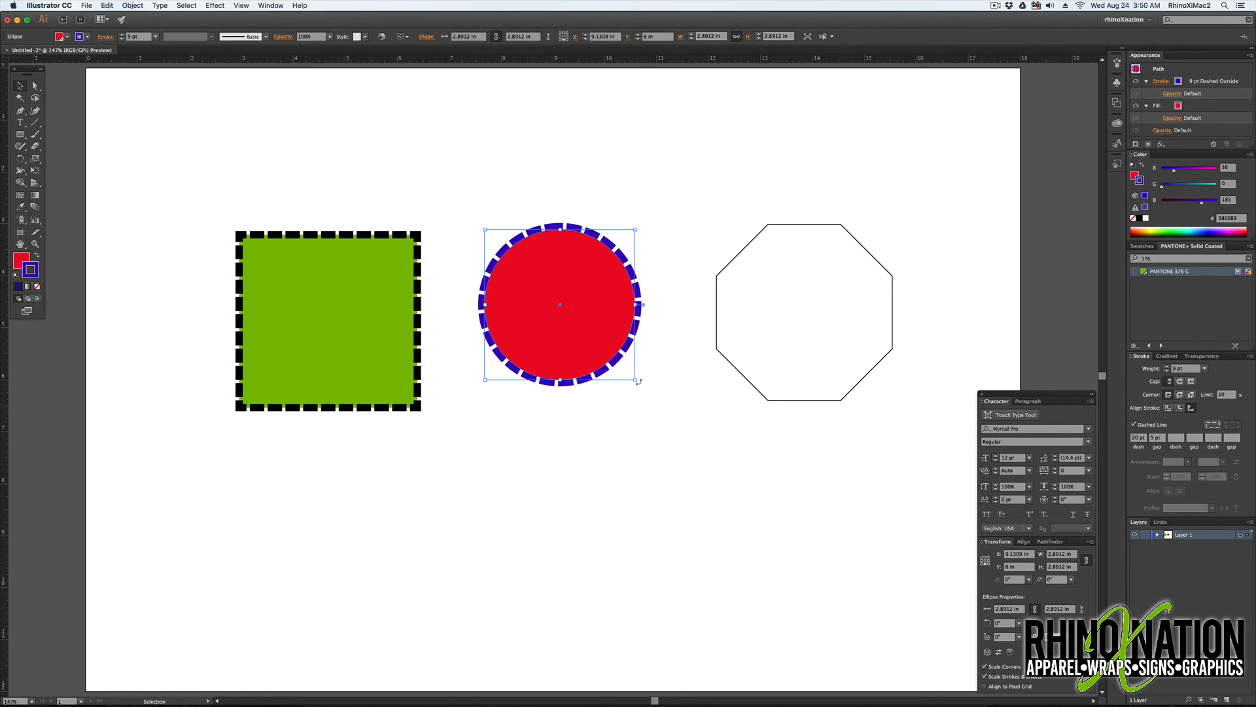
{"action": "left_click_drag", "start_coordinate": [634, 380], "coordinate": [765, 477]}
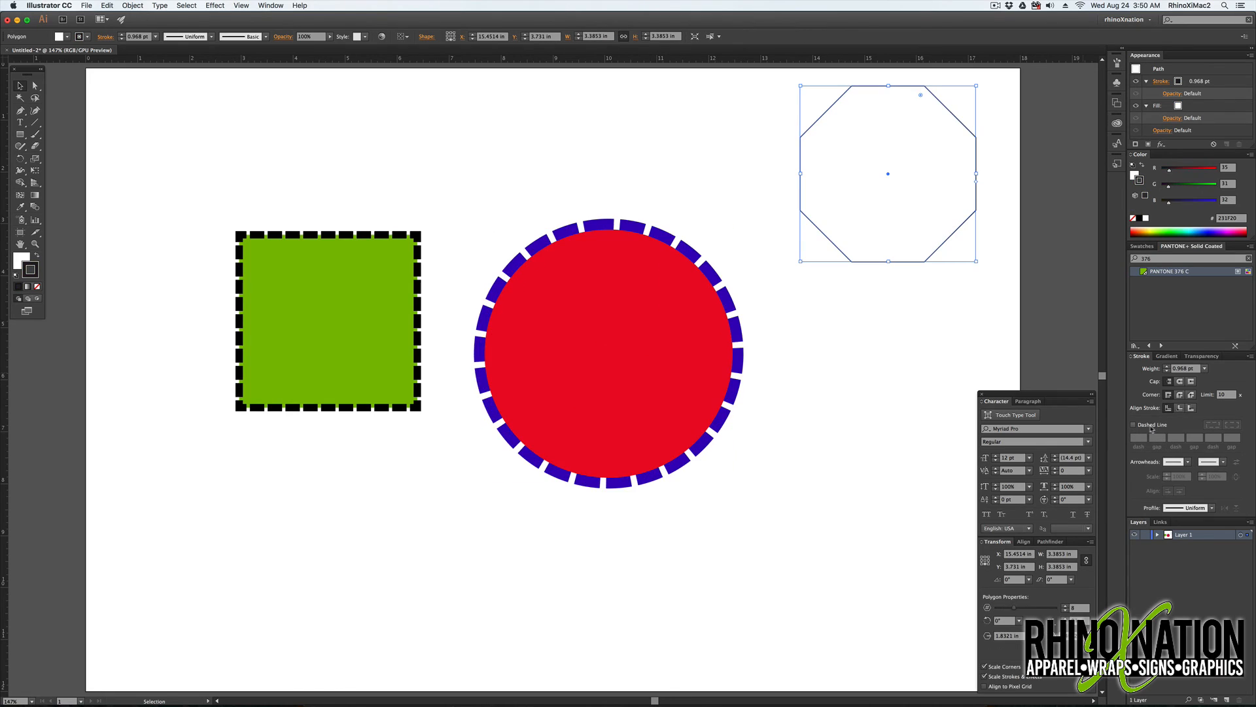
Turn off the circle's dashed line and set its stroke weight to 5 pt
{"action": "left_click", "coordinate": [697, 372]}
{"action": "left_click", "coordinate": [1133, 424]}
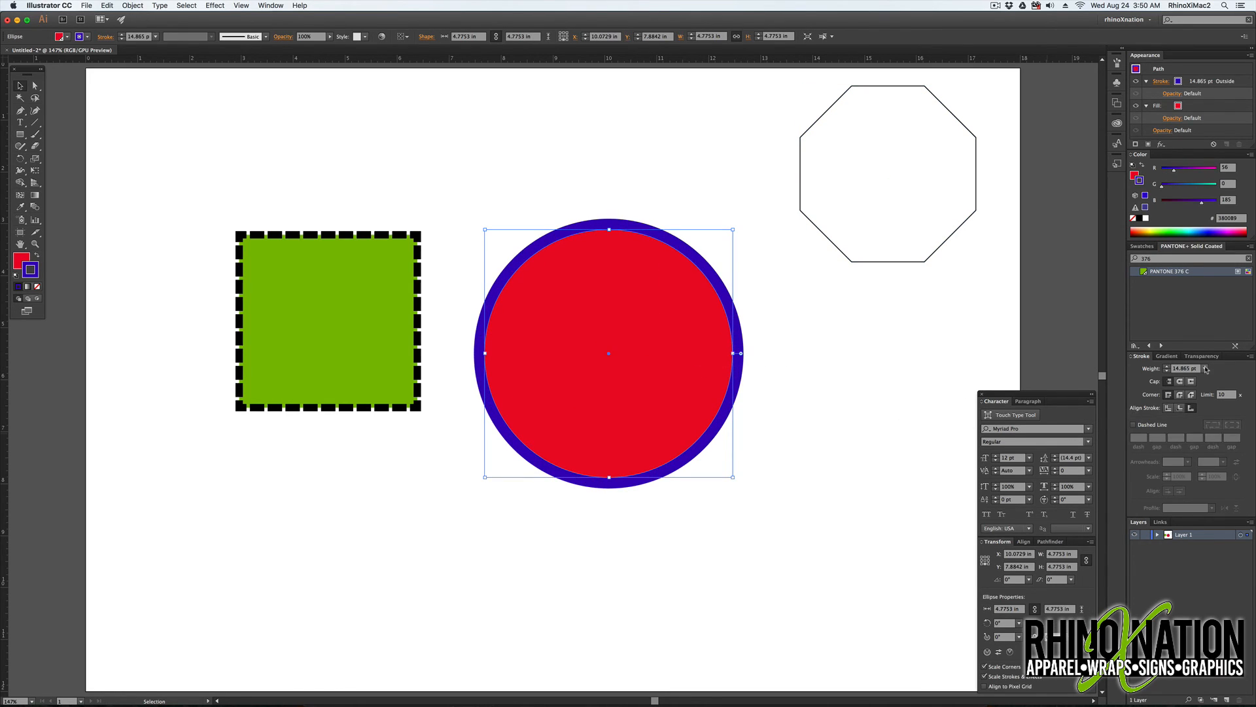
{"action": "left_click", "coordinate": [1204, 368]}
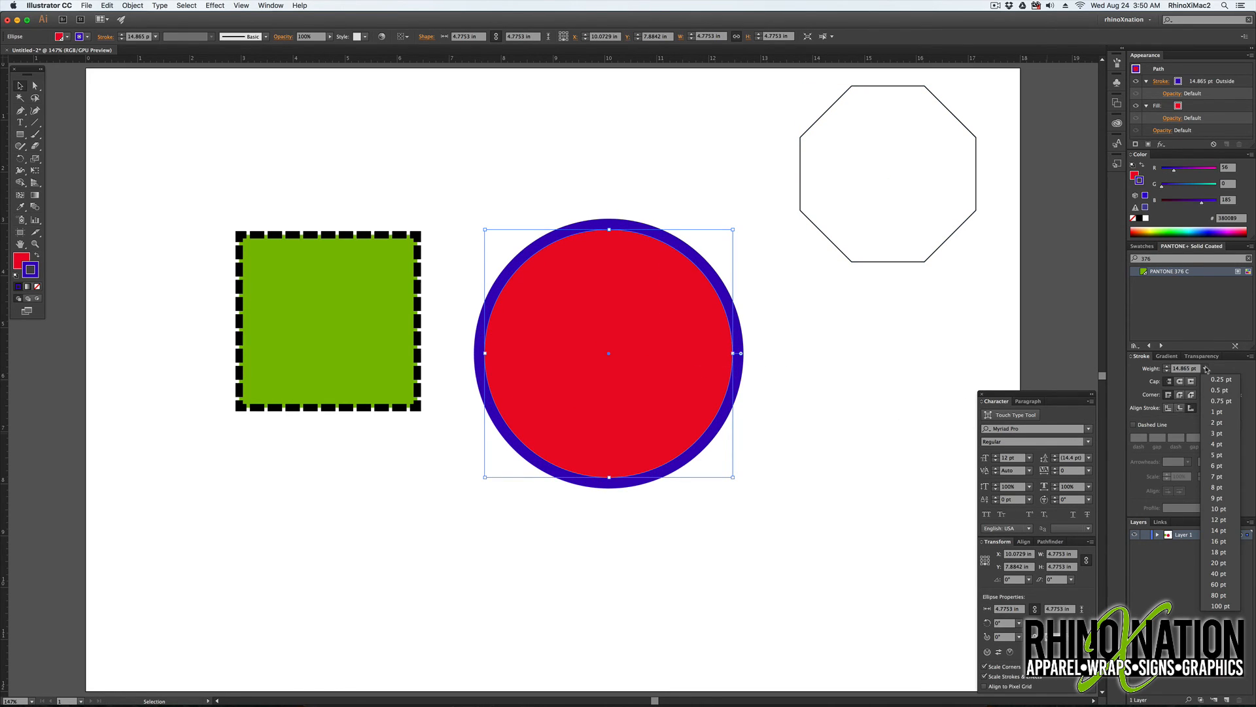
{"action": "left_click", "coordinate": [1221, 455]}
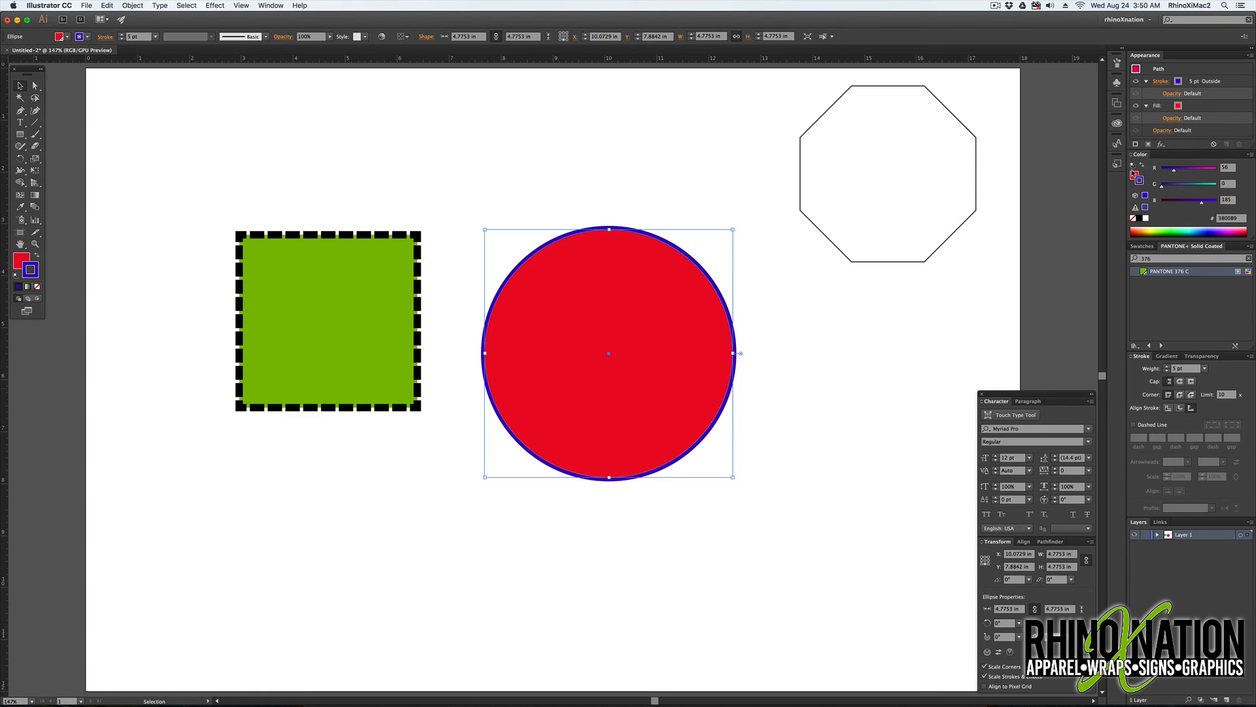
Remove the circle's fill and move the circle slightly down and to the right
{"action": "left_click", "coordinate": [1134, 173]}
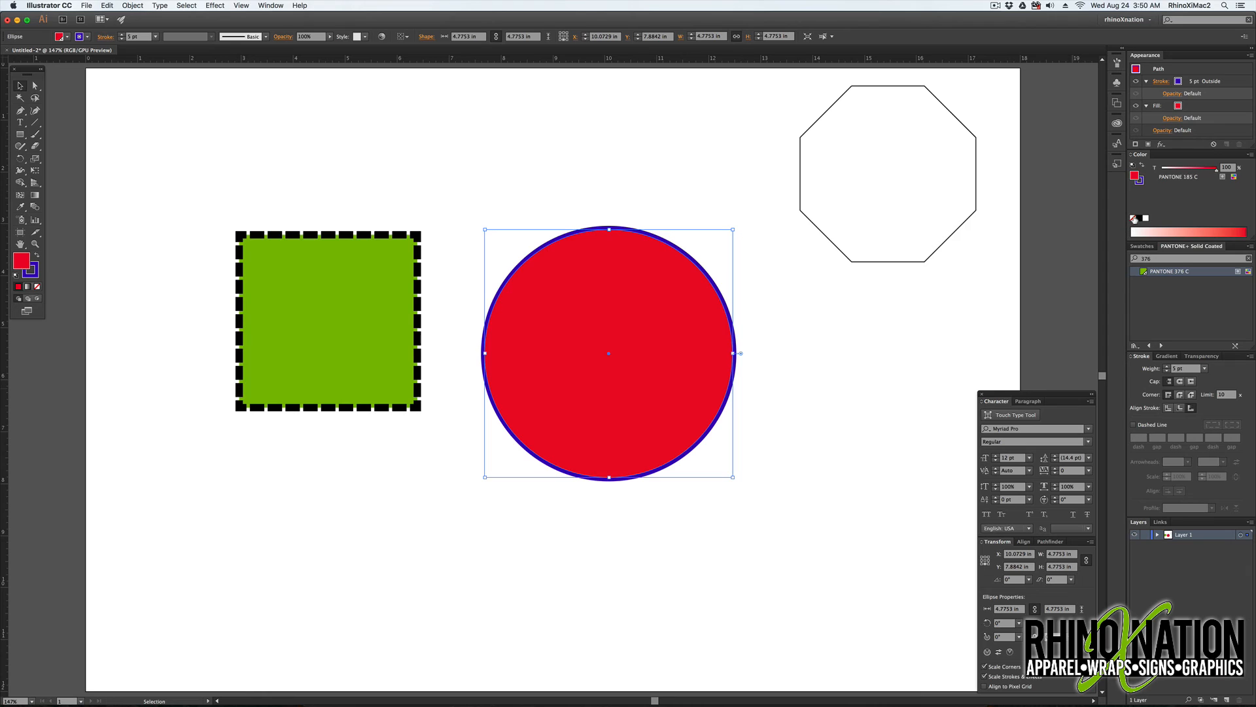
{"action": "left_click", "coordinate": [1133, 217]}
{"action": "left_click", "coordinate": [789, 287]}
{"action": "left_click_drag", "start_coordinate": [734, 338], "coordinate": [752, 371]}
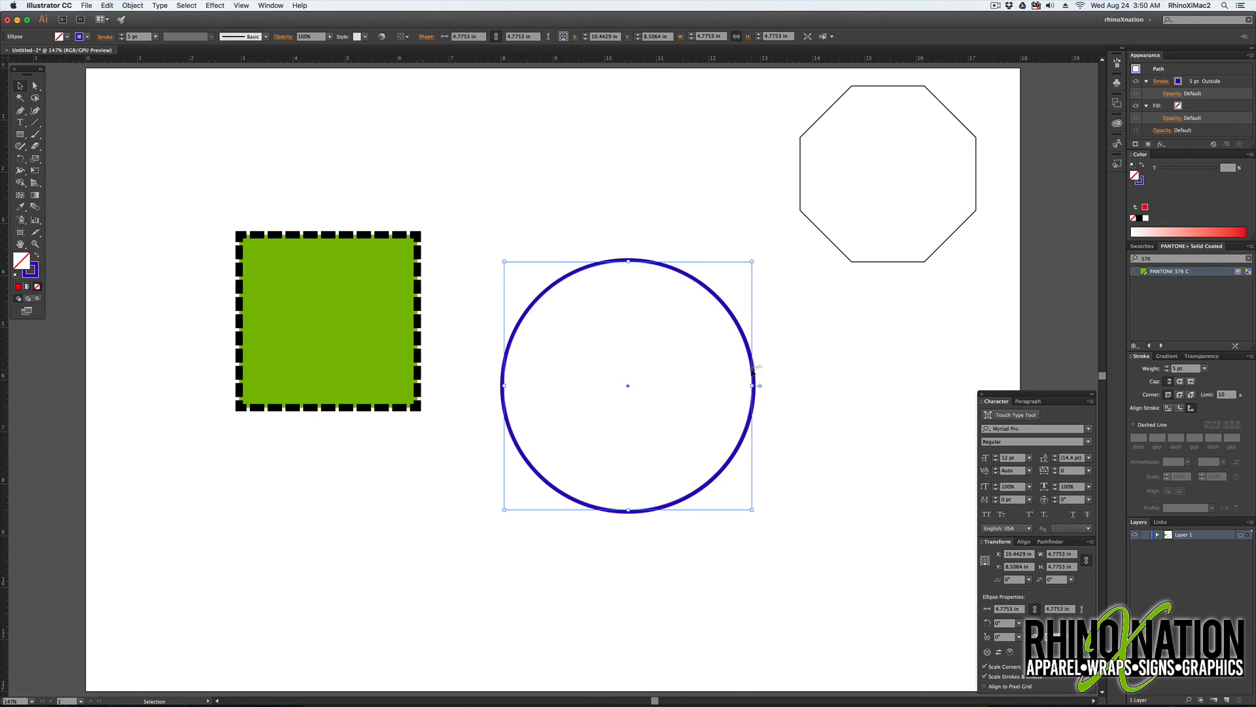
Color the circle's stroke CMYK Yellow and align it to the center of the path
{"action": "key", "text": "x"}
{"action": "left_click", "coordinate": [1142, 246]}
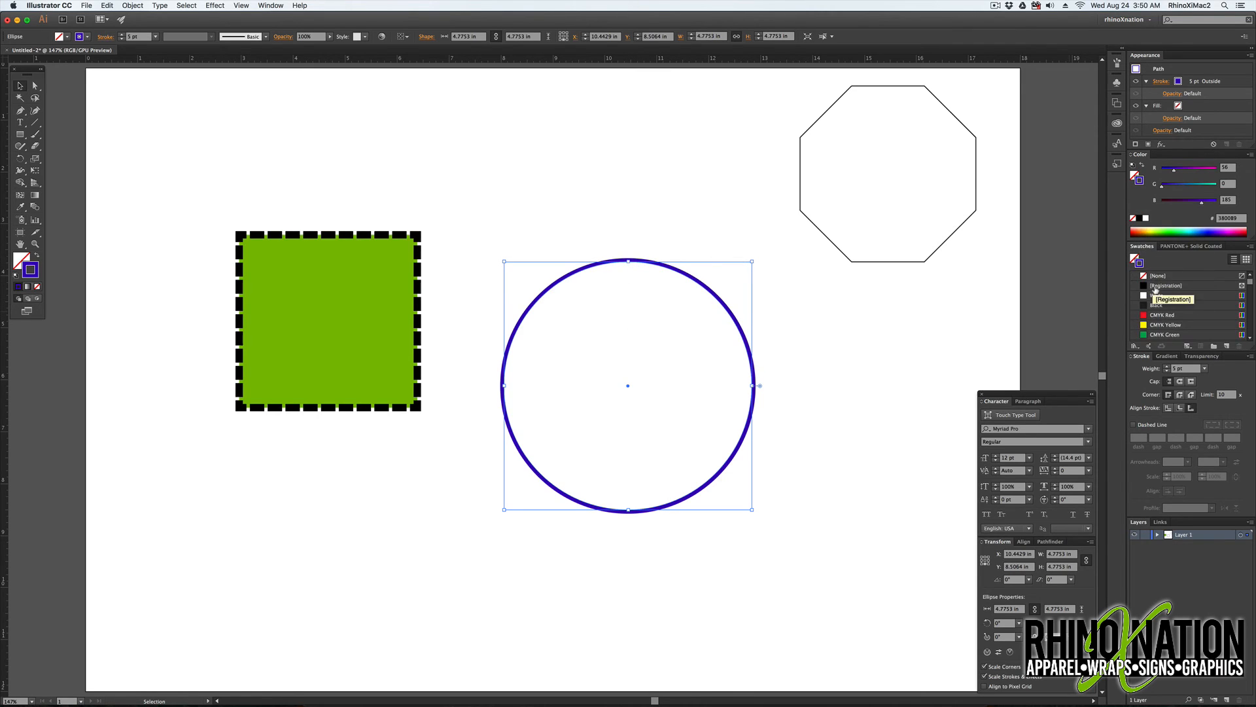
{"action": "left_click", "coordinate": [1157, 325]}
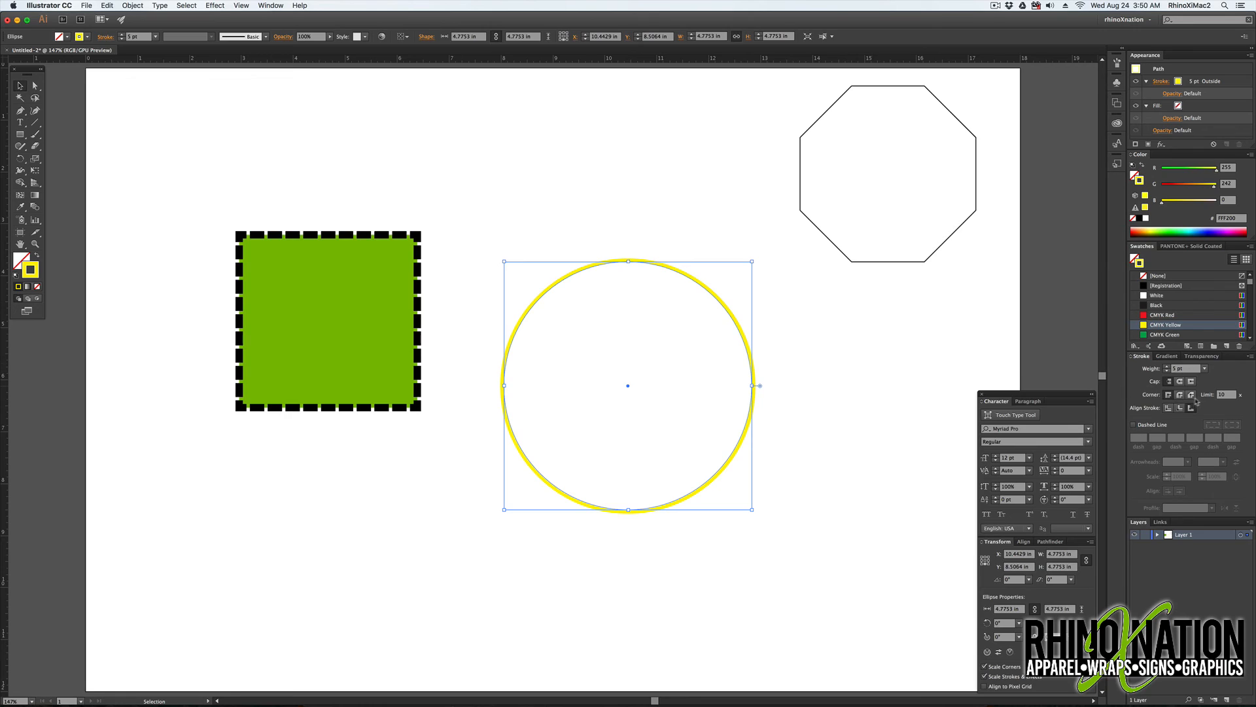
{"action": "left_click", "coordinate": [1168, 407]}
Add a second stroke to the circle and color the lower of the two strokes CMYK Cyan
{"action": "left_click", "coordinate": [1215, 94]}
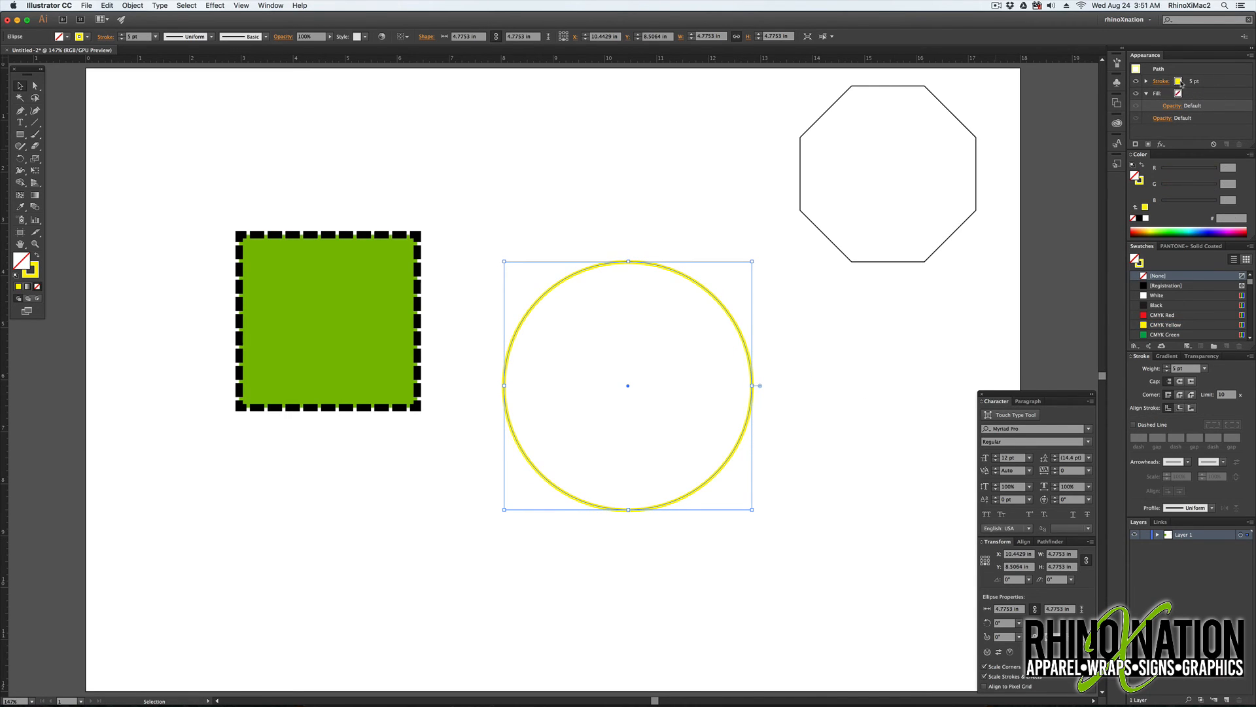
{"action": "left_click", "coordinate": [1220, 82]}
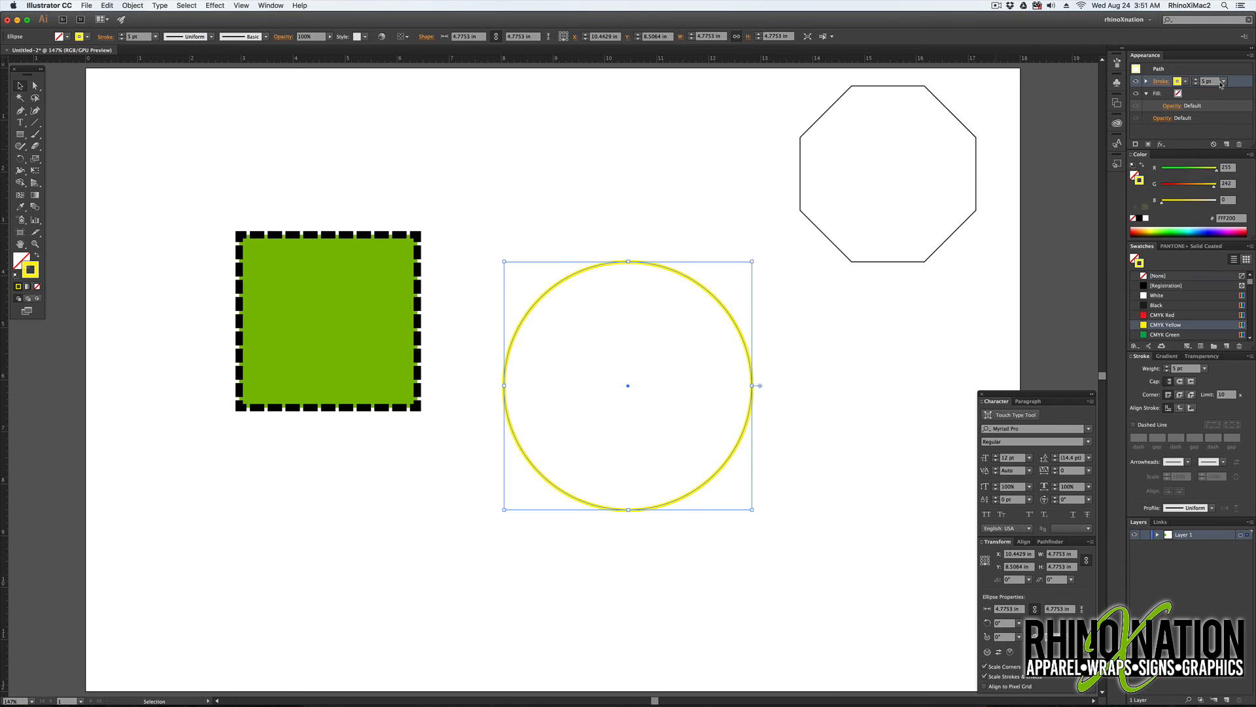
{"action": "left_click", "coordinate": [1250, 57]}
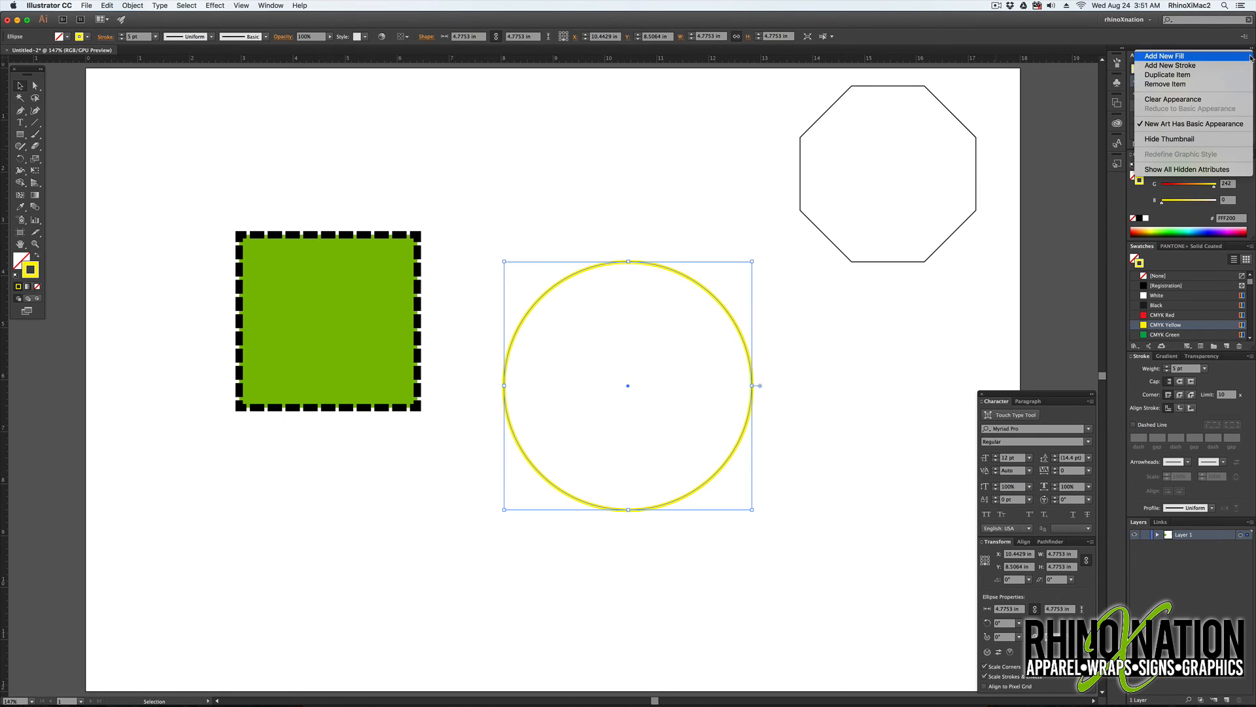
{"action": "left_click", "coordinate": [1161, 67]}
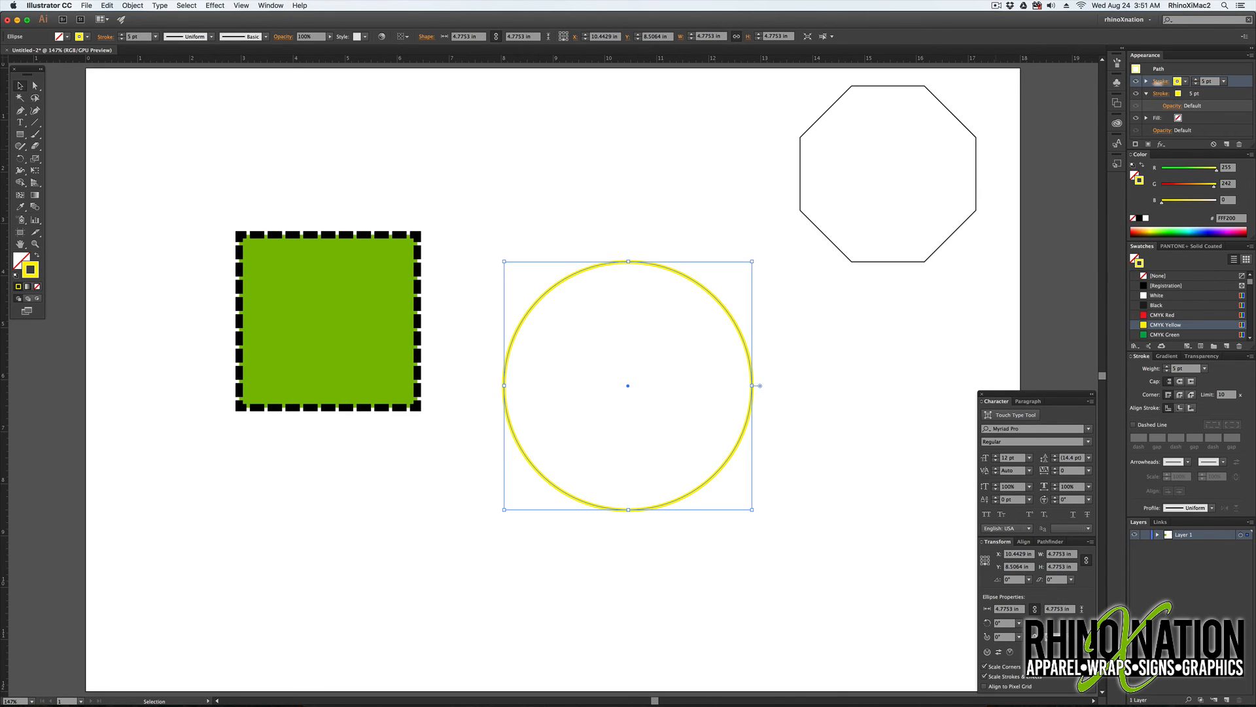
{"action": "left_click", "coordinate": [1185, 94]}
{"action": "left_click", "coordinate": [1186, 93]}
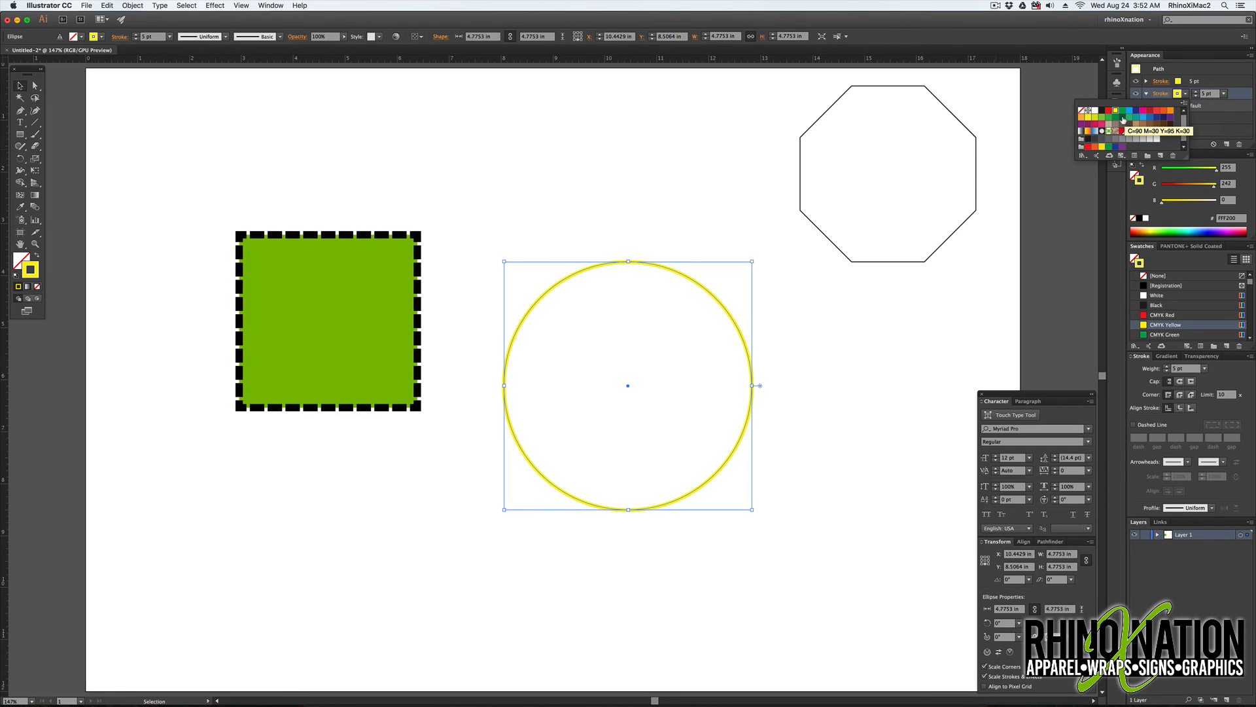
{"action": "left_click", "coordinate": [1128, 113]}
Try a 10 pt weight on the circle's cyan stroke, then set it to 14 pt
{"action": "left_click", "coordinate": [1223, 93]}
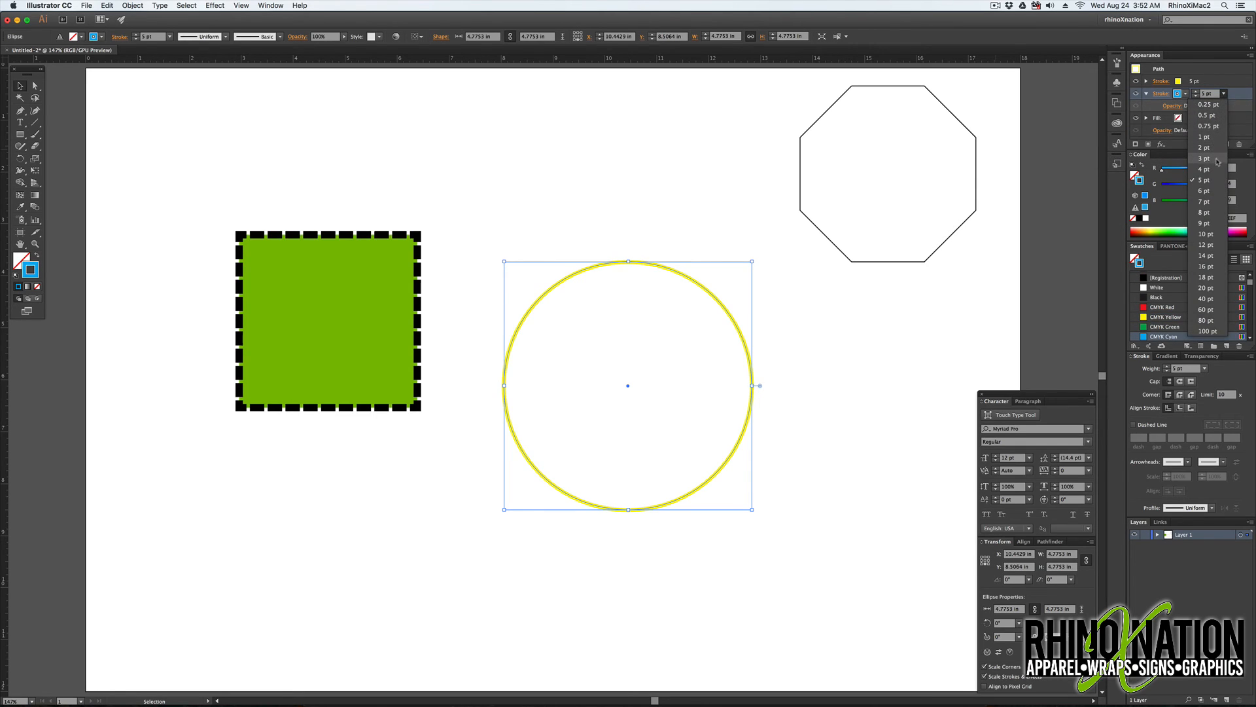
{"action": "left_click", "coordinate": [1216, 233]}
{"action": "left_click", "coordinate": [1223, 94]}
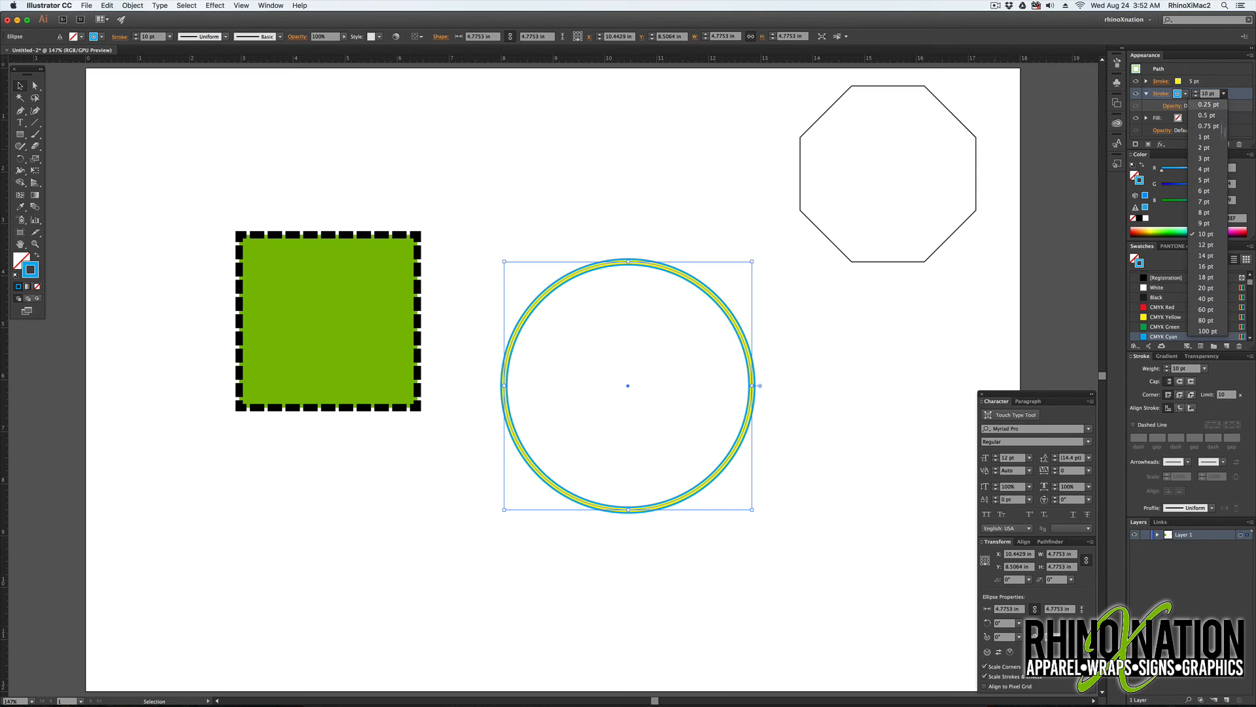
{"action": "left_click", "coordinate": [1211, 255]}
{"action": "left_click", "coordinate": [1161, 93]}
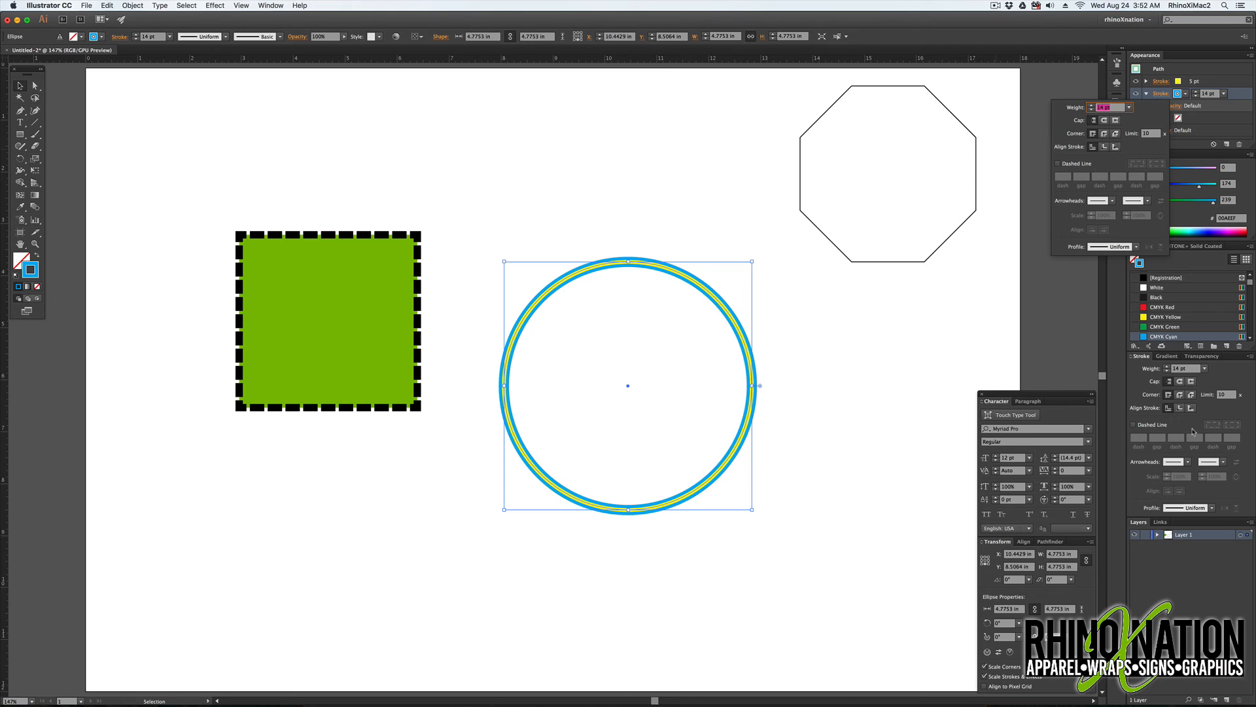
{"action": "left_click", "coordinate": [1237, 118]}
Add a third stroke to the circle beneath the others, 40 pt in weight and colored CMYK Magenta
{"action": "left_click", "coordinate": [1249, 55]}
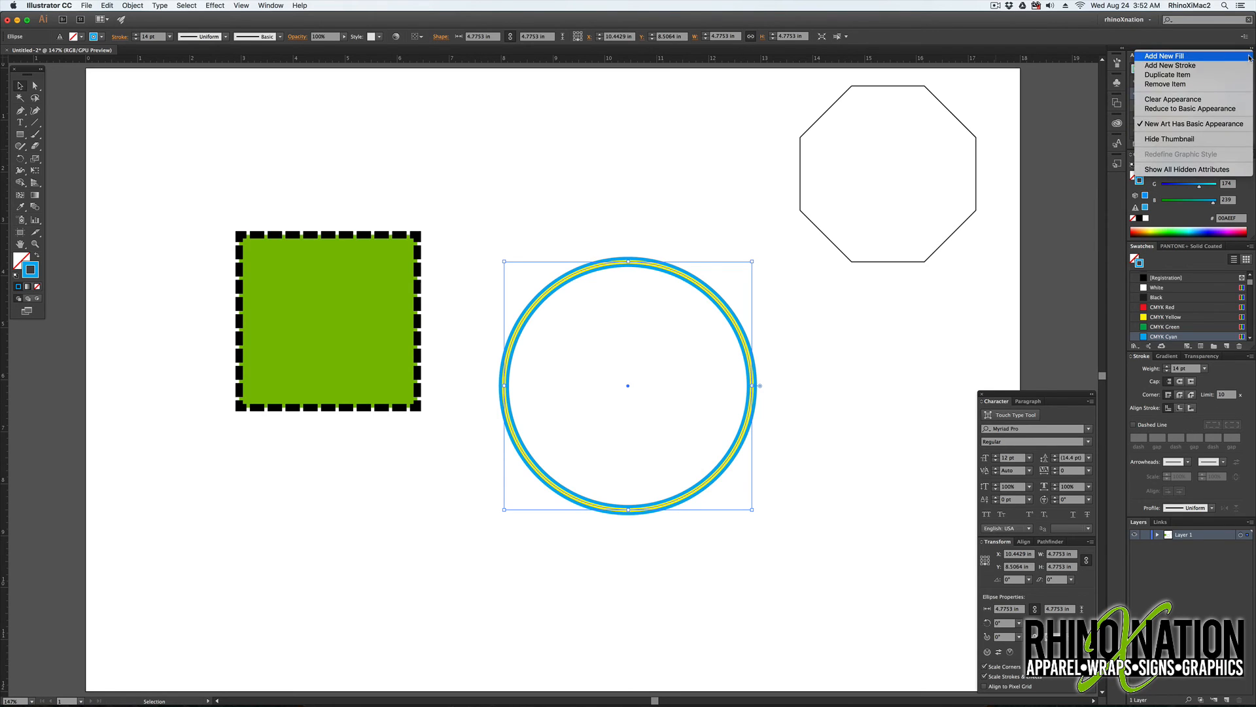
{"action": "left_click", "coordinate": [1207, 67]}
{"action": "left_click", "coordinate": [1223, 94]}
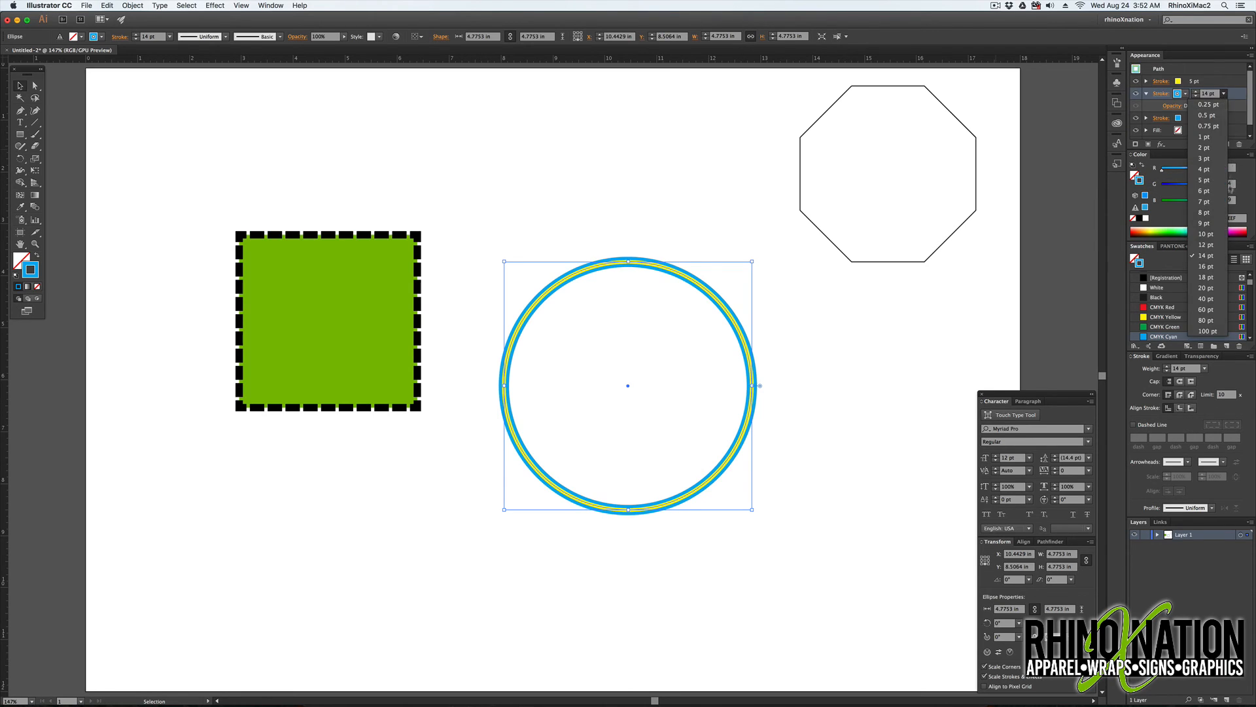
{"action": "left_click", "coordinate": [1213, 298]}
{"action": "left_click", "coordinate": [1184, 119]}
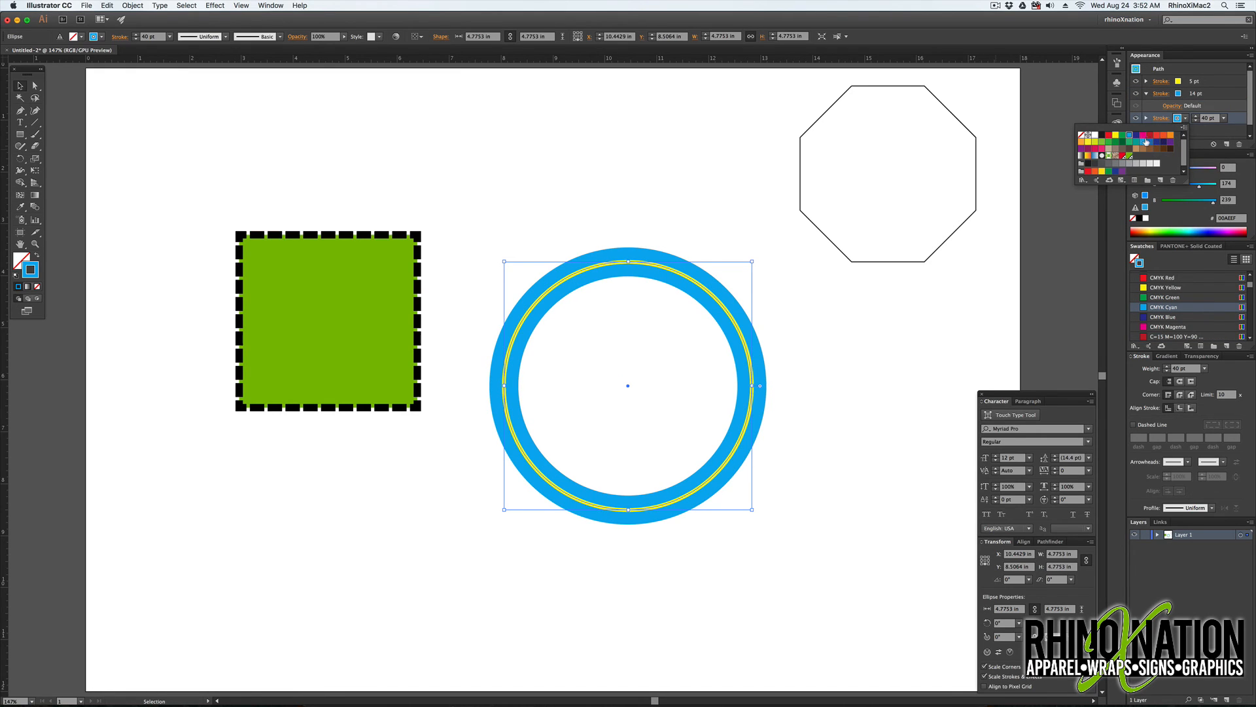
{"action": "left_click", "coordinate": [1142, 135]}
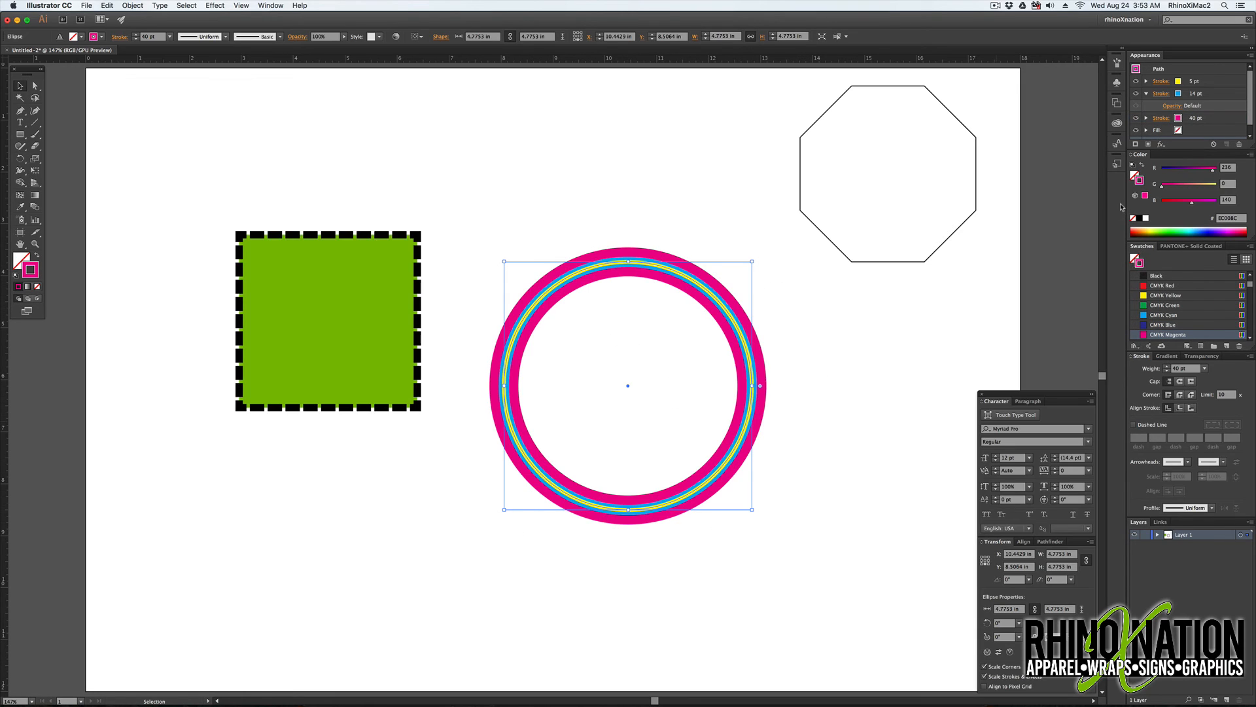
Remove all of the circle's strokes and fill it with the linear White, Black gradient
{"action": "left_click", "coordinate": [1134, 217]}
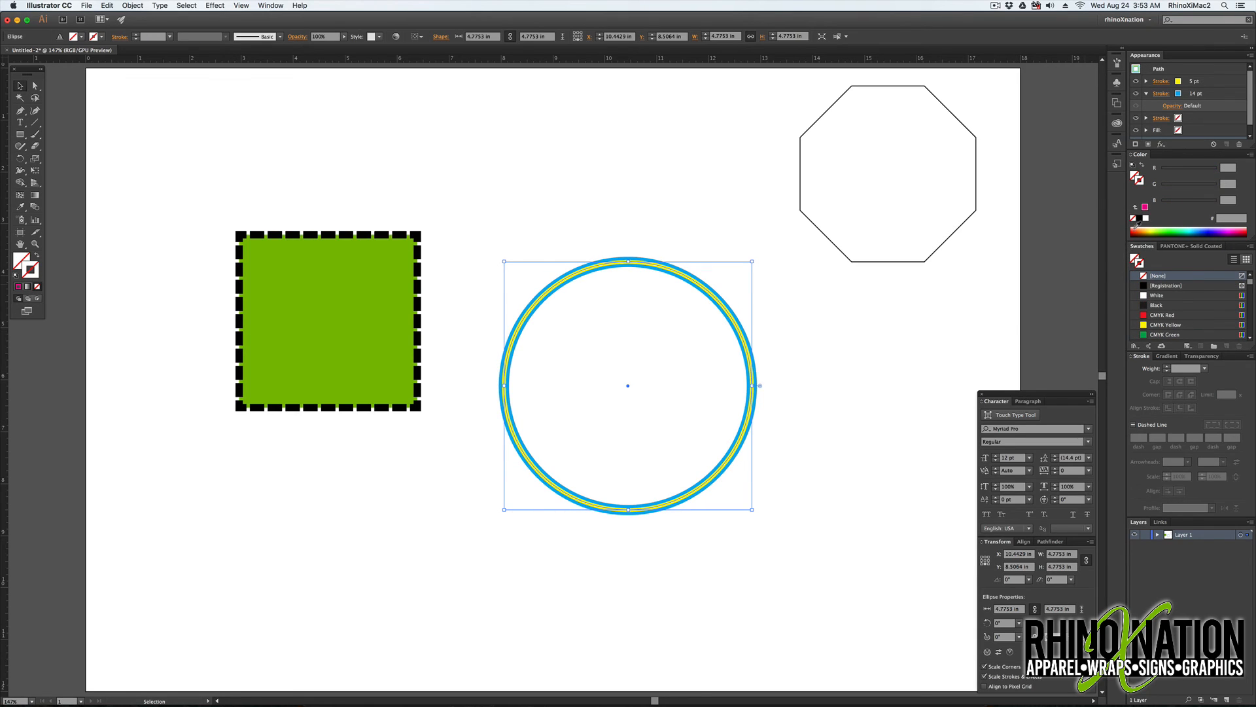
{"action": "left_click", "coordinate": [1133, 220]}
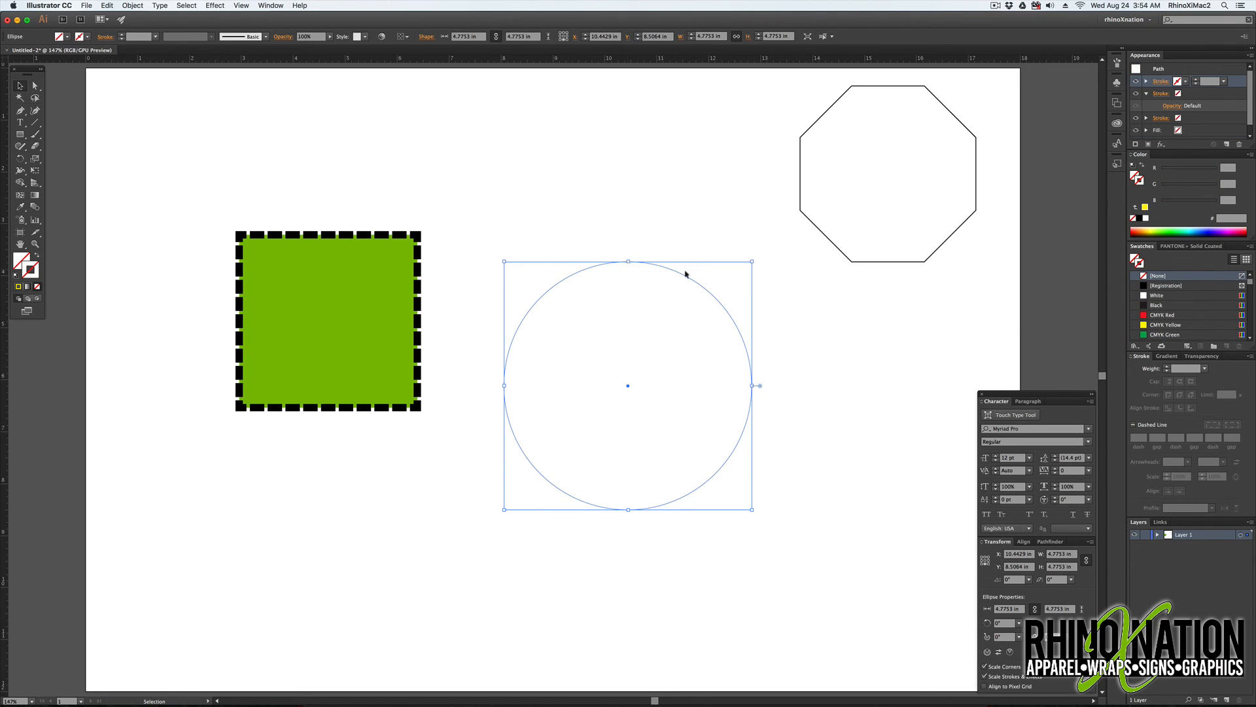
{"action": "left_click", "coordinate": [1166, 355]}
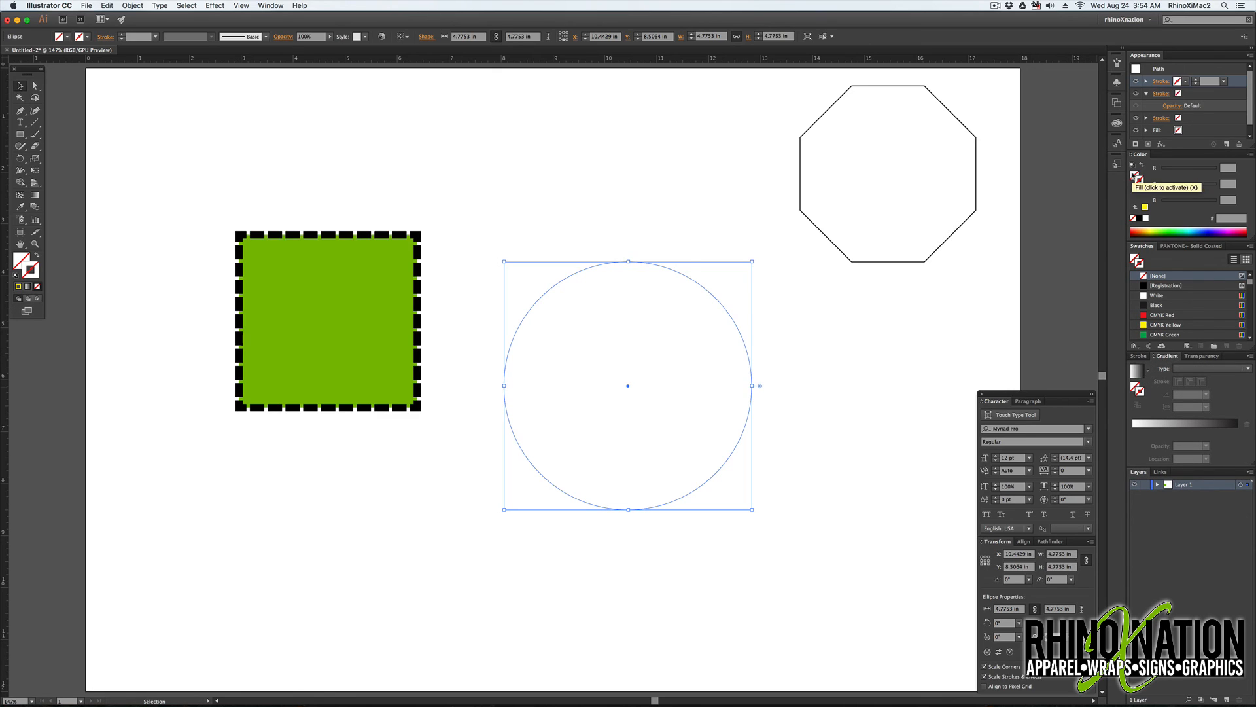
{"action": "left_click", "coordinate": [1133, 177]}
{"action": "left_click", "coordinate": [1137, 372]}
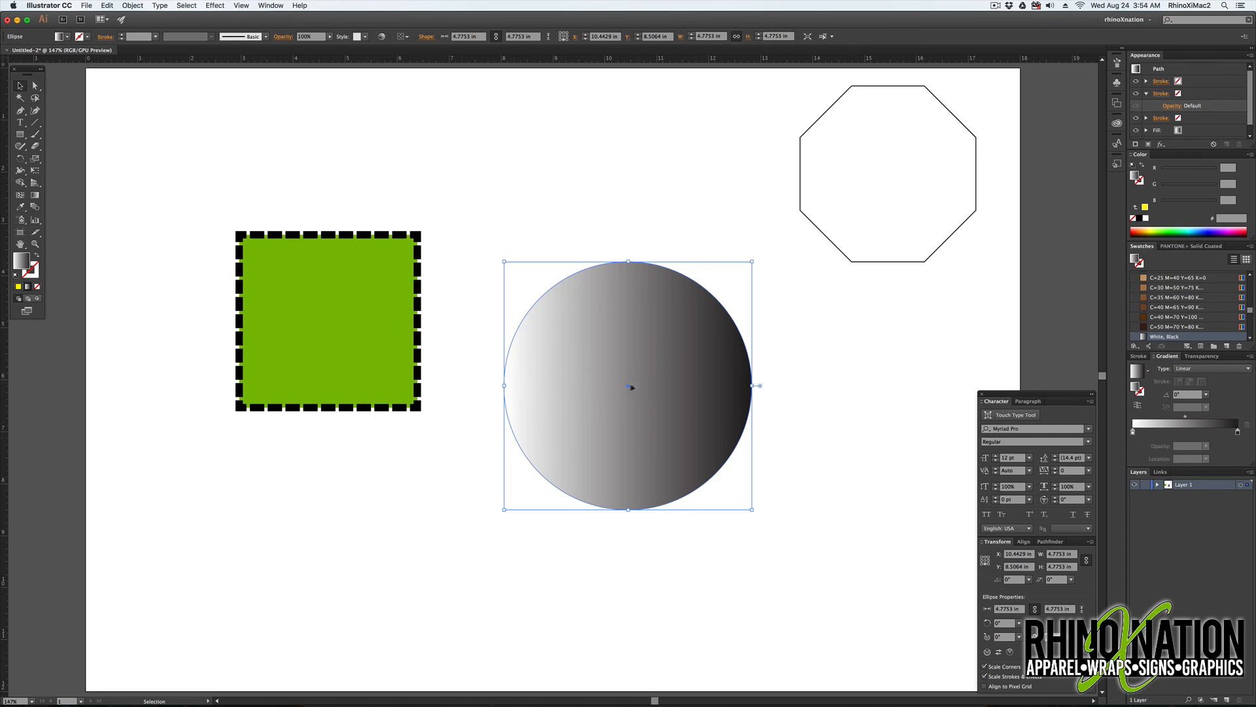
Change the circle's gradient fill to radial and reverse it so black is at the center
{"action": "left_click", "coordinate": [1210, 368]}
{"action": "left_click", "coordinate": [1197, 380]}
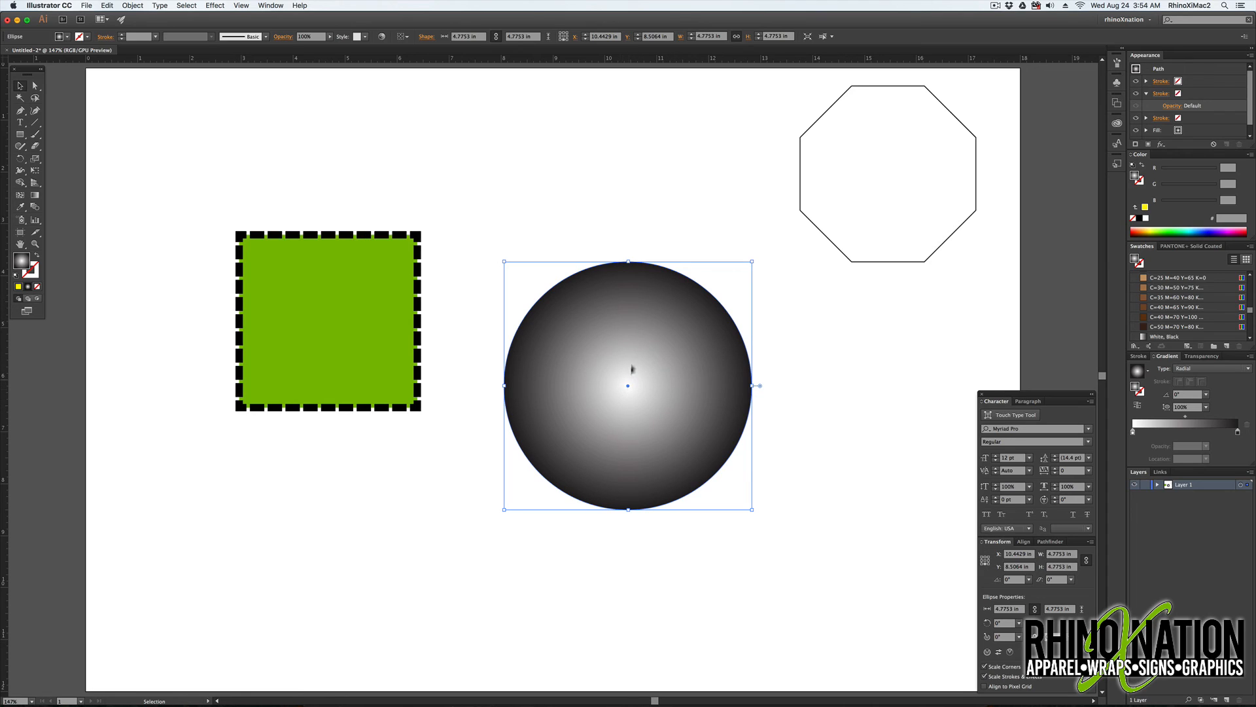
{"action": "left_click", "coordinate": [1138, 407]}
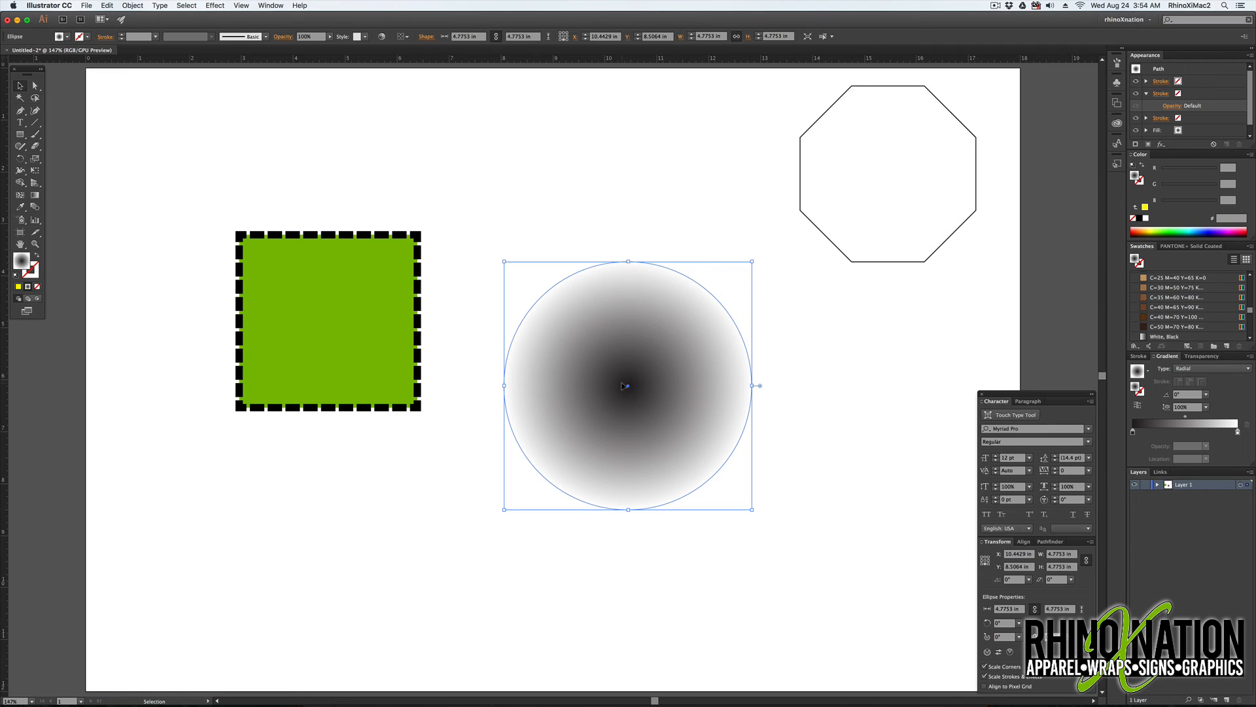
Clear the artboard and draw a row of five circles of different sizes filled with PANTONE 376 C
{"action": "left_click", "coordinate": [819, 392]}
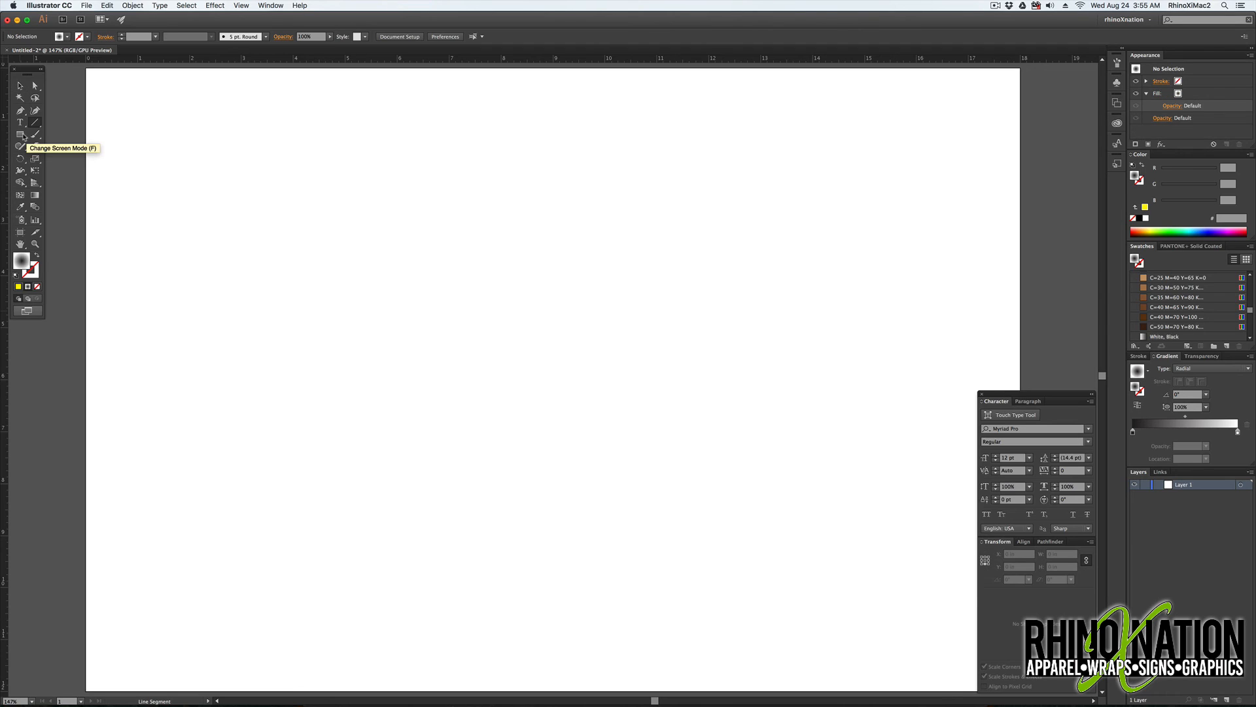
{"action": "left_click_drag", "start_coordinate": [22, 138], "coordinate": [53, 155]}
{"action": "left_click_drag", "start_coordinate": [273, 264], "coordinate": [343, 315]}
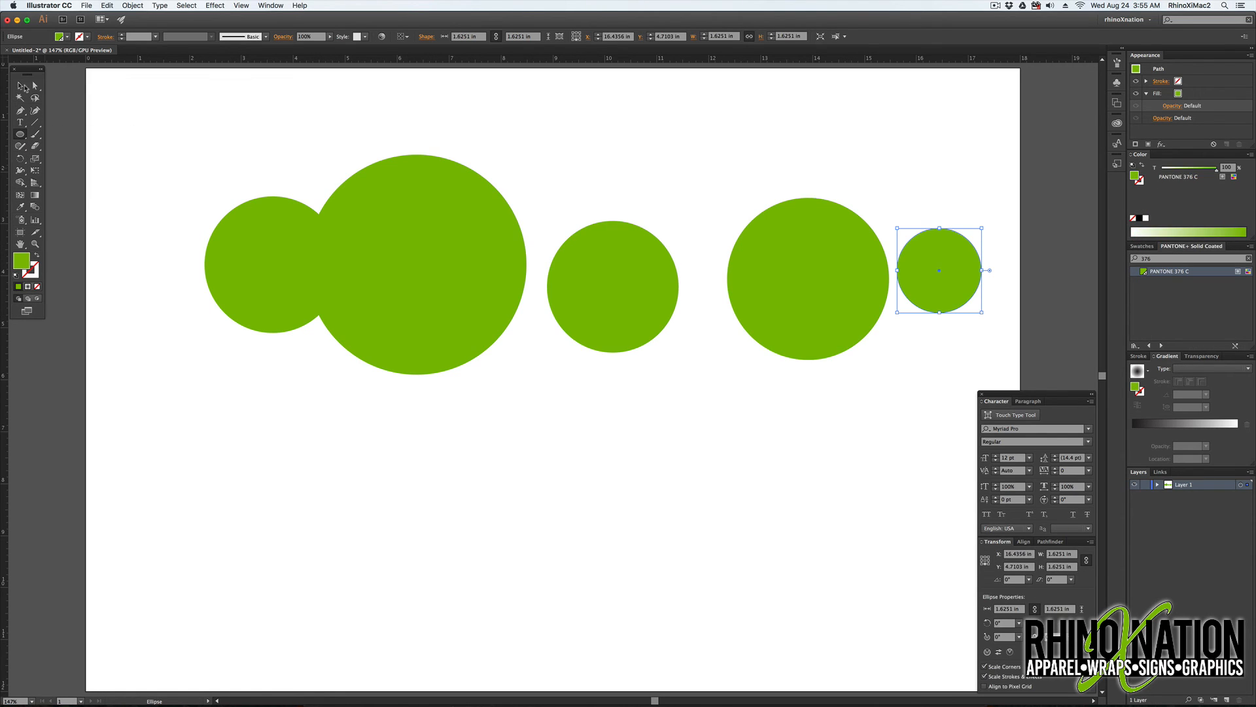
Move the leftmost circle clear of its neighbor and select all five circles for alignment
{"action": "left_click_drag", "start_coordinate": [144, 124], "coordinate": [1018, 367]}
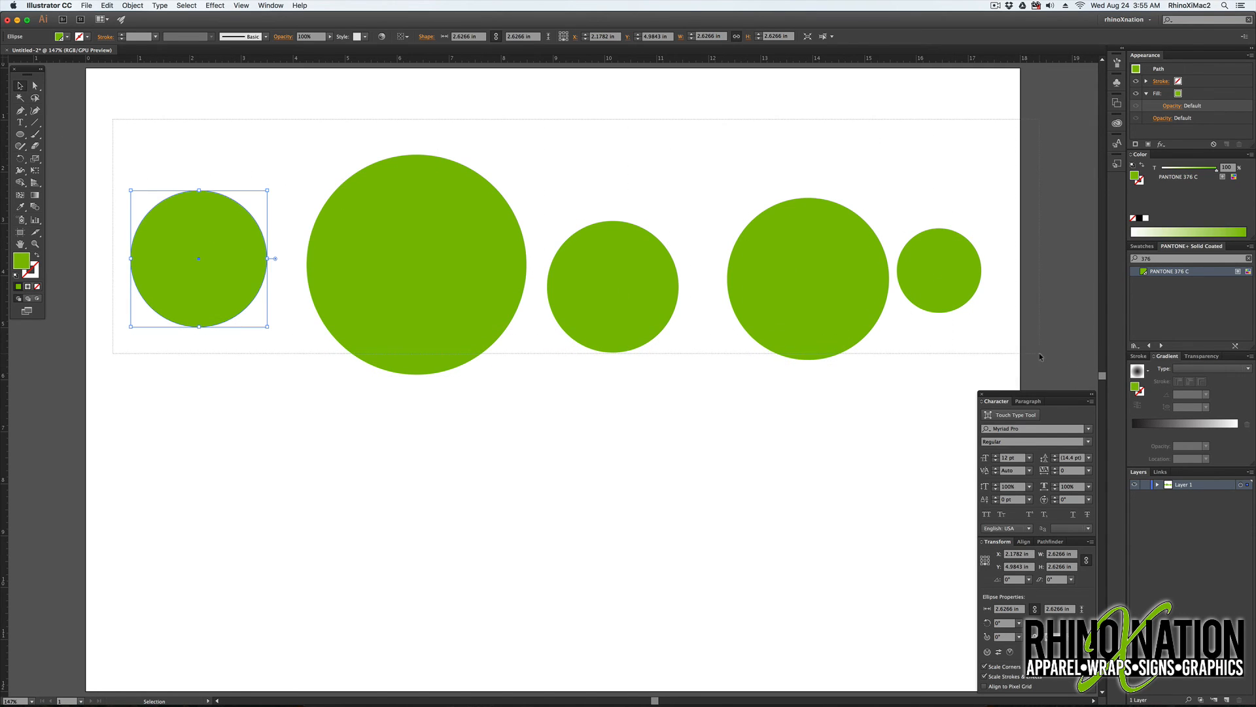
{"action": "left_click_drag", "start_coordinate": [1040, 356], "coordinate": [1018, 383]}
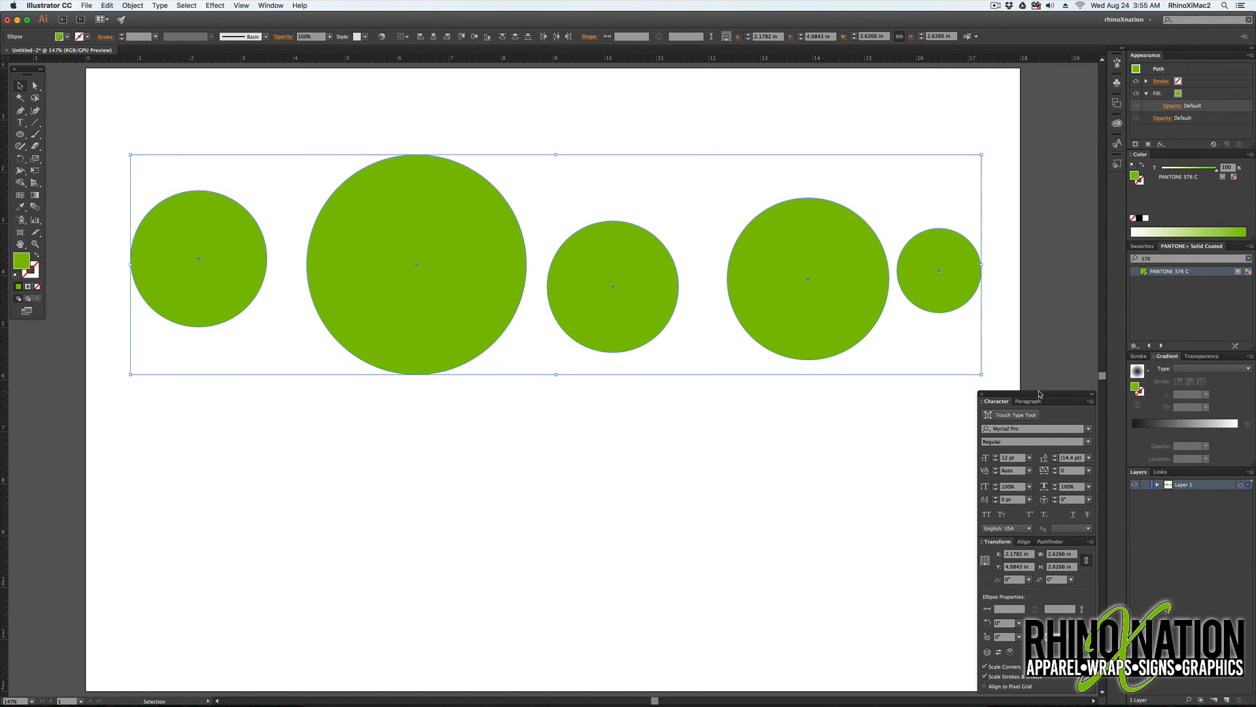
{"action": "left_click", "coordinate": [1024, 541]}
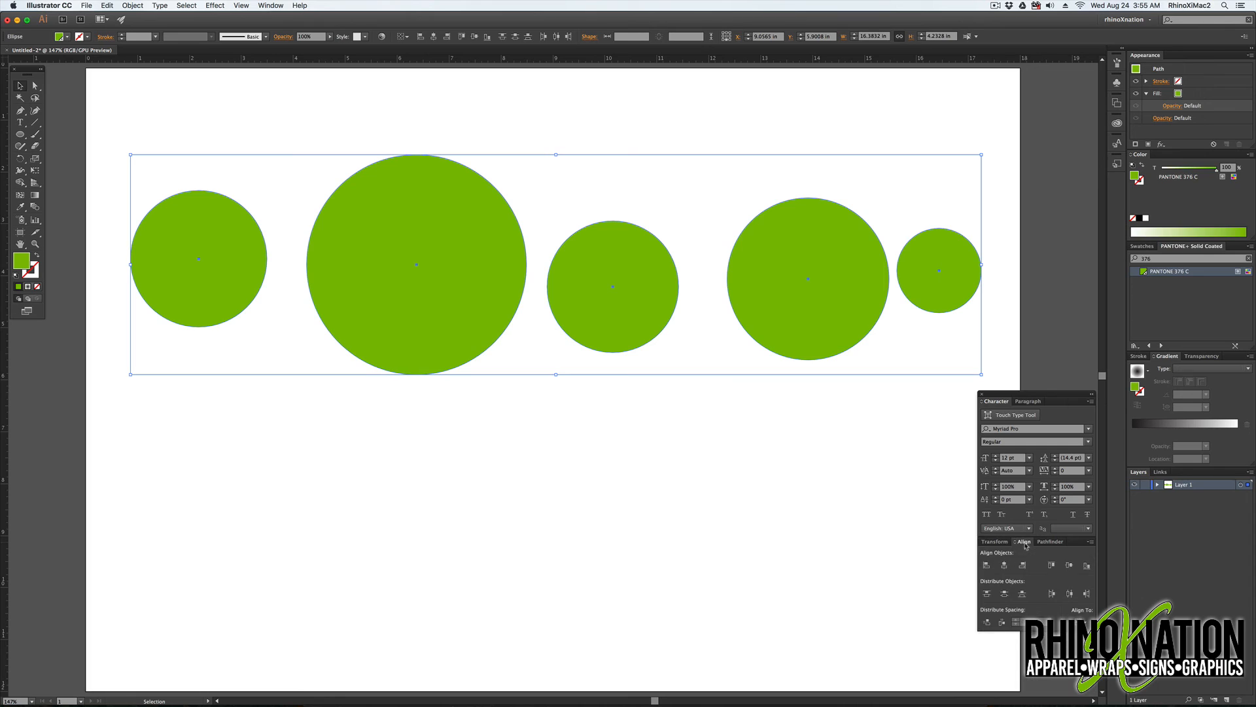
Try Horizontal Align Left, Center and Right on the five circles, undoing each alignment
{"action": "left_click", "coordinate": [986, 566]}
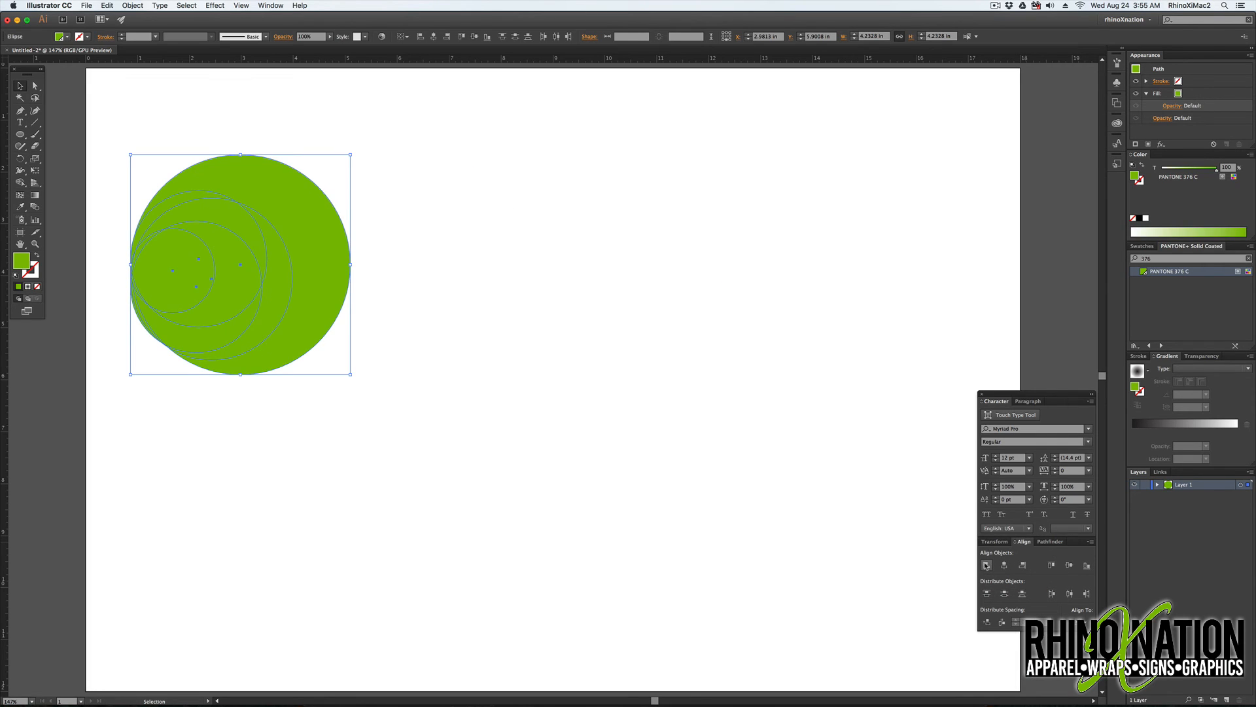
{"action": "key", "text": "super+z"}
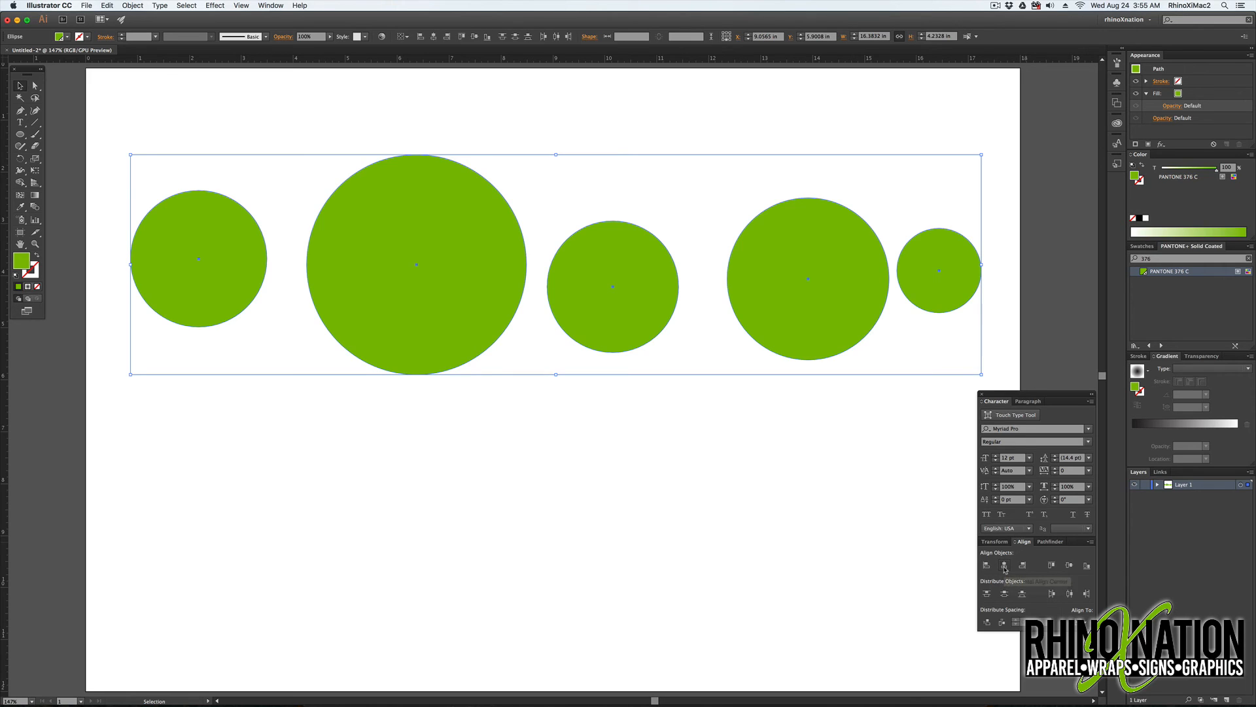
{"action": "left_click", "coordinate": [1005, 566]}
{"action": "key", "text": "super+z"}
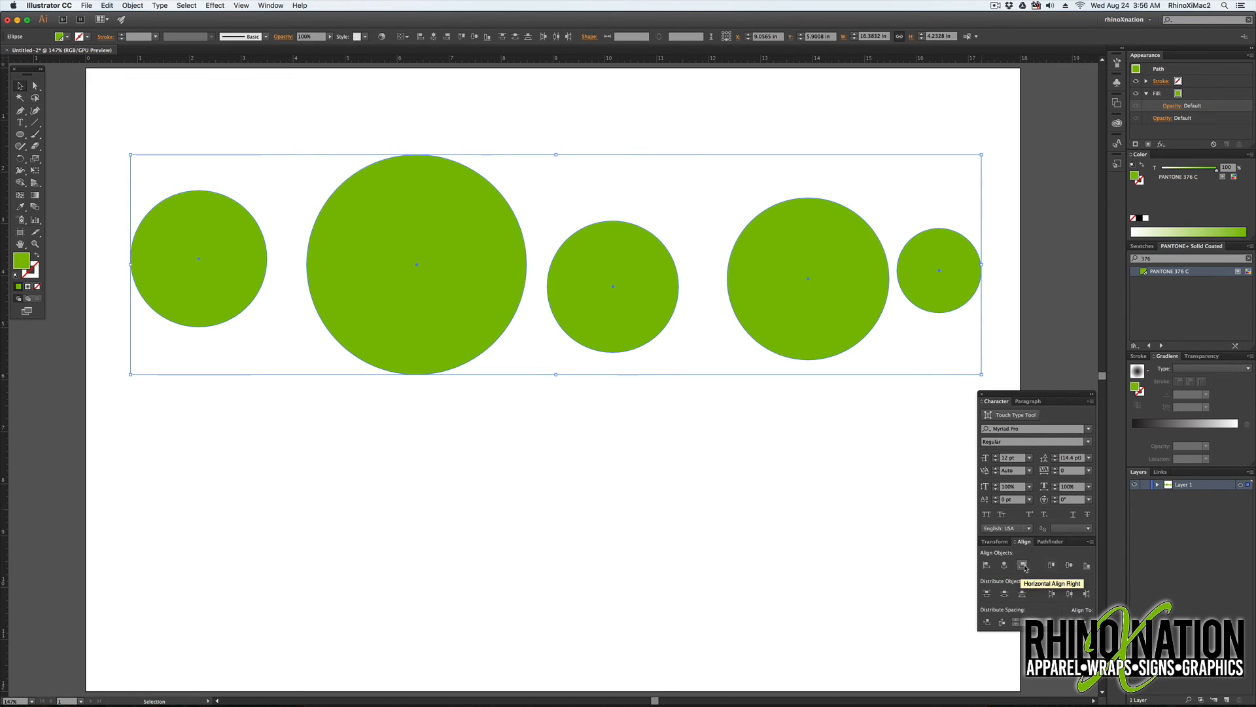
{"action": "left_click", "coordinate": [1024, 565]}
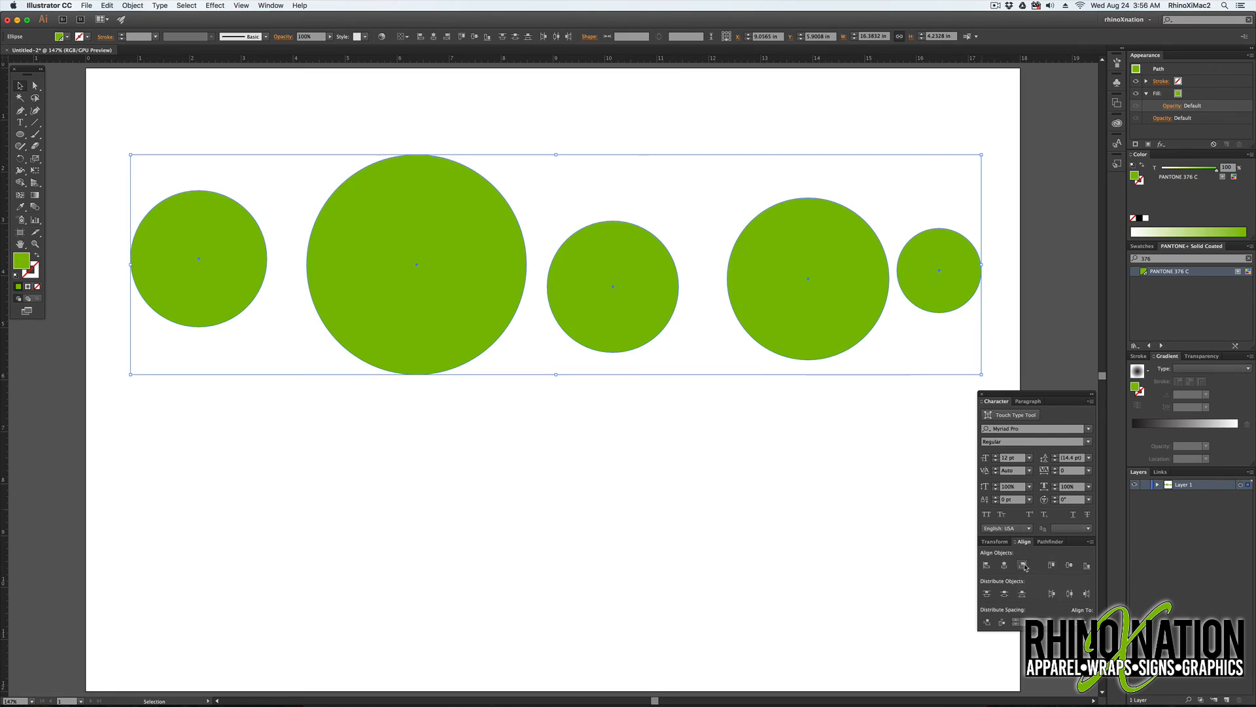
{"action": "key", "text": "super+z"}
Try Vertical Align Top, Center and Bottom on the row of circles, undoing each alignment
{"action": "left_click", "coordinate": [1052, 566]}
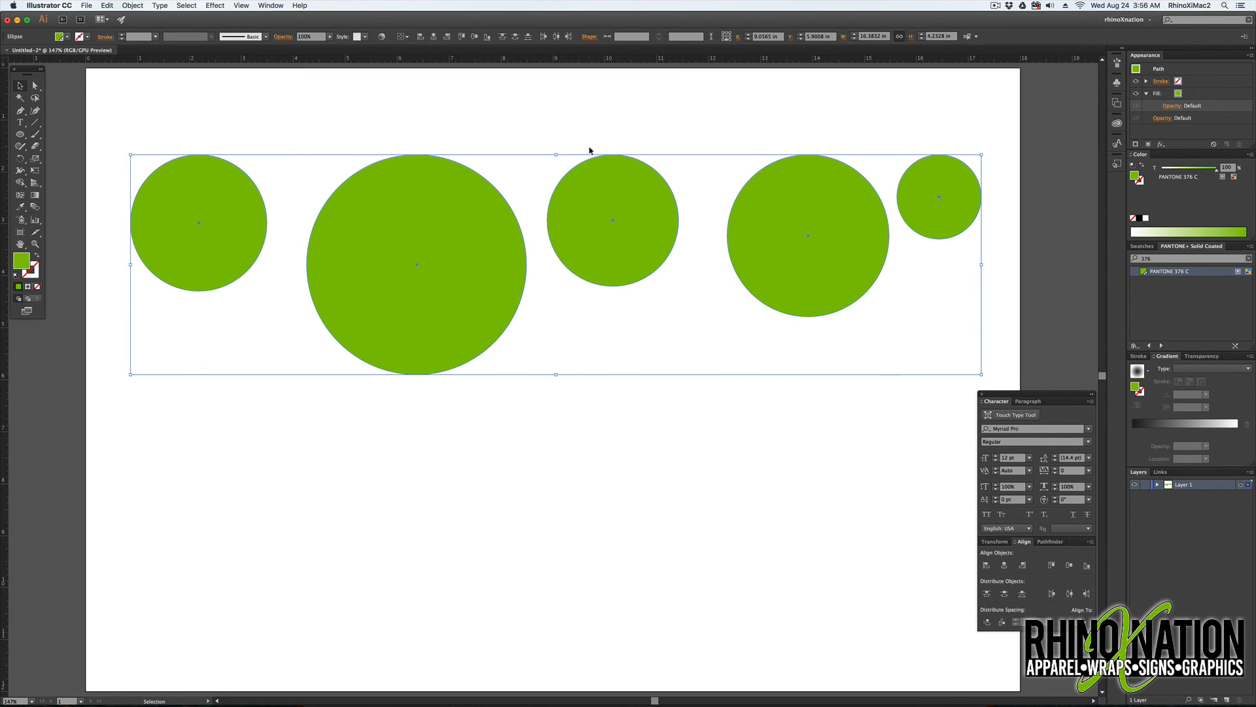
{"action": "key", "text": "super+z"}
{"action": "left_click", "coordinate": [1069, 565]}
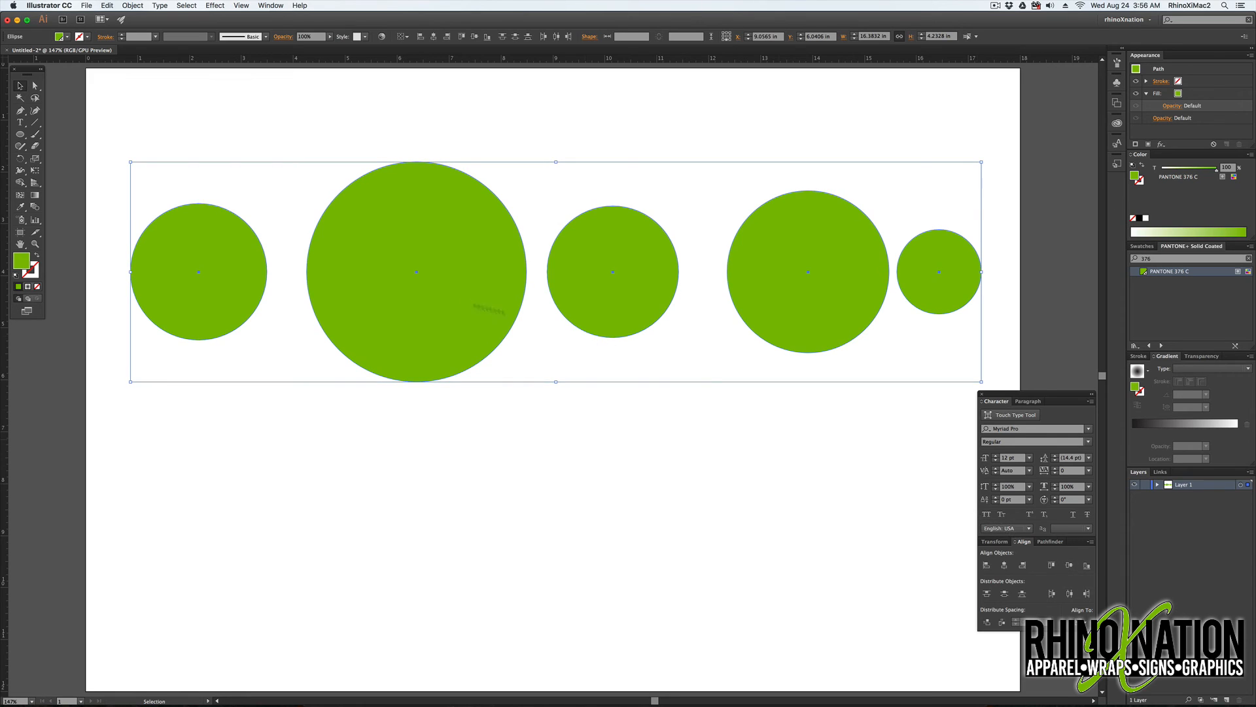
{"action": "key", "text": "super+z"}
{"action": "left_click", "coordinate": [1087, 565]}
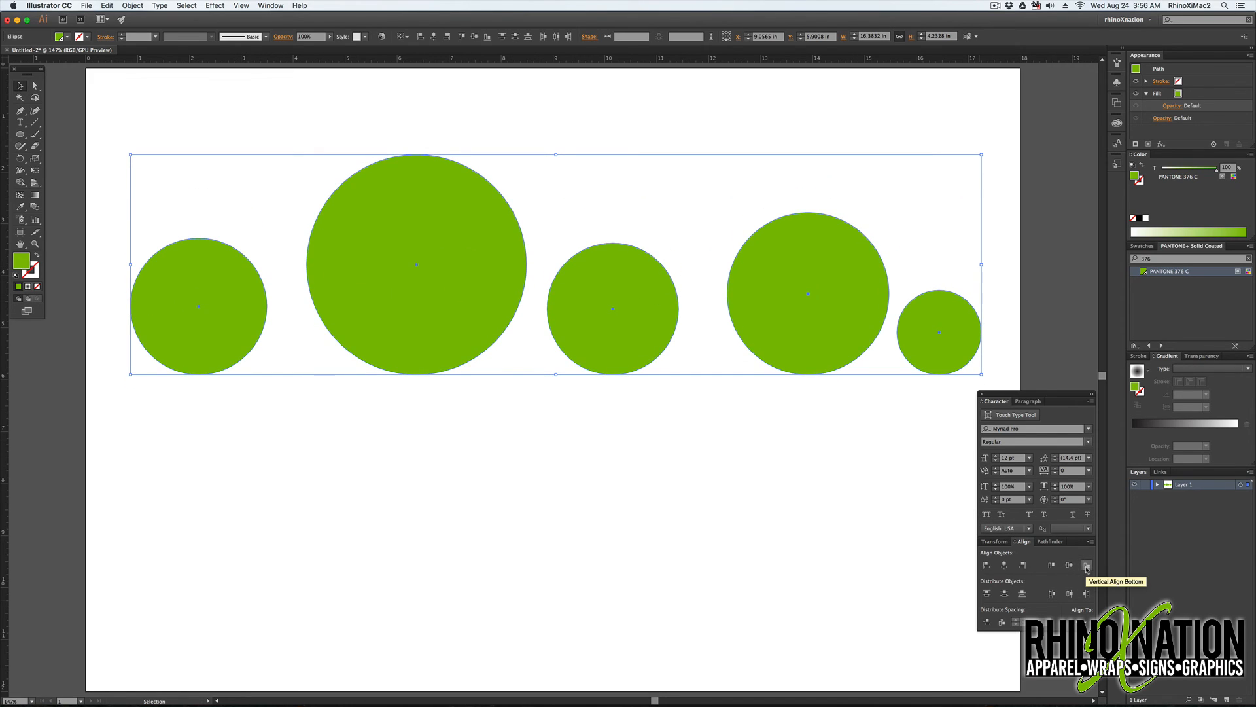
{"action": "key", "text": "super+z"}
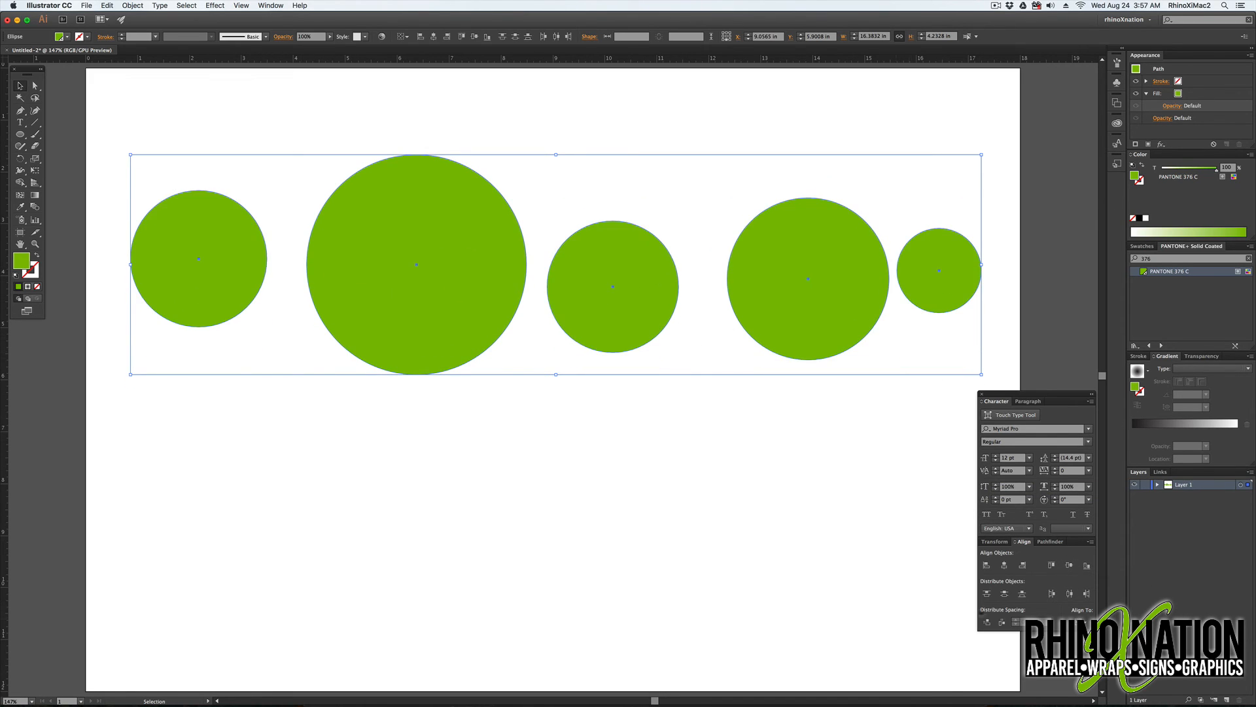
Try distributing the circles' spacing evenly, horizontally in the row and vertically with the circles arranged in a column
{"action": "left_click", "coordinate": [1002, 623]}
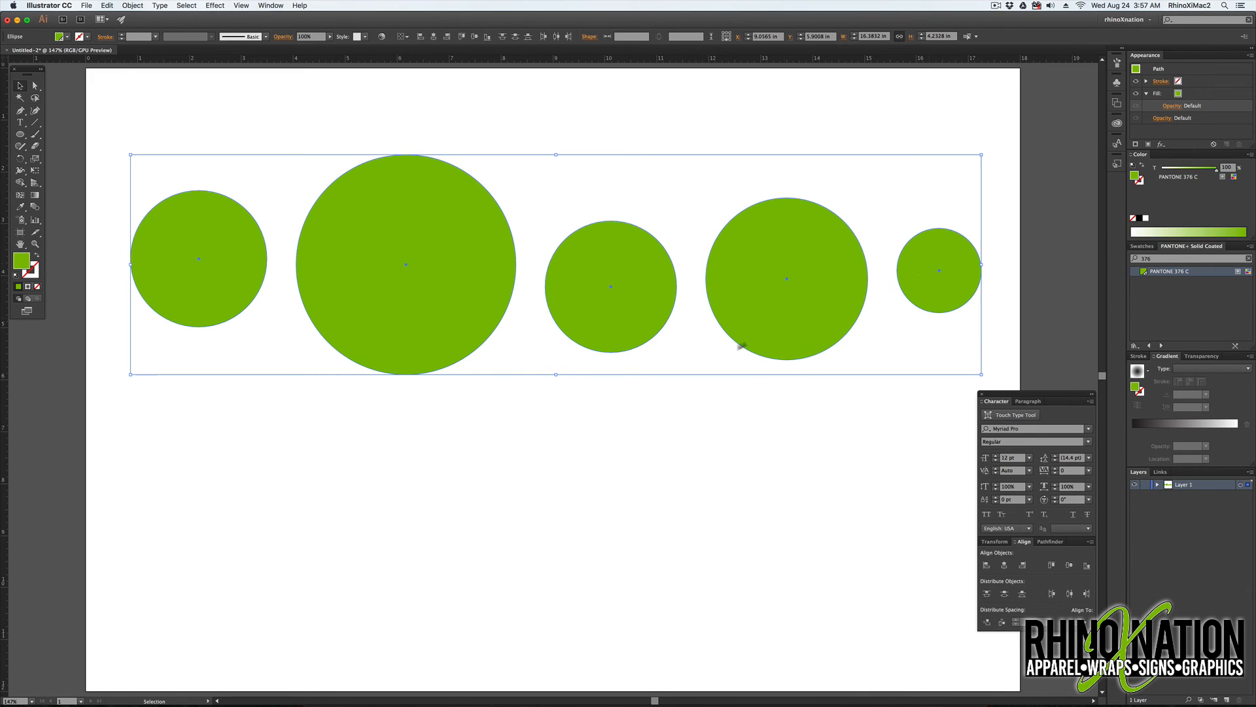
{"action": "key", "text": "super+z"}
{"action": "key", "text": "super+z"}
{"action": "left_click_drag", "start_coordinate": [986, 162], "coordinate": [488, 597]}
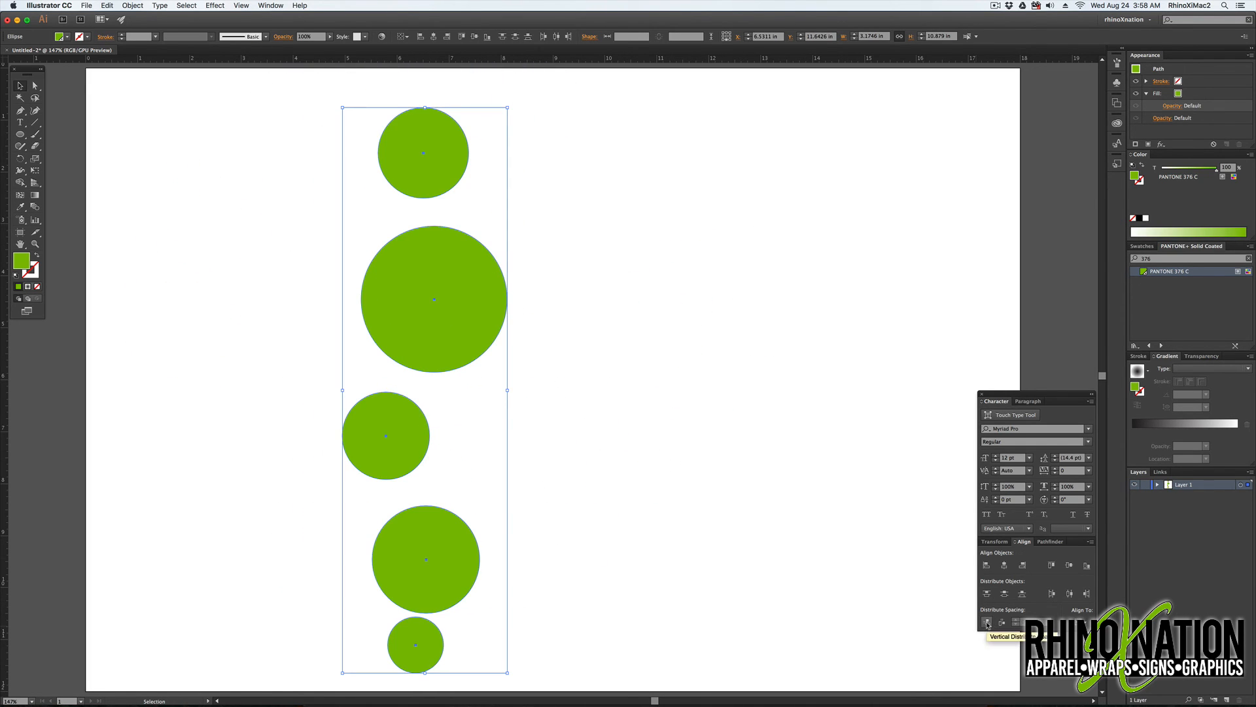
{"action": "left_click", "coordinate": [987, 622]}
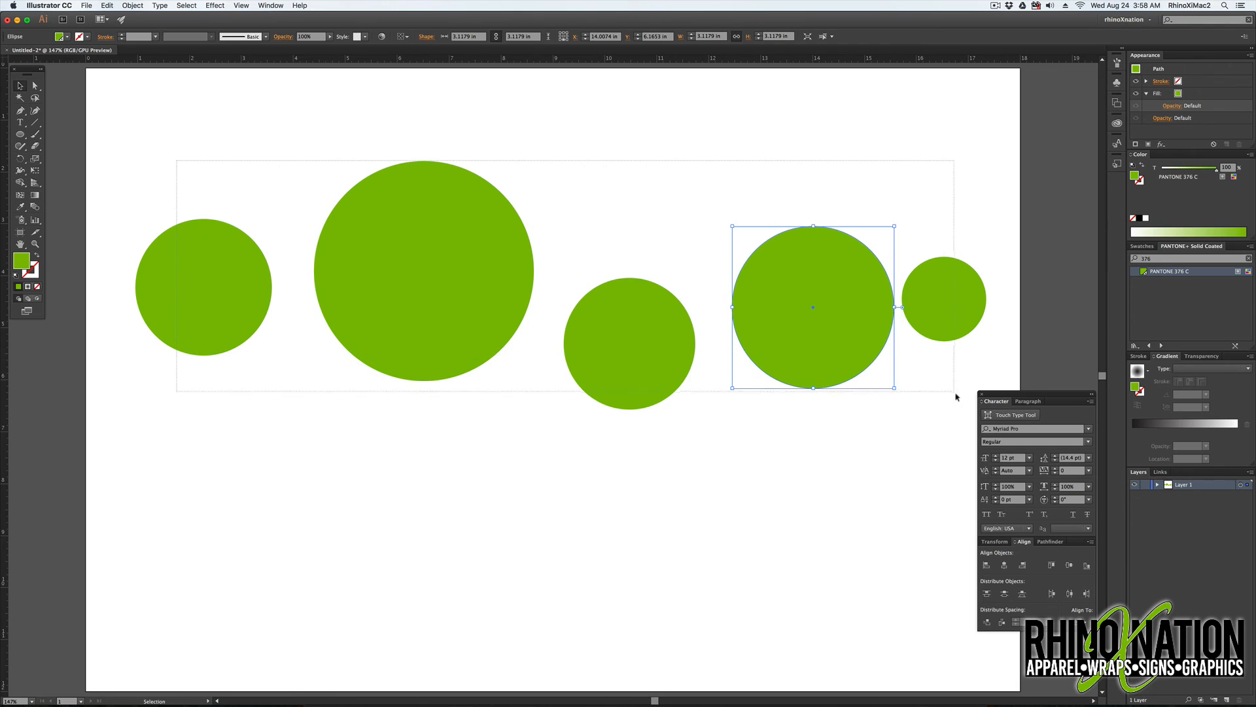
Clear the circles and draw three overlapping PANTONE 376 C rectangles diagonally, the last two about 3.07 × 2.59 in and 2.28 × 2.44 in
{"action": "key", "text": "super+a"}
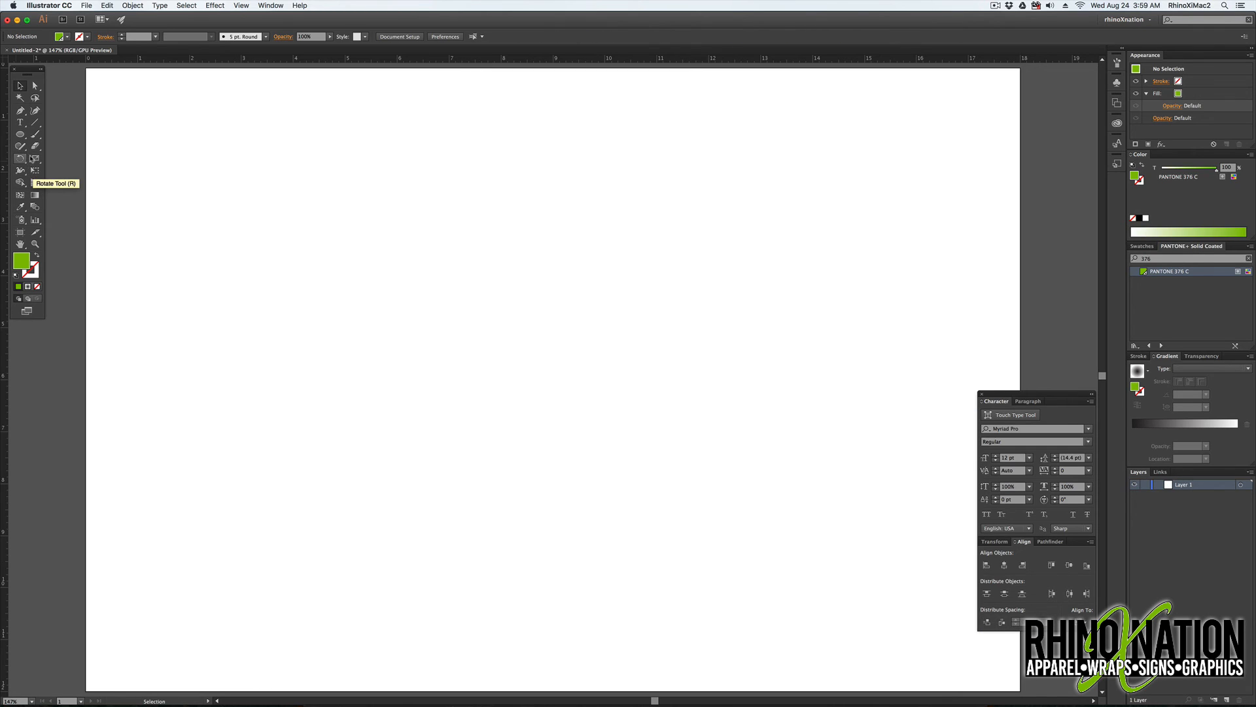
{"action": "left_click_drag", "start_coordinate": [21, 136], "coordinate": [90, 136]}
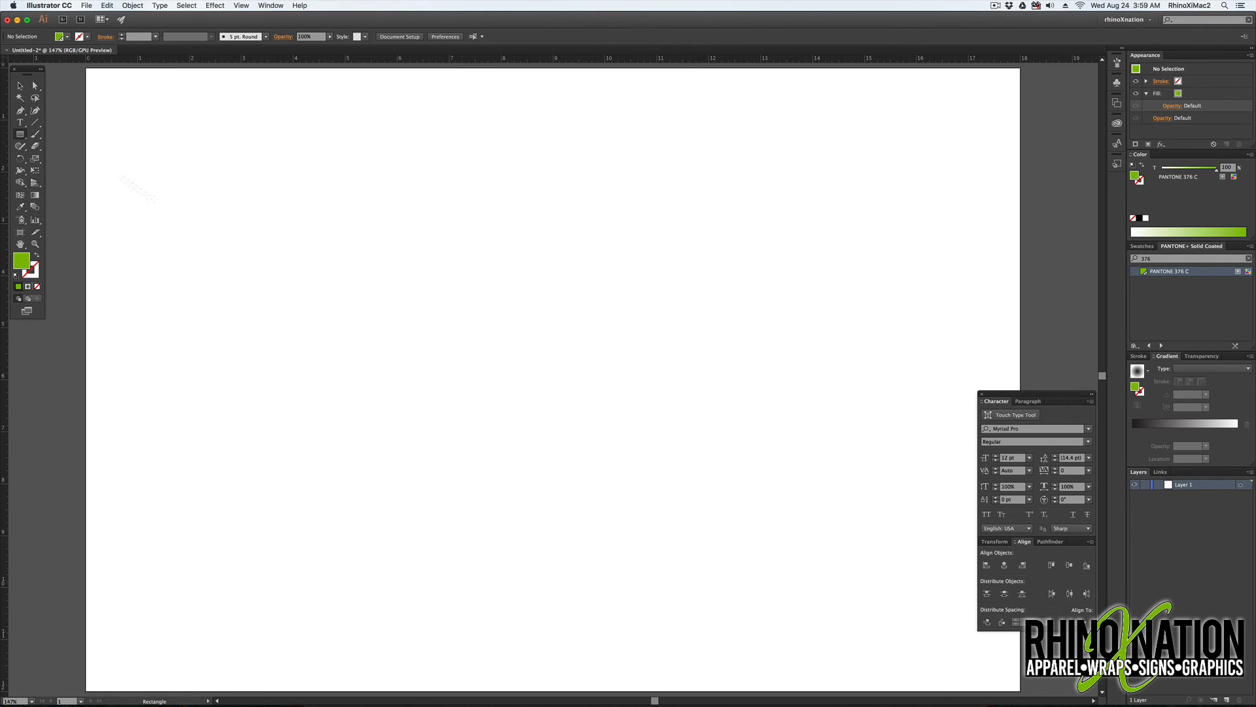
{"action": "left_click_drag", "start_coordinate": [414, 297], "coordinate": [546, 395]}
{"action": "left_click_drag", "start_coordinate": [633, 485], "coordinate": [473, 350]}
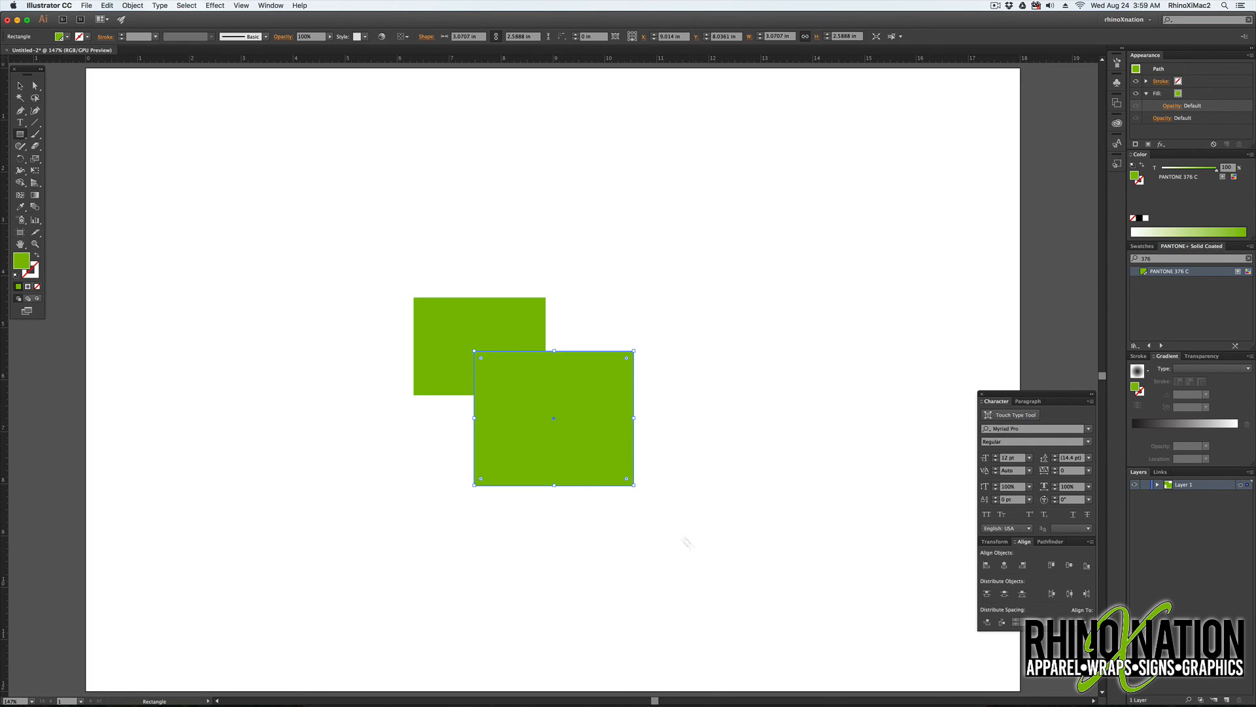
{"action": "left_click_drag", "start_coordinate": [694, 550], "coordinate": [576, 424]}
Shift the three rectangles up on the artboard and adjust the frontmost one's position over its neighbor
{"action": "key", "text": "v"}
{"action": "left_click_drag", "start_coordinate": [714, 277], "coordinate": [443, 530]}
{"action": "left_click", "coordinate": [728, 514]}
{"action": "left_click_drag", "start_coordinate": [665, 482], "coordinate": [635, 409]}
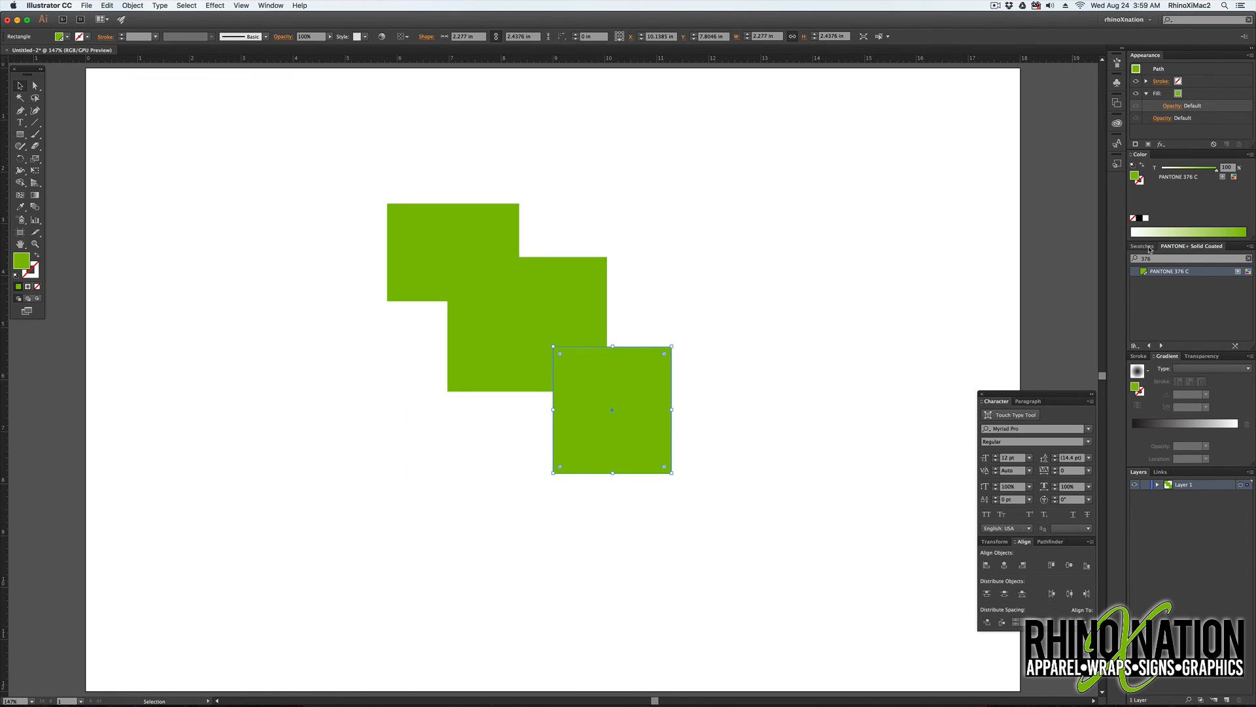
Fill the frontmost rectangle with PANTONE 185 C and the rearmost with pink, and move the rectangles into a closer overlap
{"action": "left_click", "coordinate": [1149, 249]}
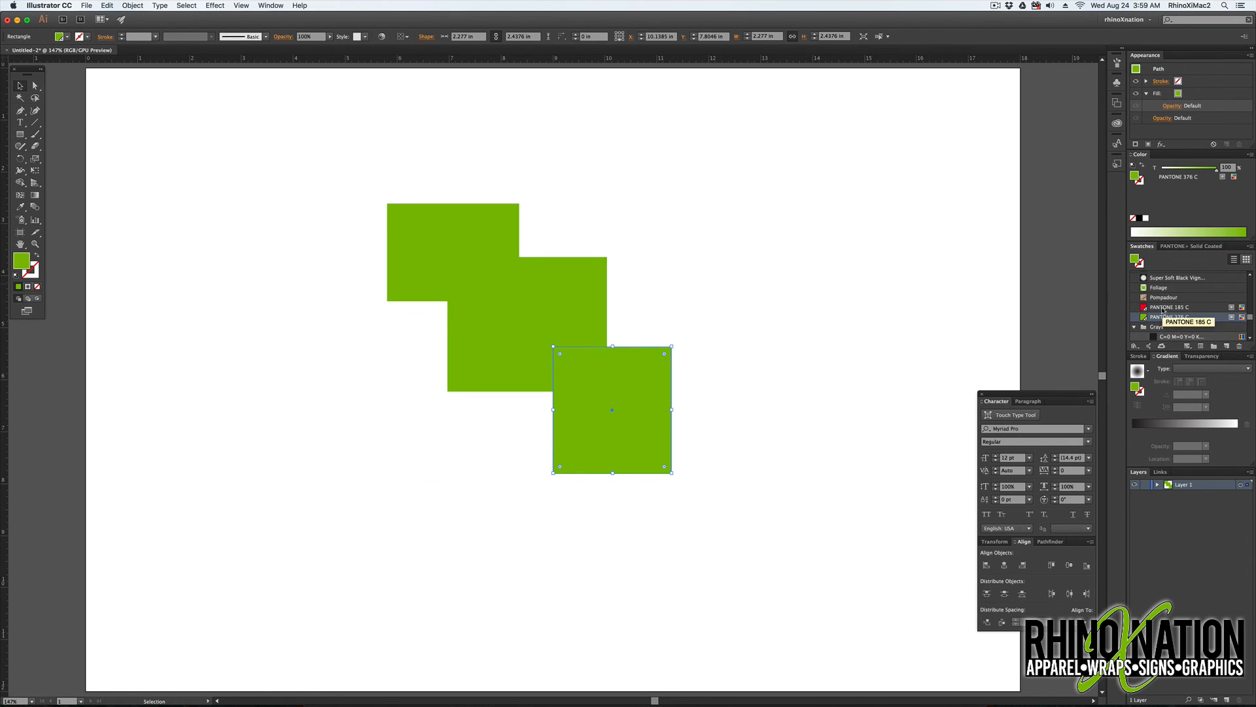
{"action": "left_click", "coordinate": [1145, 312]}
{"action": "left_click", "coordinate": [513, 291]}
{"action": "left_click", "coordinate": [1171, 290]}
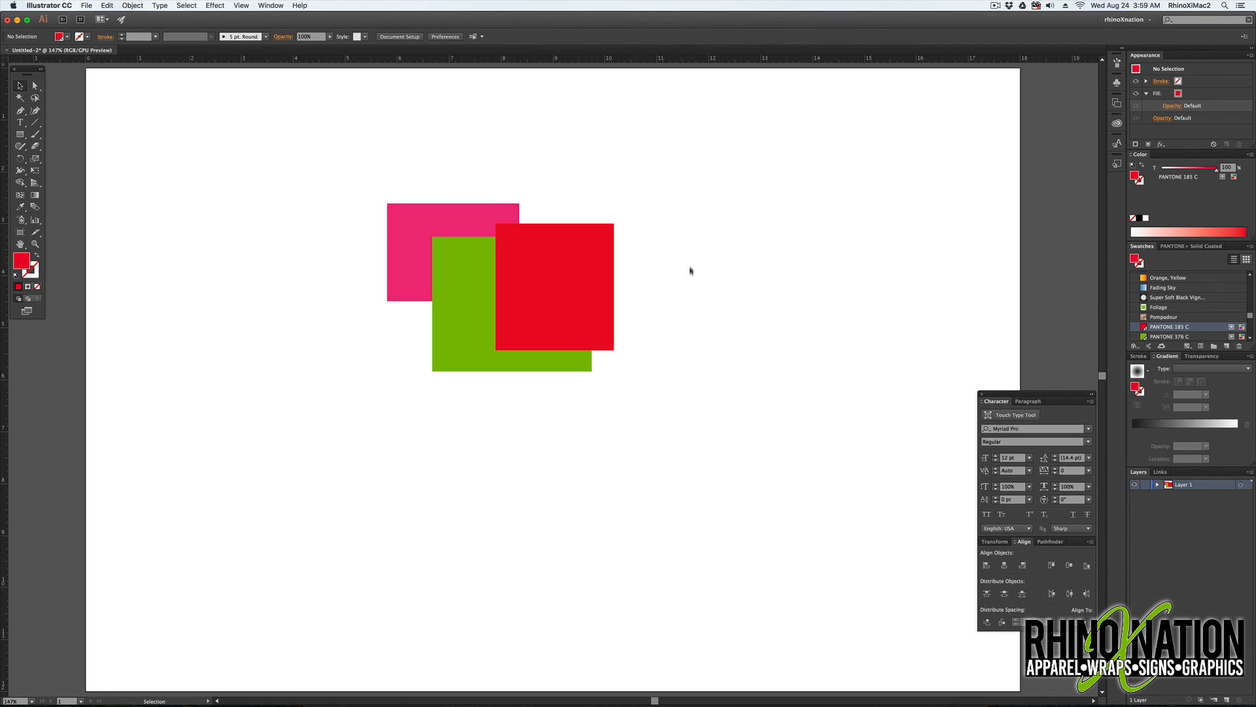
{"action": "mouse_move", "coordinate": [577, 289]}
{"action": "left_mouse_down"}
{"action": "mouse_move", "coordinate": [589, 292]}
{"action": "mouse_move", "coordinate": [576, 293]}
{"action": "left_mouse_up"}
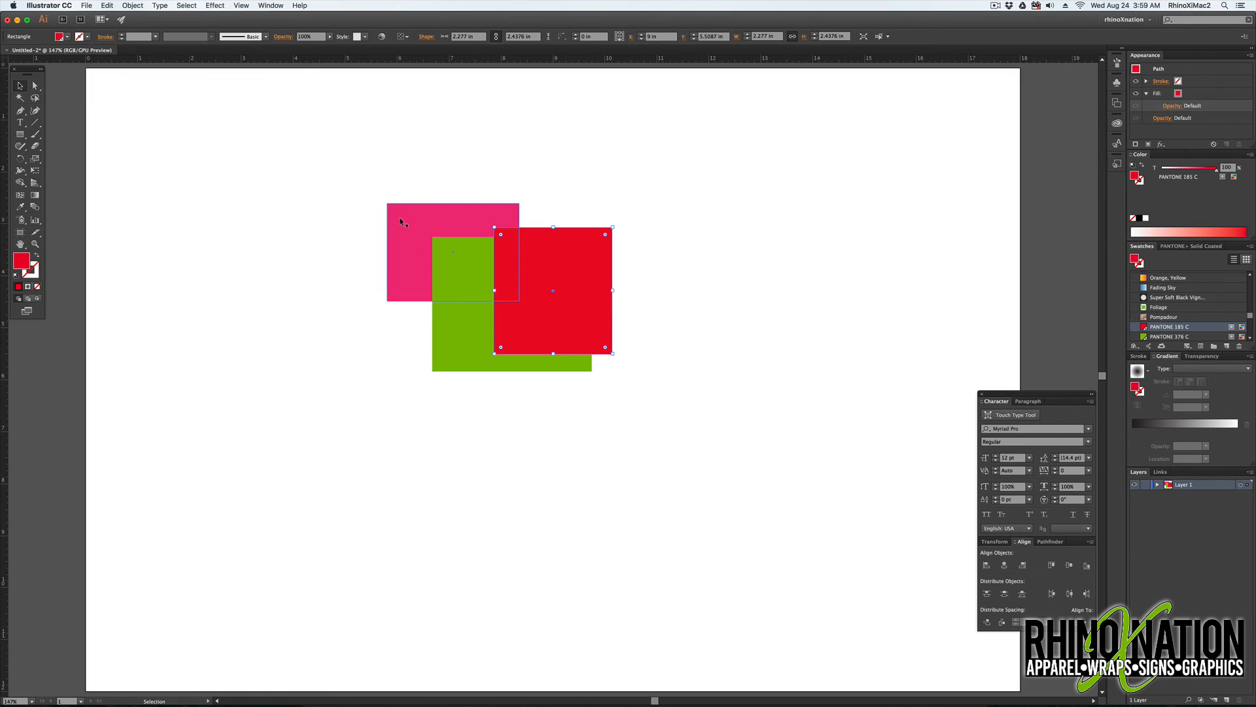
Send the green rectangle to the back of the stack
{"action": "left_click", "coordinate": [447, 303]}
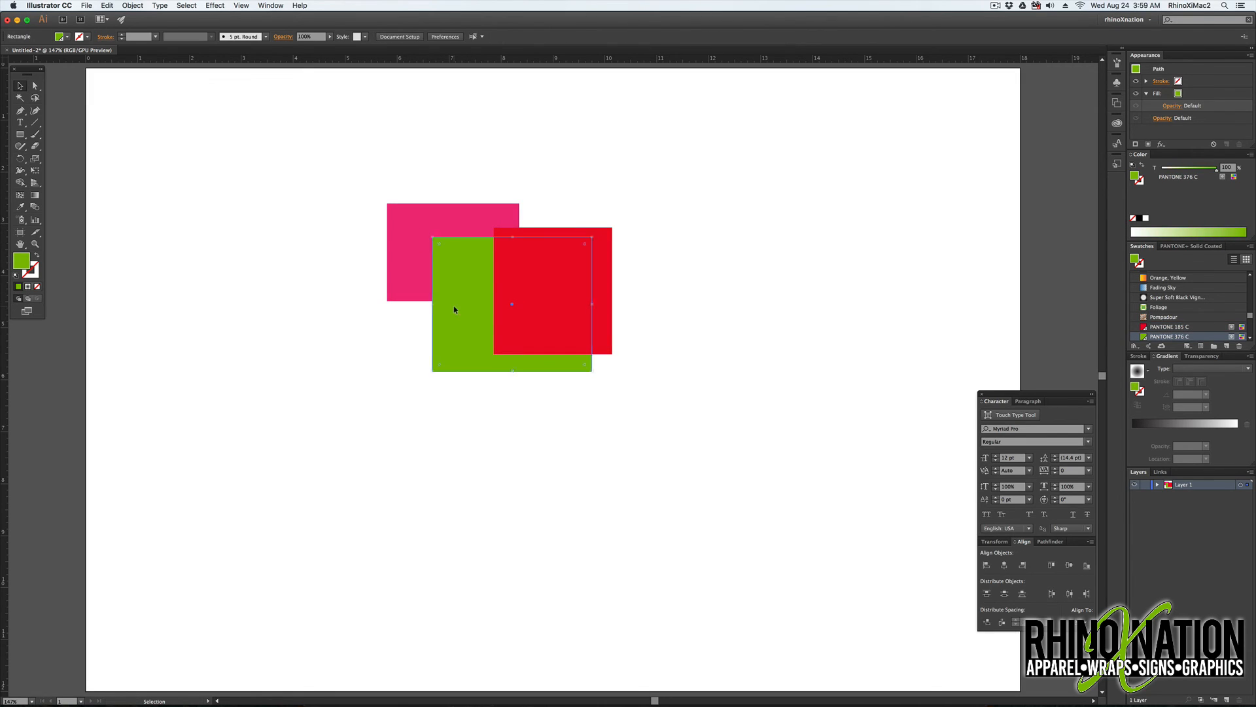
{"action": "left_click", "coordinate": [133, 5]}
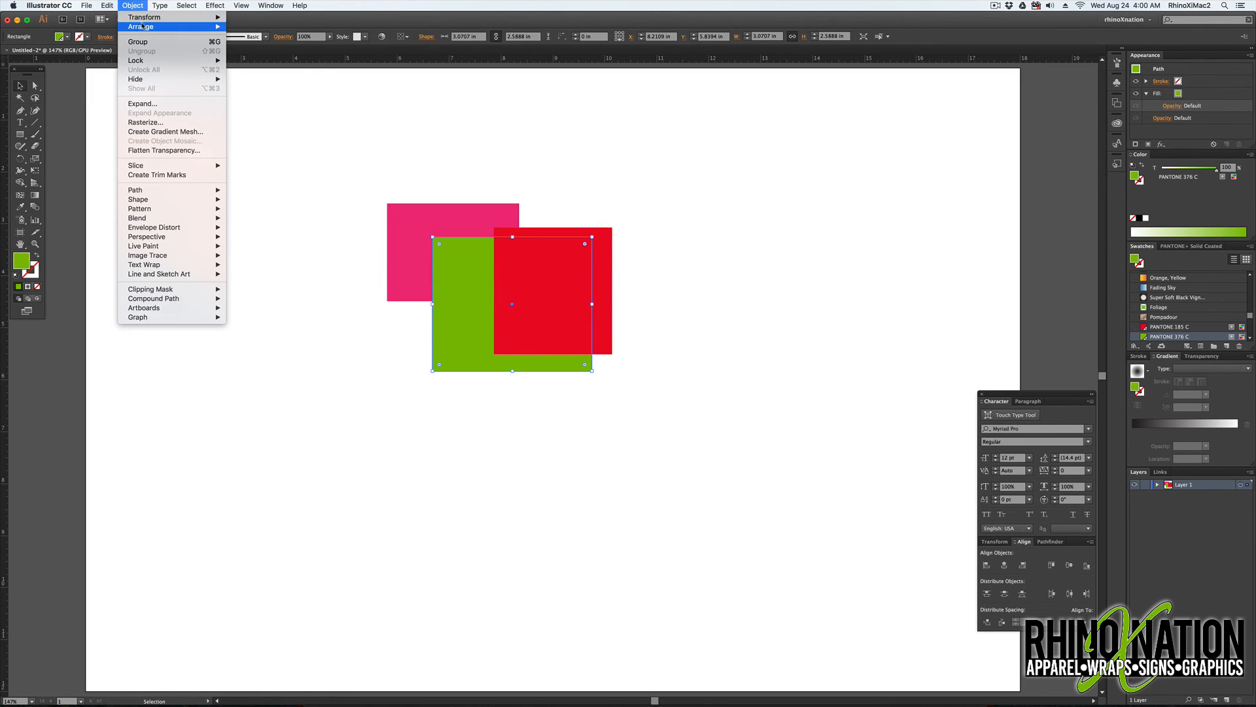
{"action": "mouse_move", "coordinate": [163, 27]}
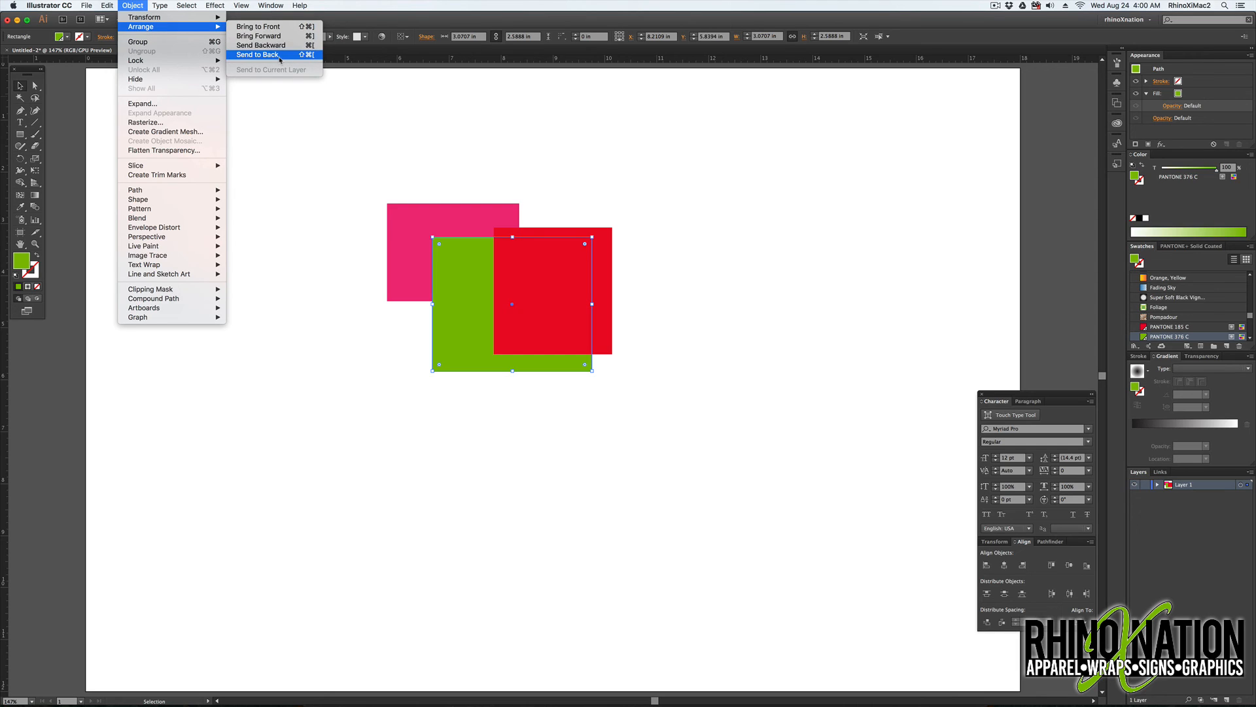
{"action": "left_click", "coordinate": [256, 55]}
{"action": "left_click", "coordinate": [359, 146]}
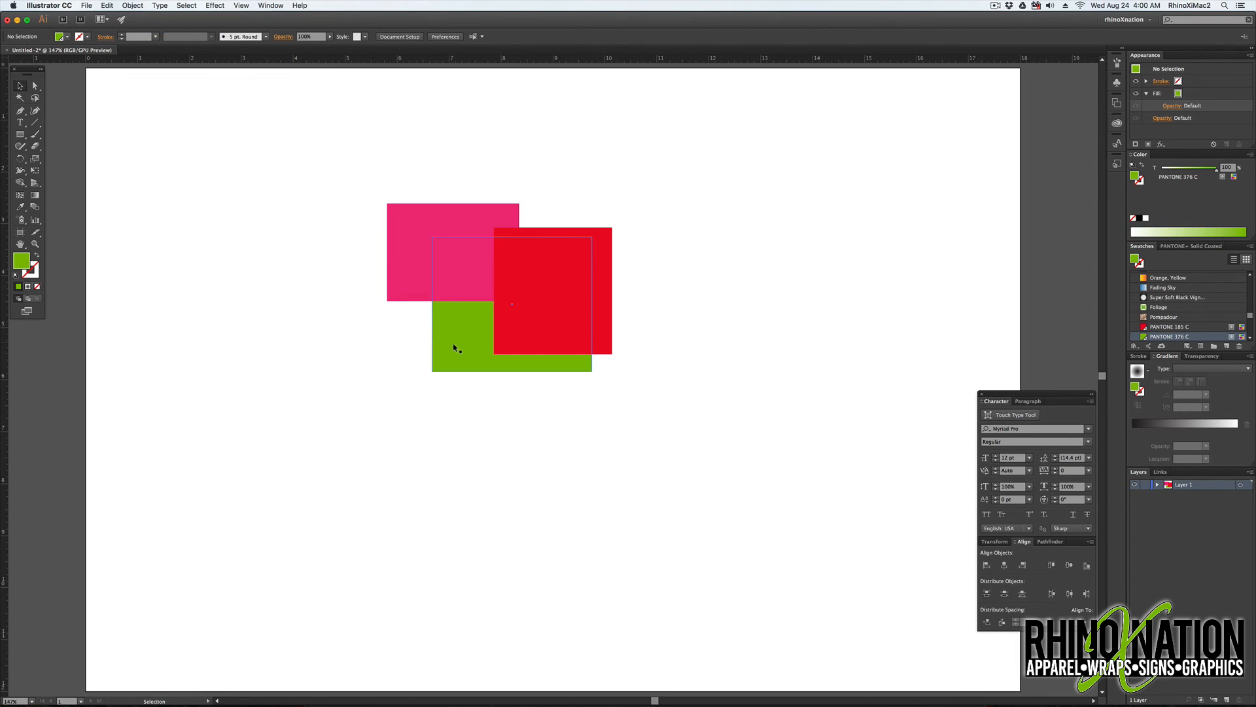
Bring the green rectangle to the front and move it down slightly, undoing both changes
{"action": "left_click", "coordinate": [458, 341]}
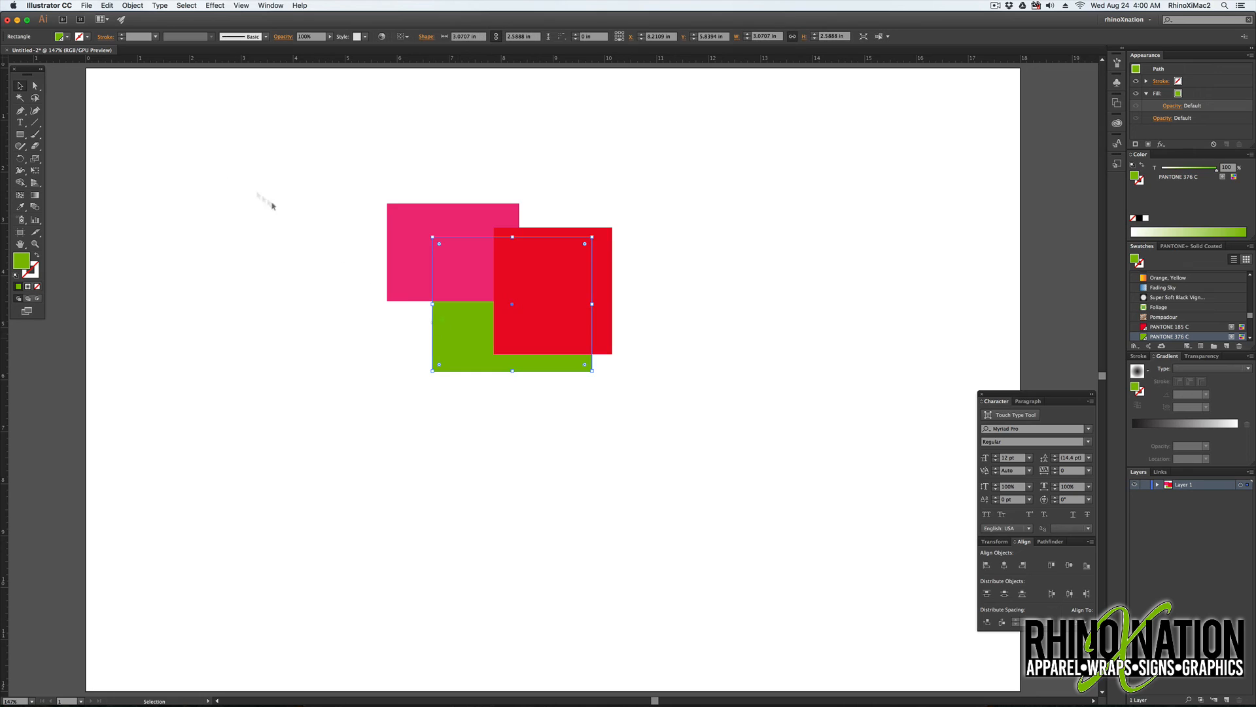
{"action": "left_click", "coordinate": [145, 5]}
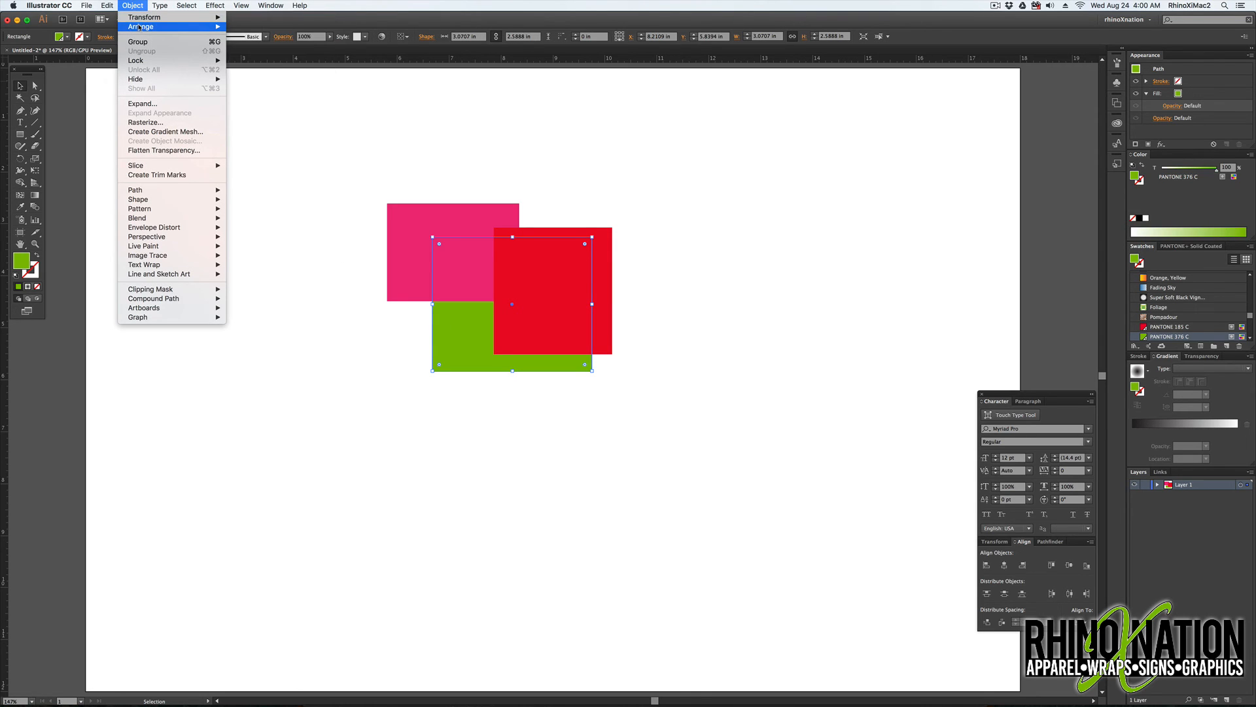
{"action": "mouse_move", "coordinate": [220, 27]}
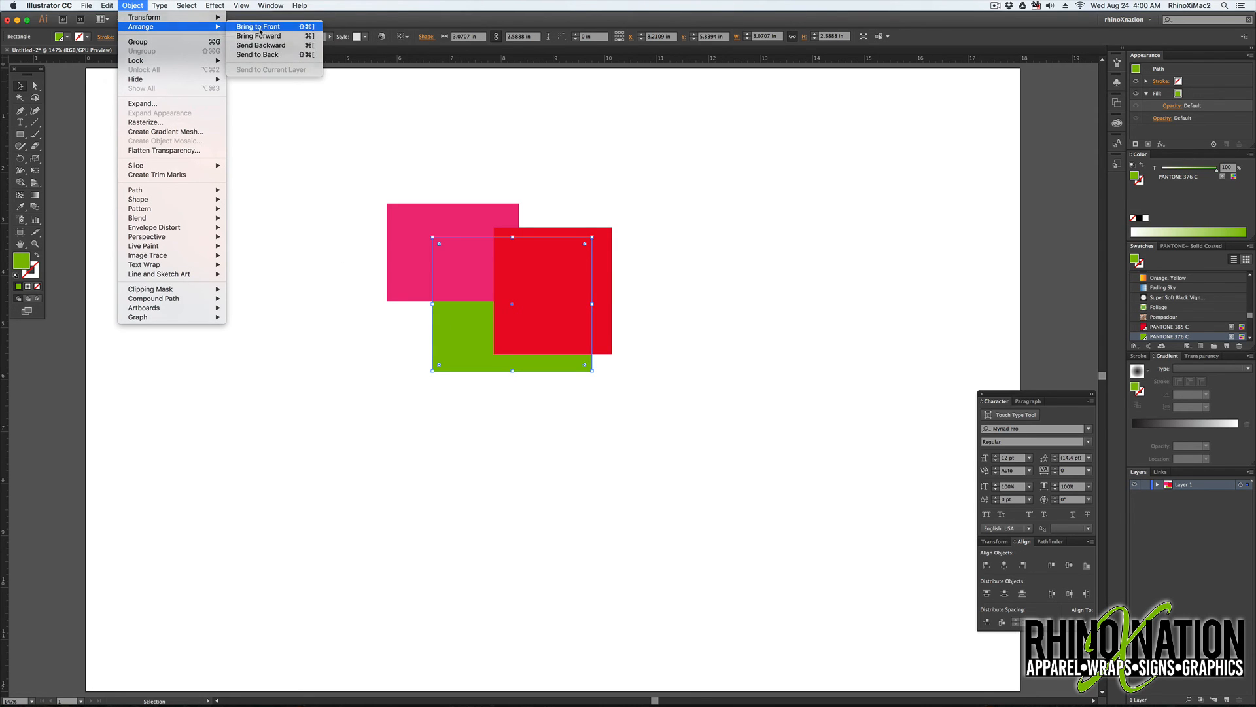
{"action": "left_click", "coordinate": [260, 27]}
{"action": "left_click", "coordinate": [429, 346]}
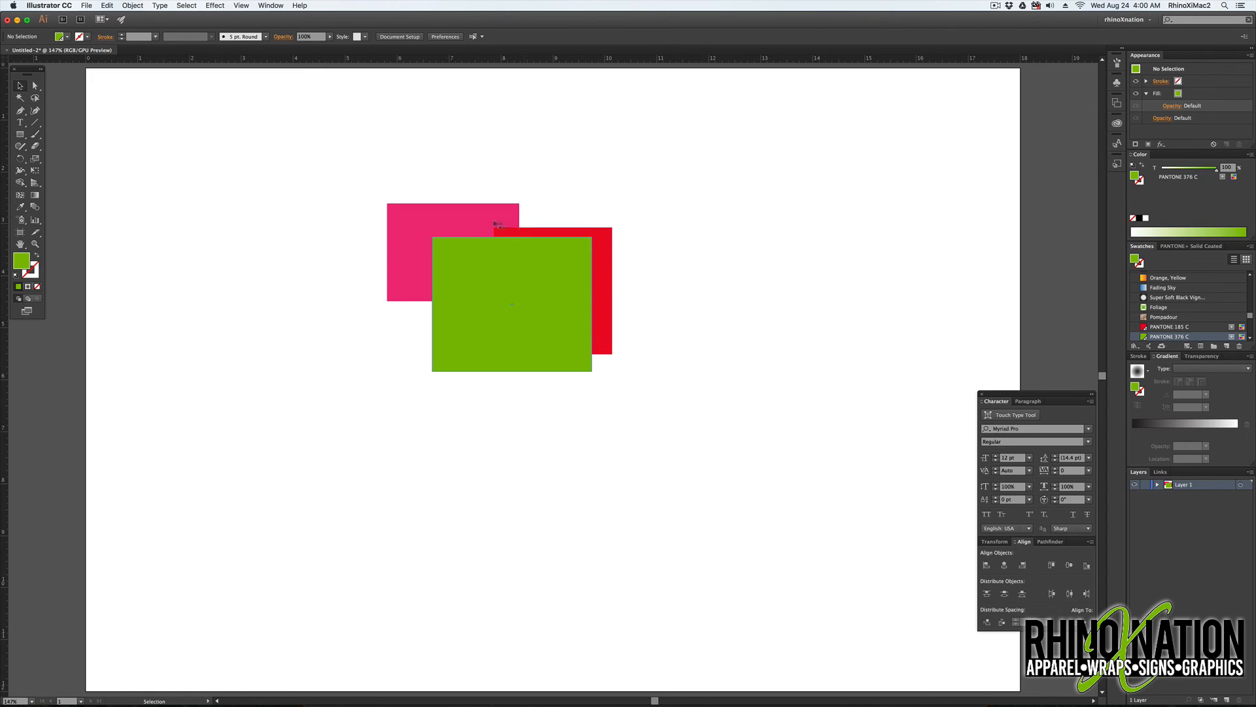
{"action": "left_click_drag", "start_coordinate": [468, 259], "coordinate": [475, 304]}
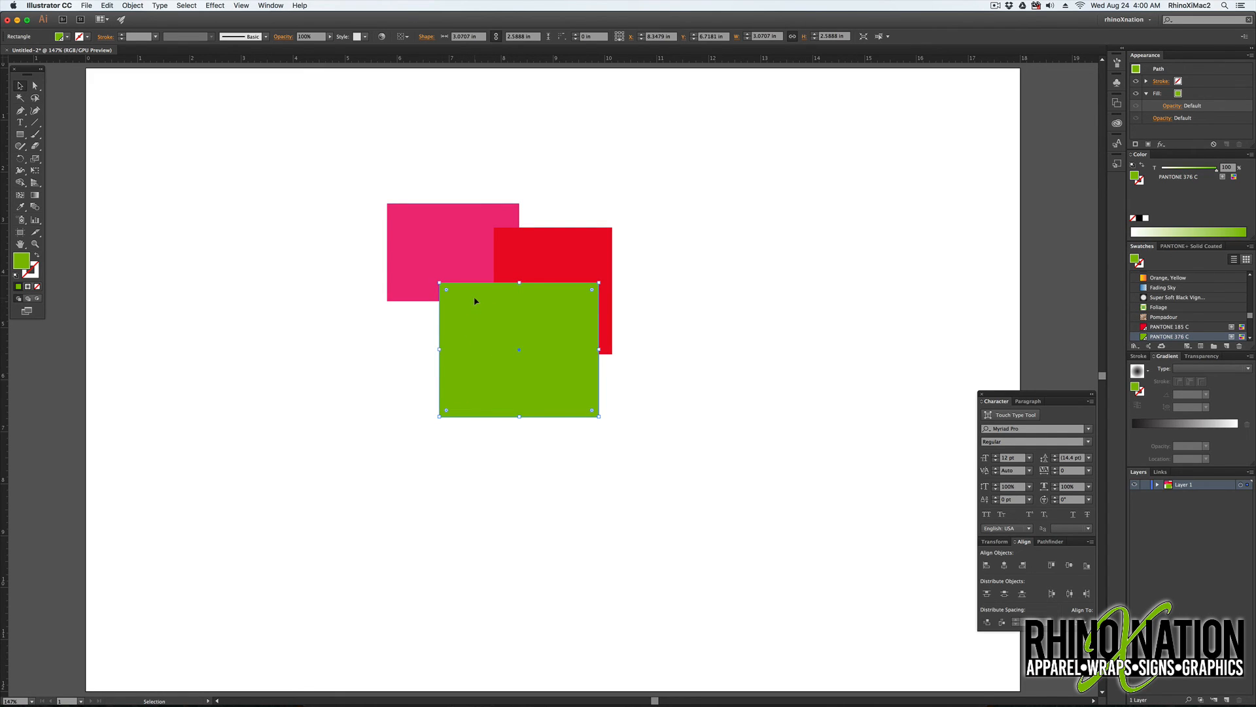
{"action": "key", "text": "super+z"}
{"action": "key", "text": "super+z"}
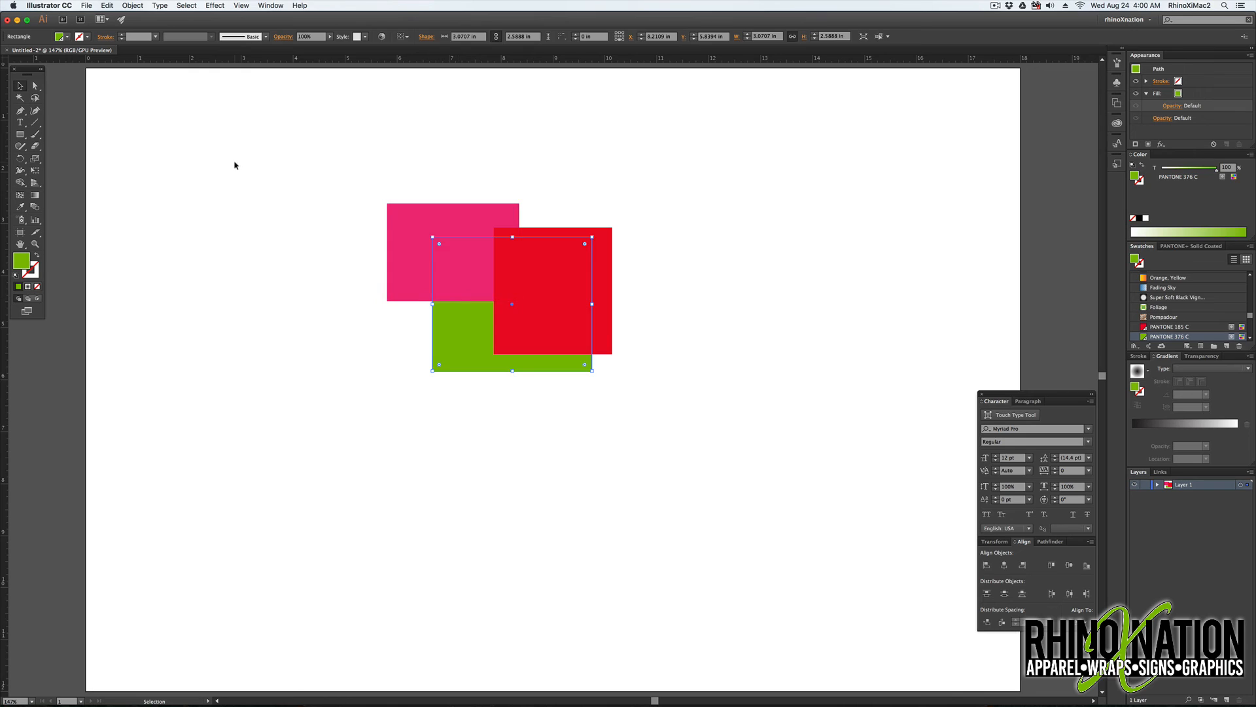
Bring the green rectangle forward one level, placing it between the pink and red rectangles
{"action": "left_click", "coordinate": [132, 5]}
{"action": "mouse_move", "coordinate": [189, 26]}
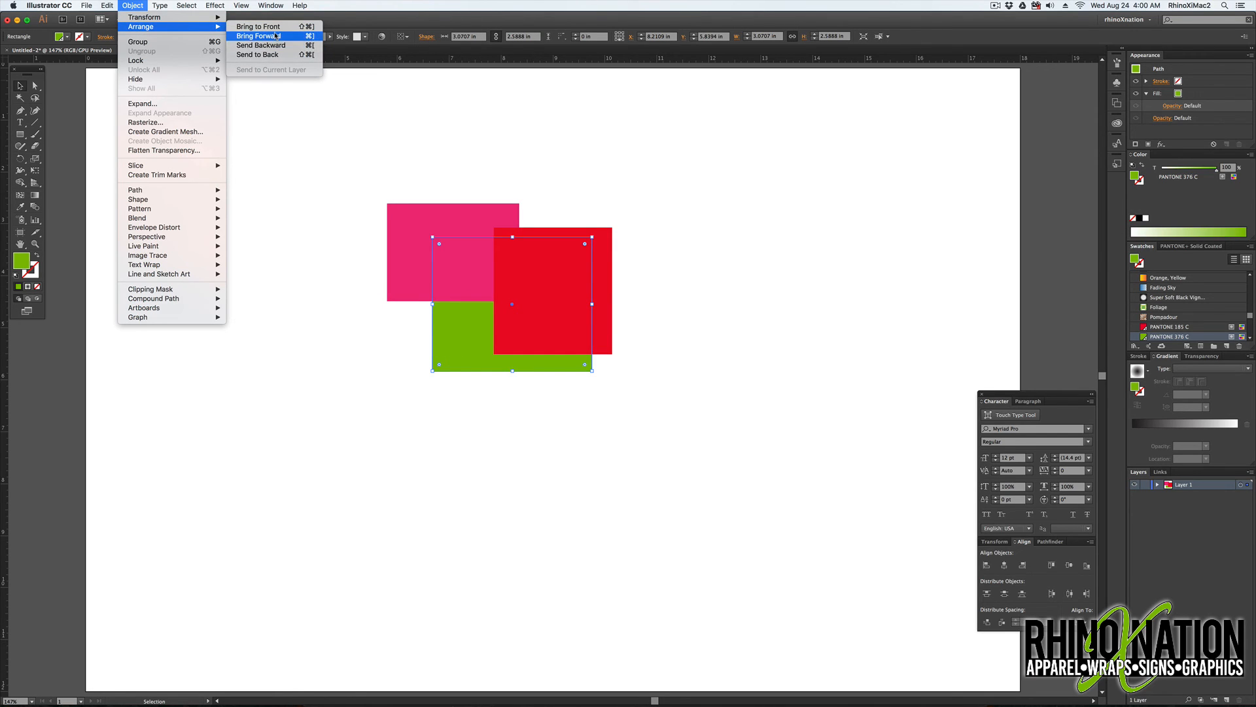
{"action": "left_click", "coordinate": [271, 54]}
{"action": "left_click", "coordinate": [233, 205]}
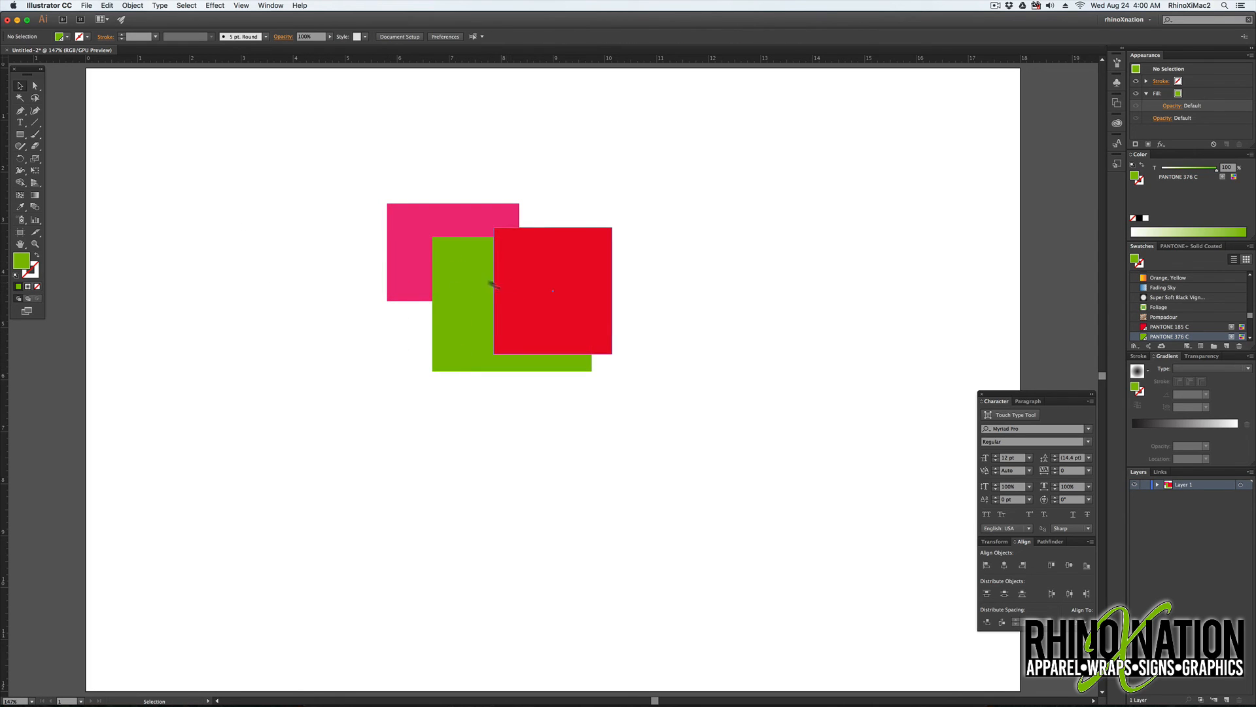
Select all three rectangles and clear them from the artboard
{"action": "key", "text": "super+a"}
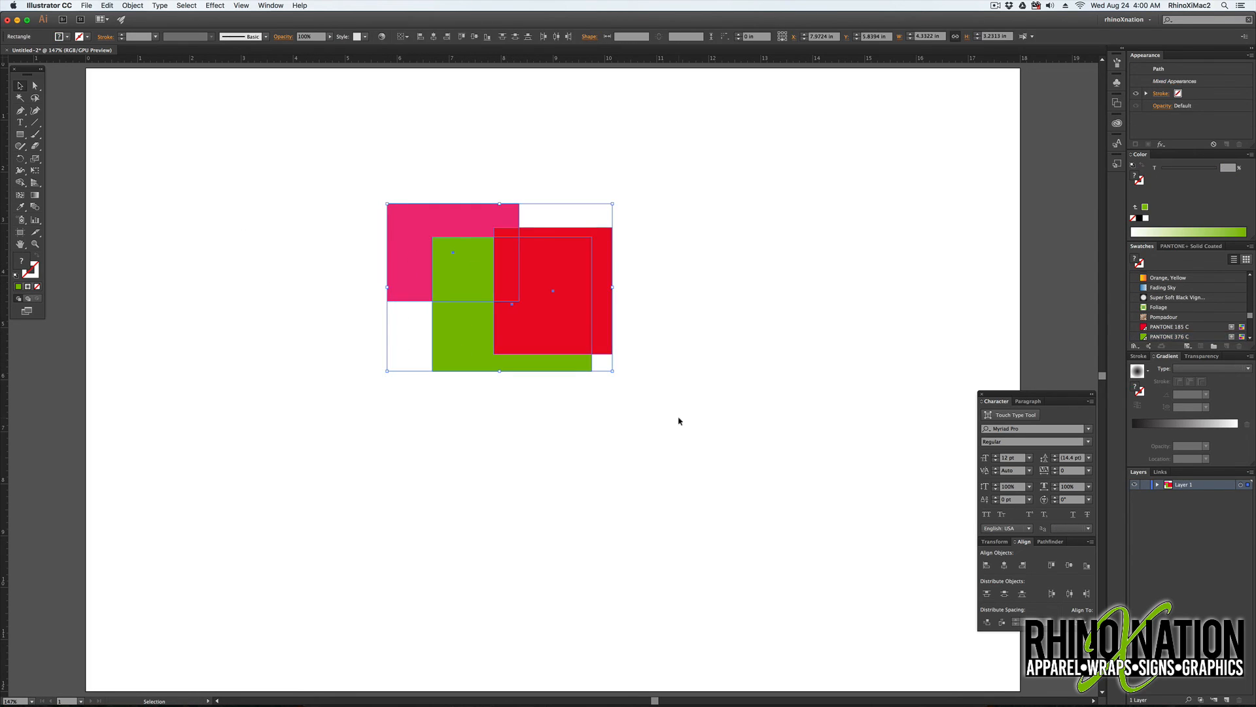
{"action": "left_click_drag", "start_coordinate": [612, 370], "coordinate": [723, 422]}
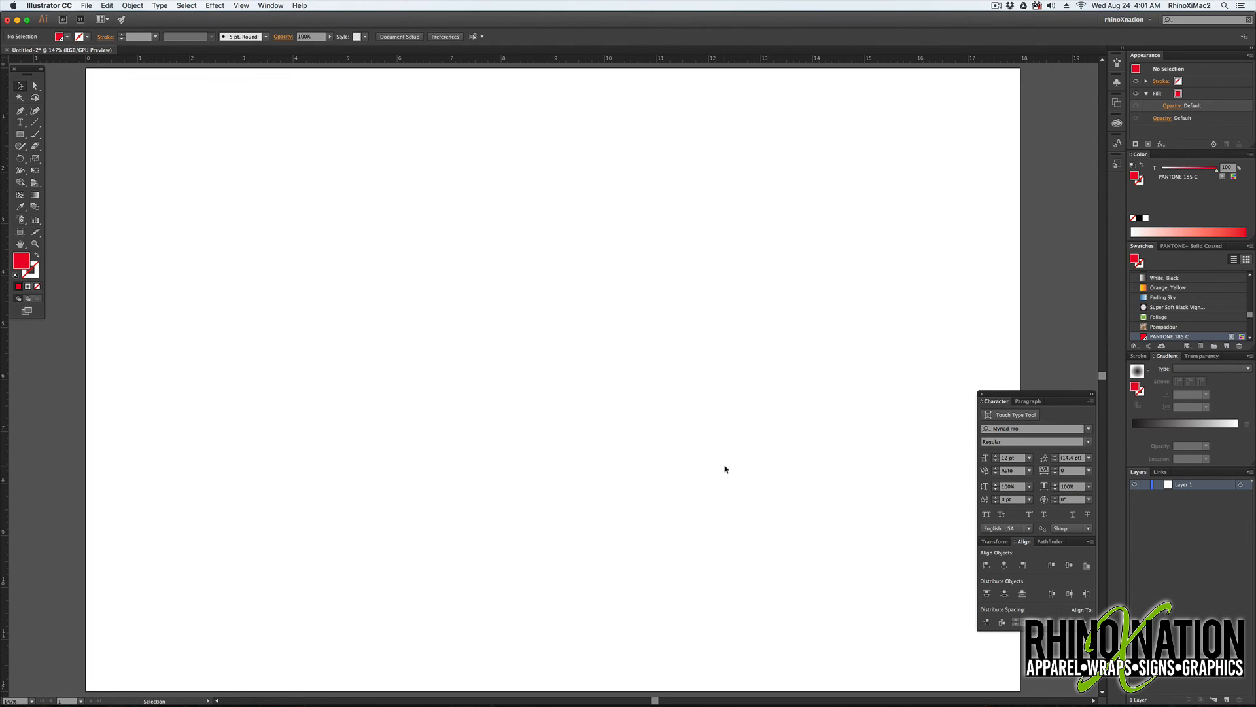